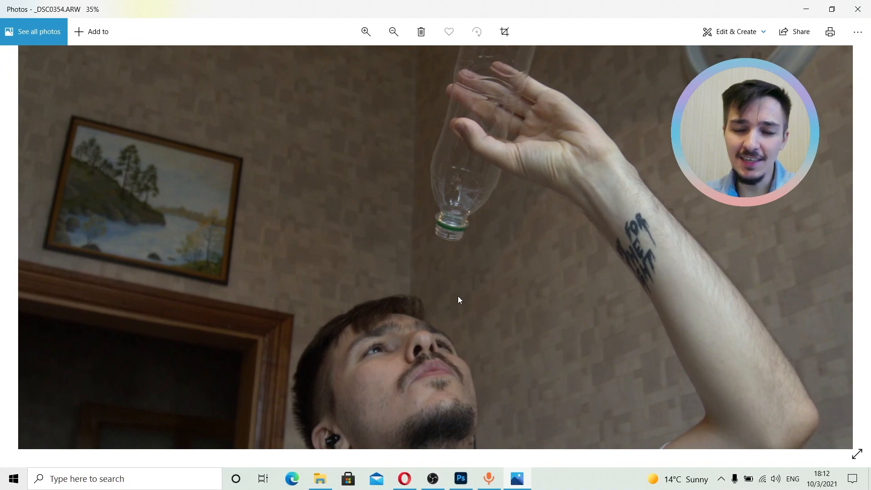
- View the whole _DSC0354.ARW photo, close it, and switch from the folder to Photoshop
scroll(457, 296, down, 1)
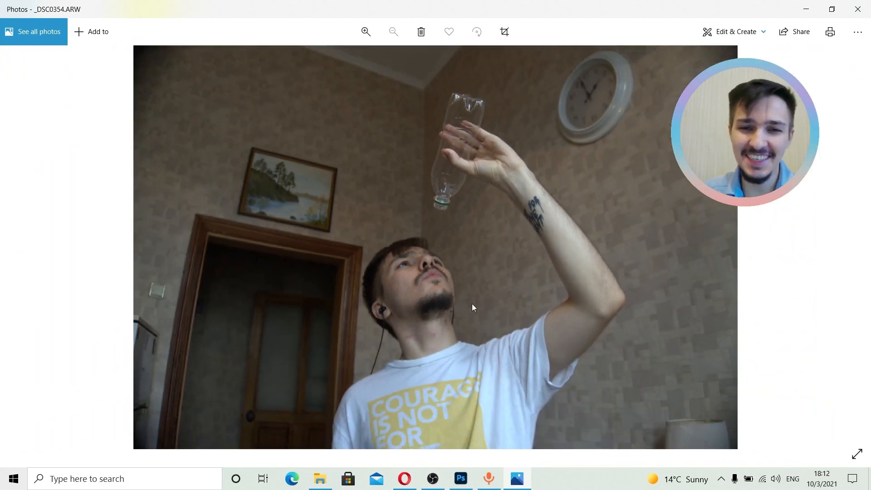
key(alt+F4)
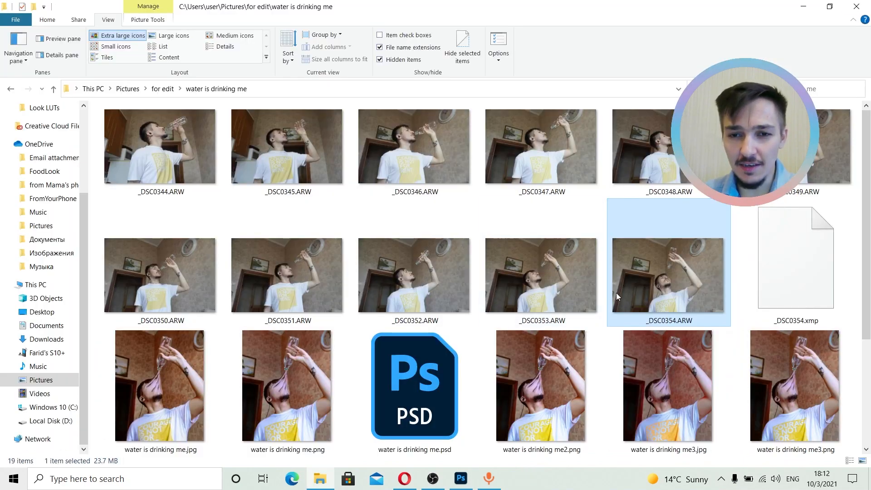
click(803, 6)
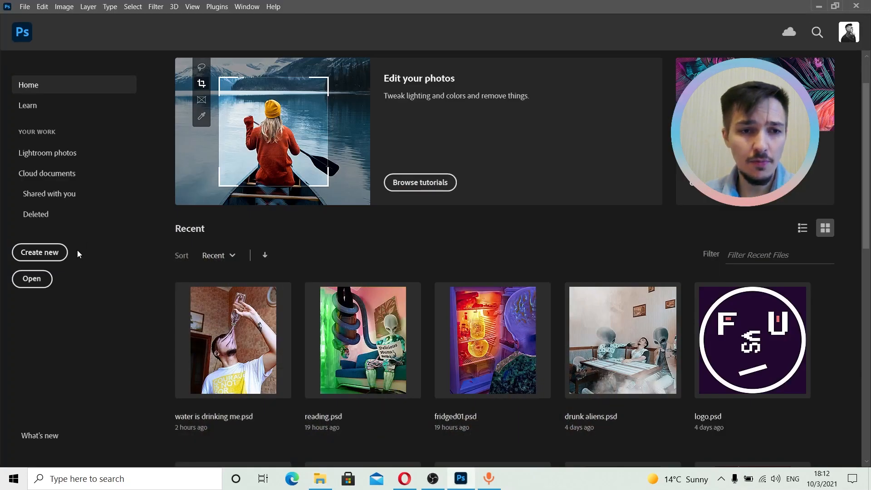
- Create a new 1000 x 1250 pixel document at 300 pixels/inch in RGB Color with a white background
click(46, 252)
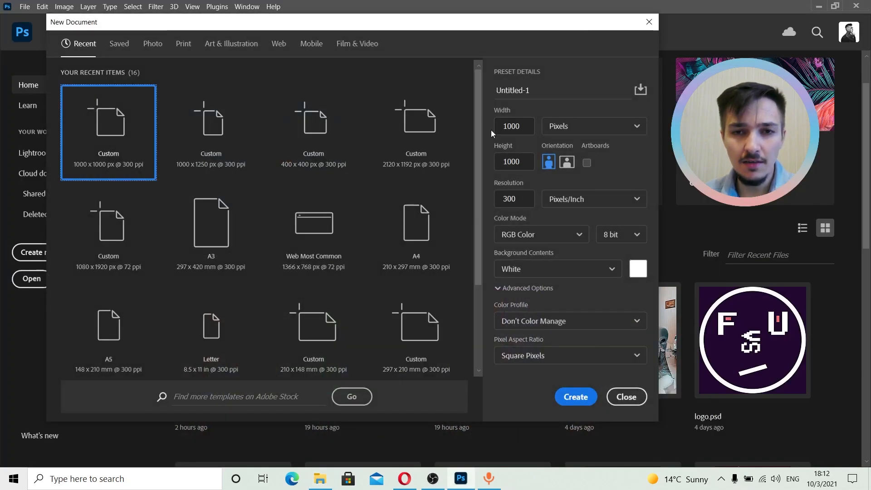
click(528, 165)
text(125)
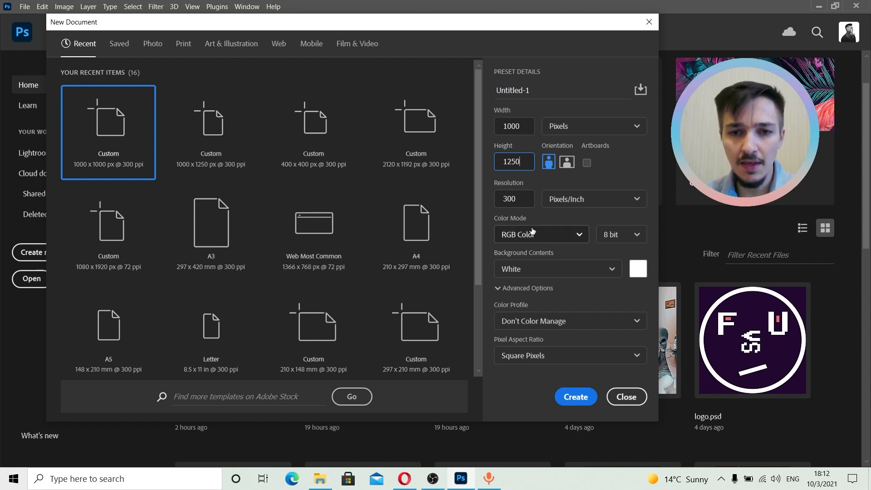
click(575, 397)
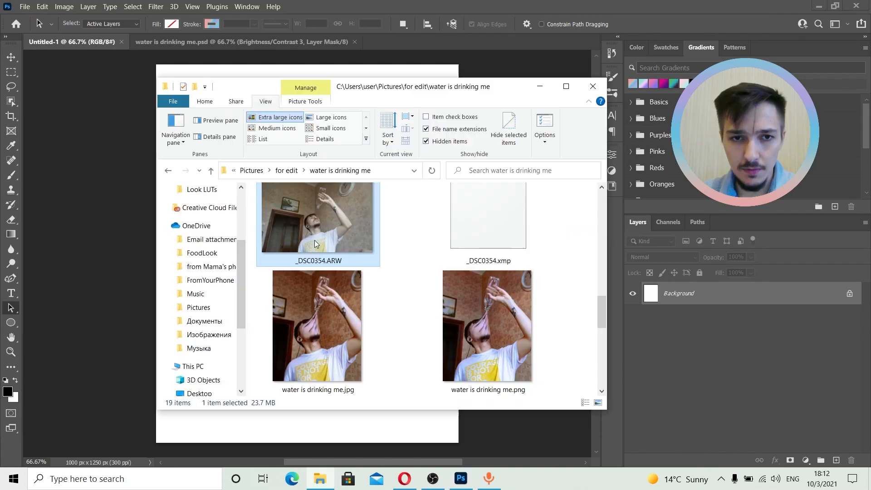
- Place _DSC0354.ARW from the "water is drinking me" folder into the new document, accepting its existing Camera Raw adjustments
drag(295, 241, 190, 294)
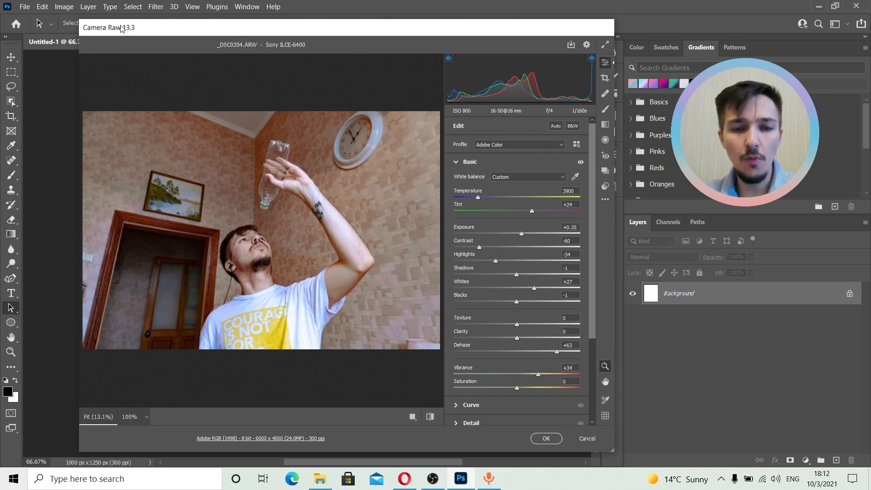
click(320, 478)
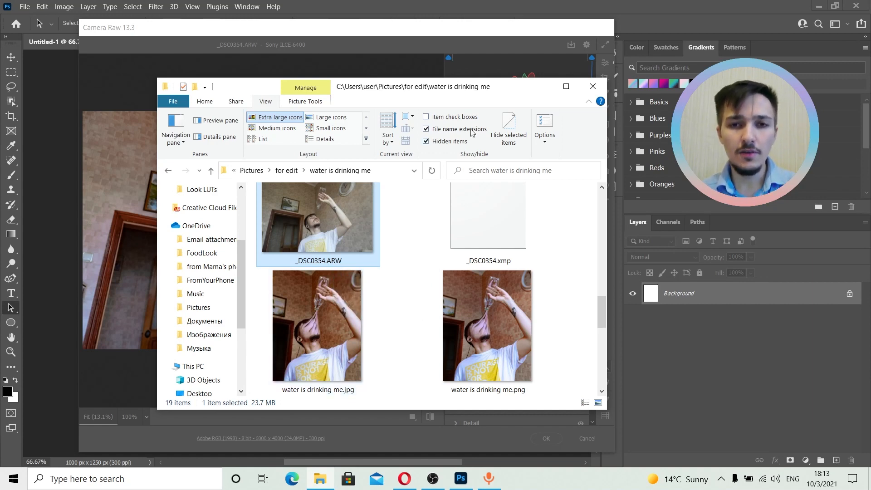
click(539, 89)
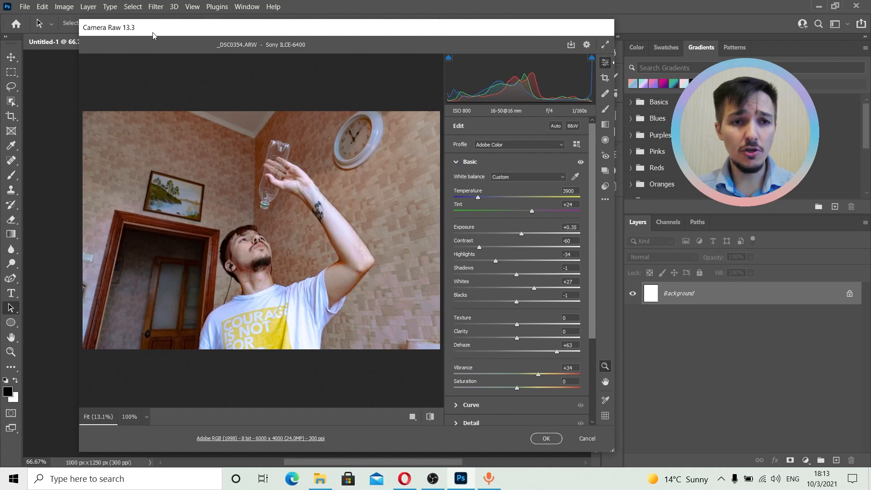
drag(187, 27, 161, 24)
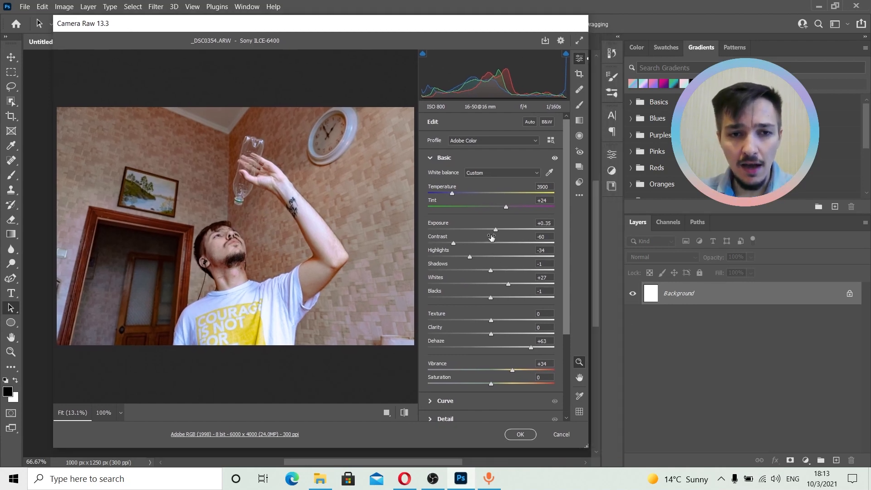
drag(231, 29, 244, 32)
drag(576, 299, 583, 268)
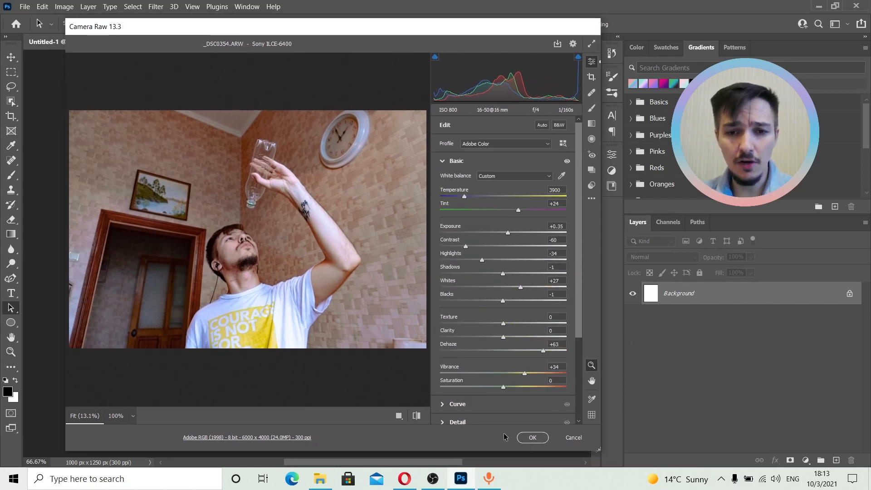
click(531, 437)
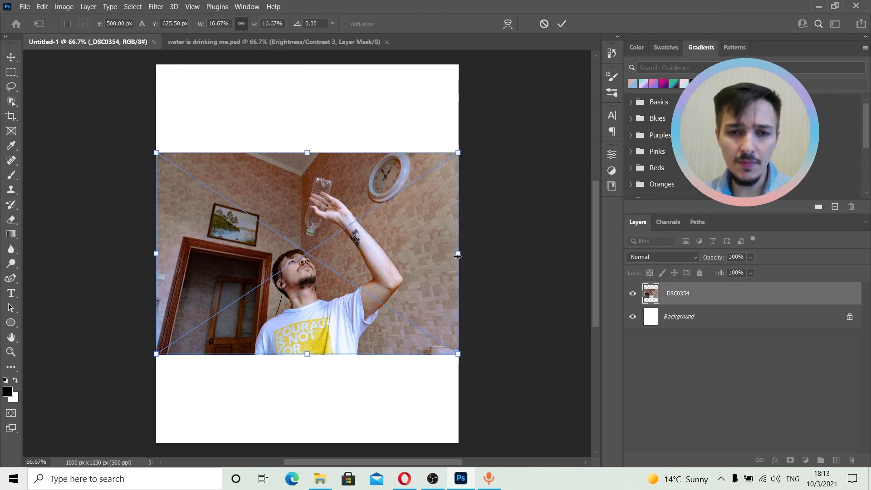
- Scale the placed photo to 32% so it covers the whole canvas and commit the transform
drag(457, 256, 578, 253)
scroll(355, 231, down, 2)
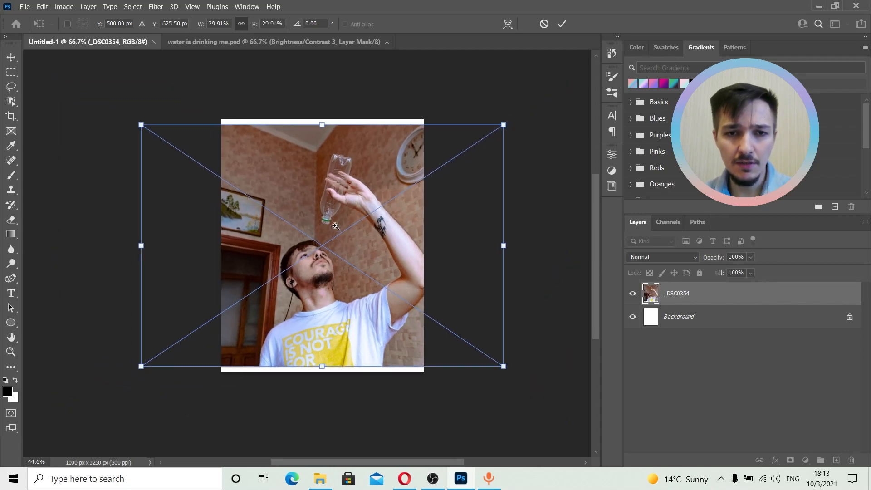
drag(508, 250, 516, 245)
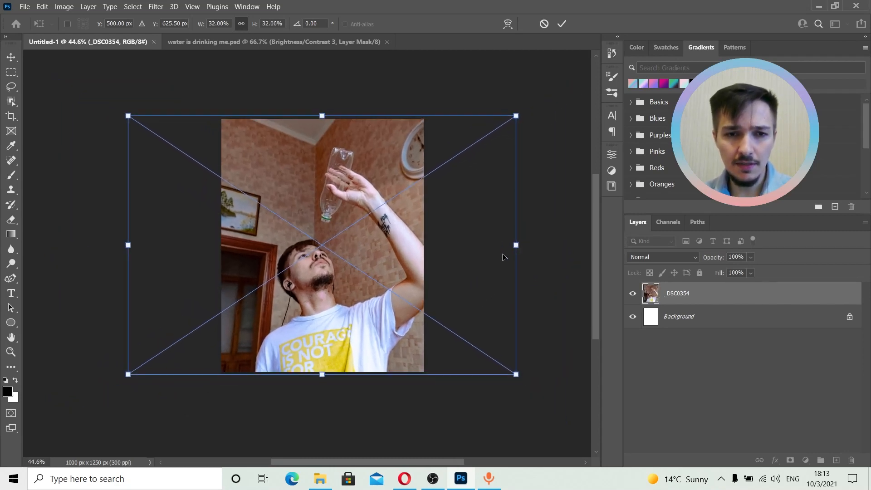
click(562, 24)
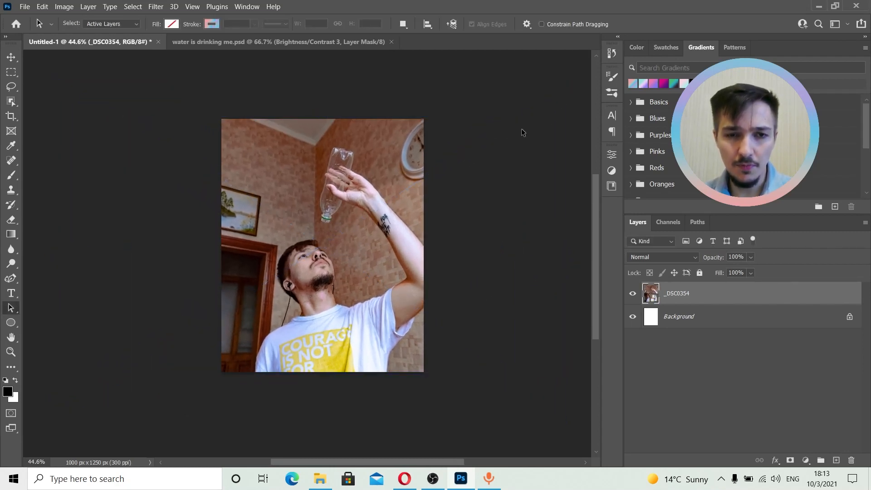
- Examine the finished reference image water is drinking me3-2.jpg and return to the untitled document
scroll(322, 236, up, 2)
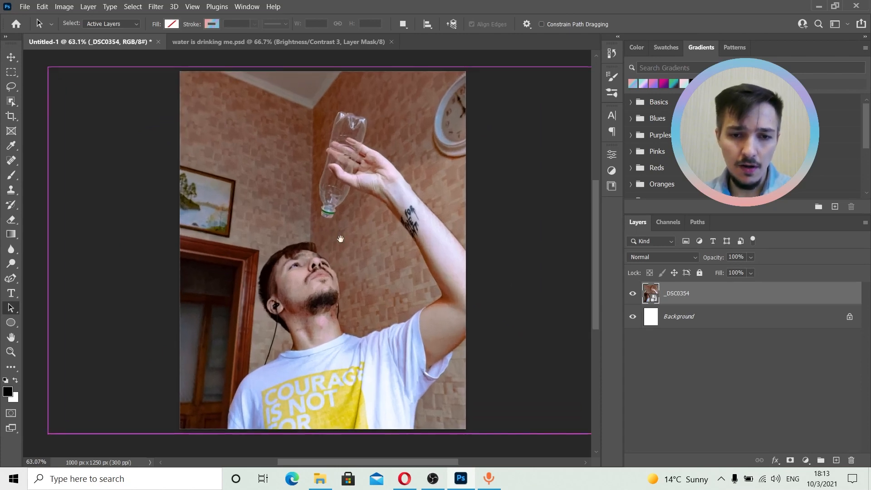
click(319, 483)
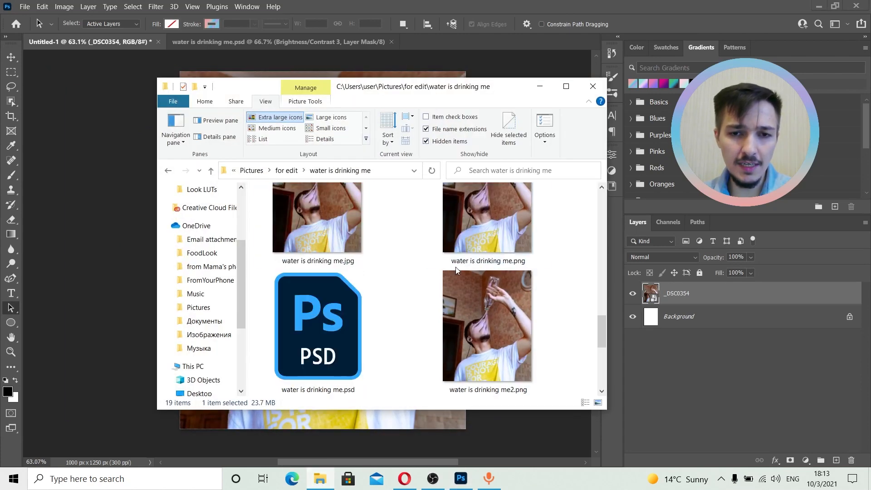
double_click(319, 327)
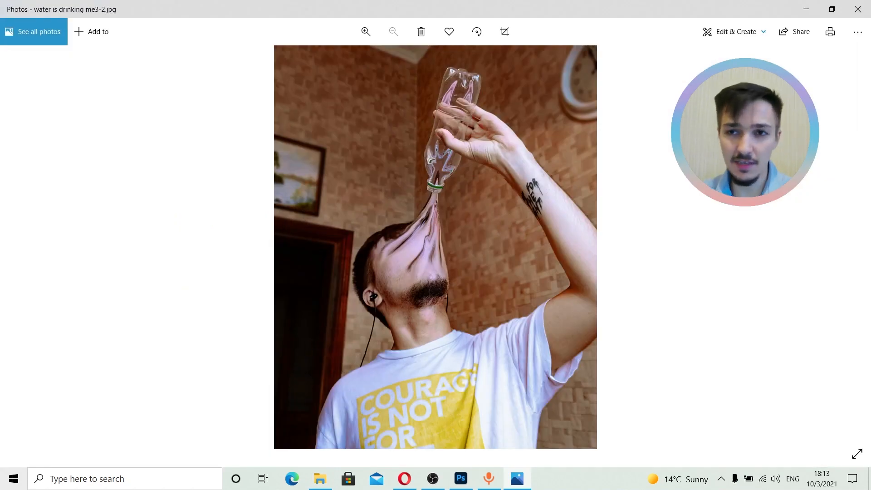
click(855, 10)
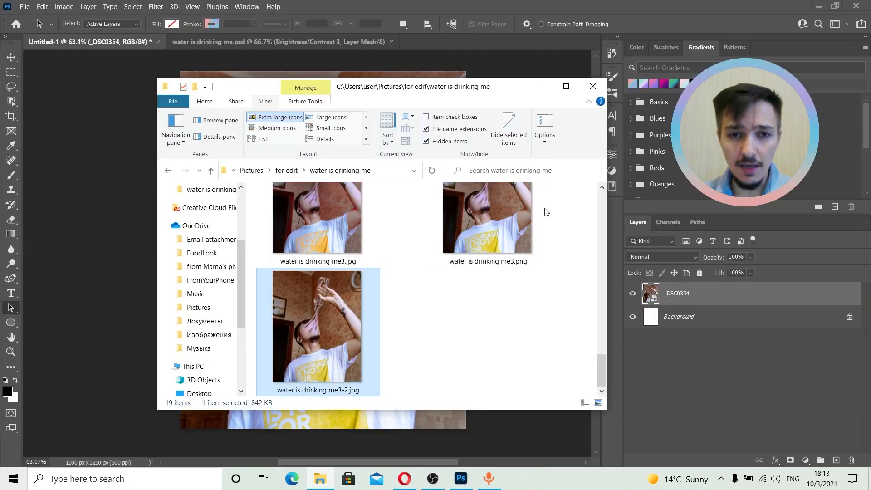
click(489, 12)
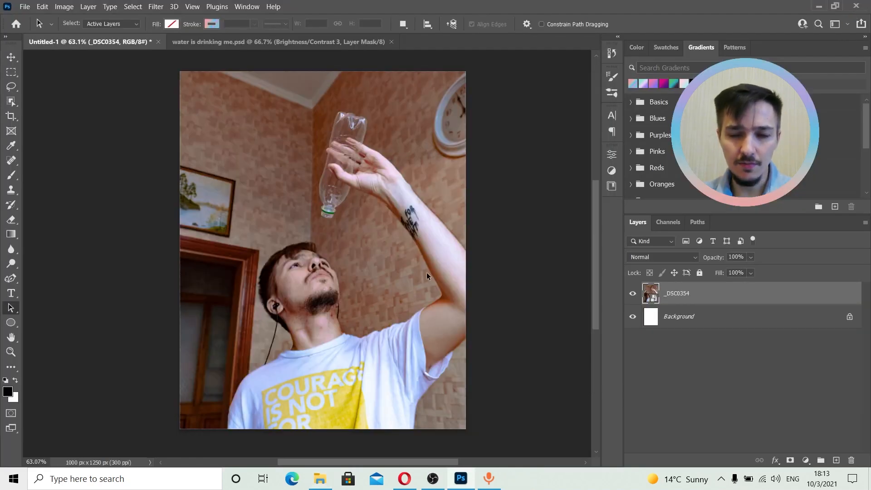
- Start Liquify on the photo layer with the Forward Warp tool and a brush size of 121
click(156, 7)
click(170, 106)
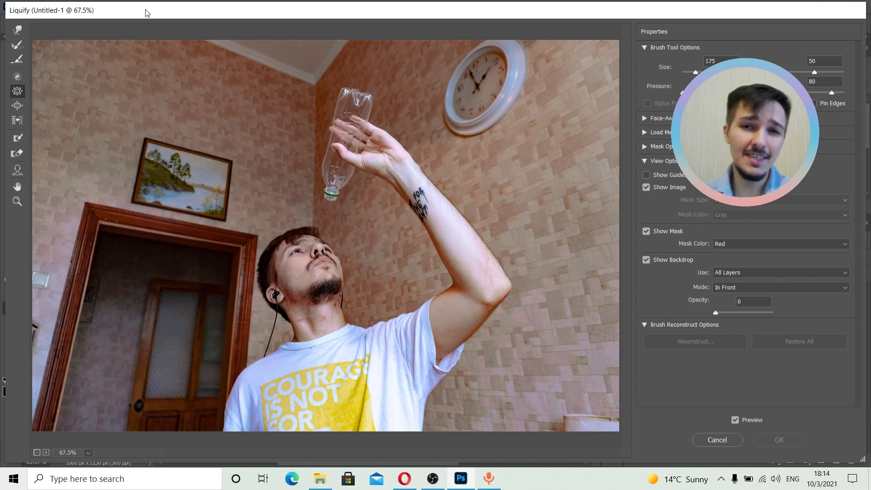
click(18, 36)
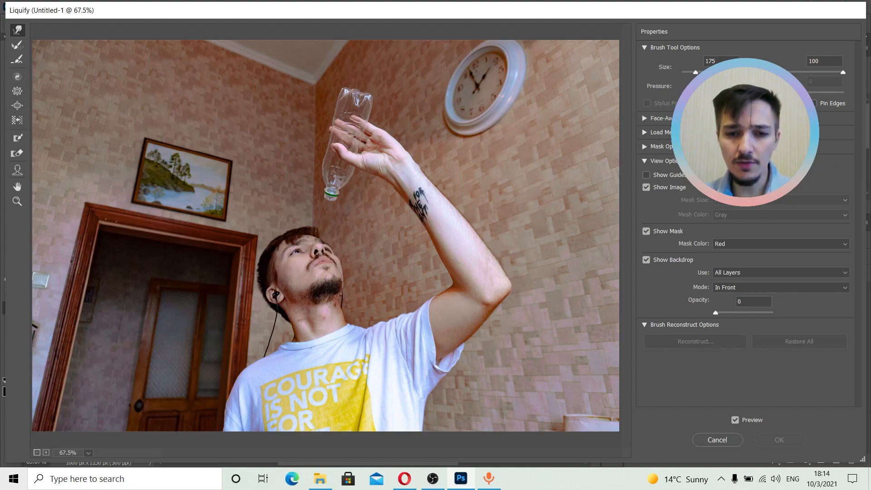
click(432, 479)
click(265, 324)
click(562, 13)
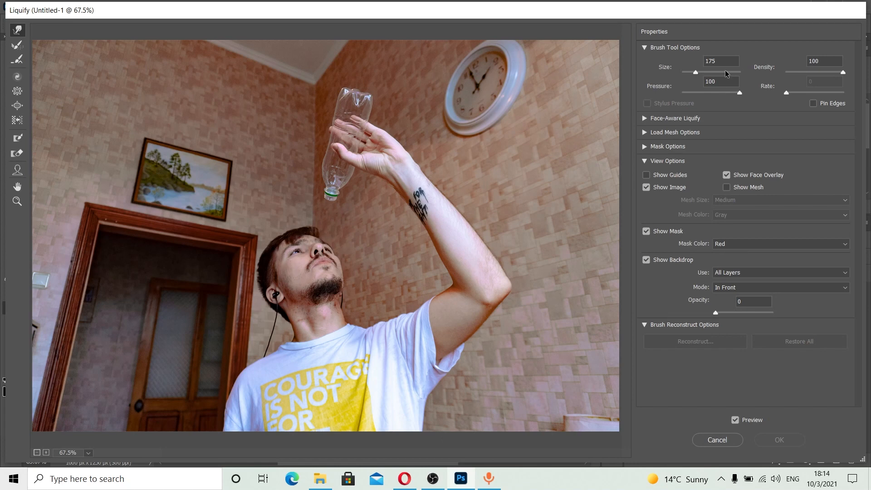
drag(693, 69, 695, 70)
- Try to warp the face up towards the bottle's neck on the unseparated photo, and cancel Liquify
drag(315, 262, 273, 121)
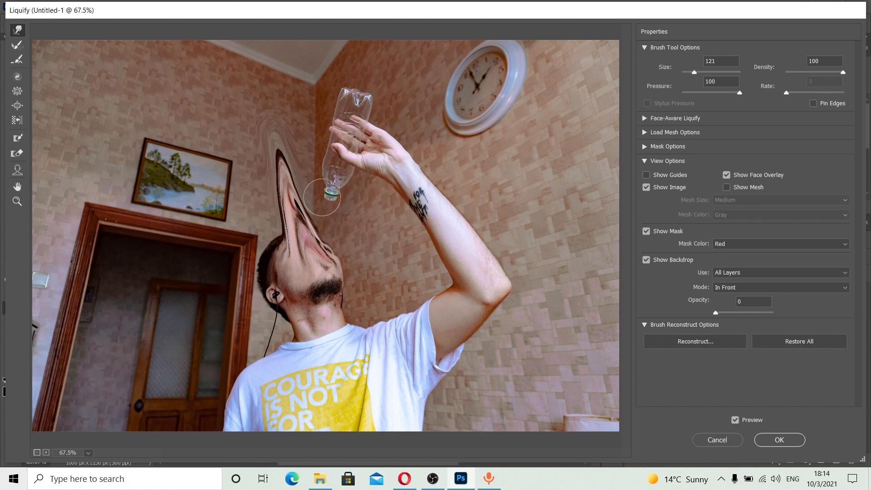
key(ctrl+z)
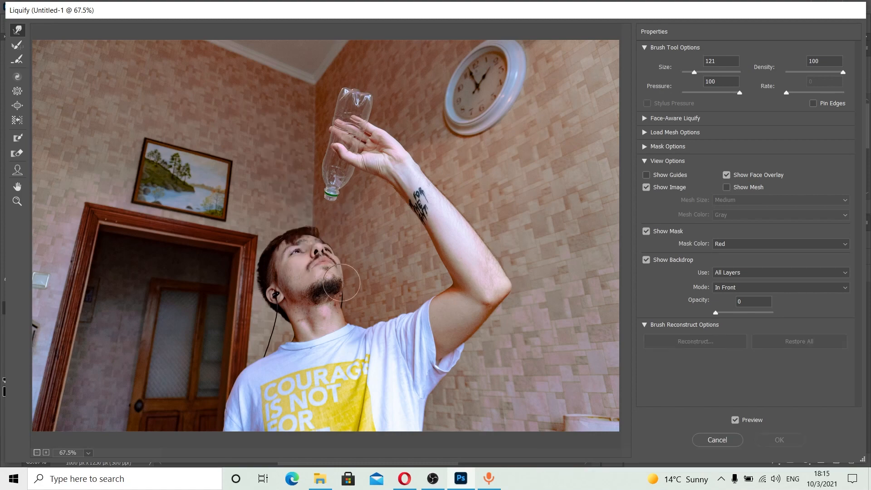
mouse_move(305, 254)
mouse_down()
mouse_move(305, 172)
mouse_move(303, 183)
mouse_move(327, 188)
mouse_up()
scroll(310, 190, down, 8)
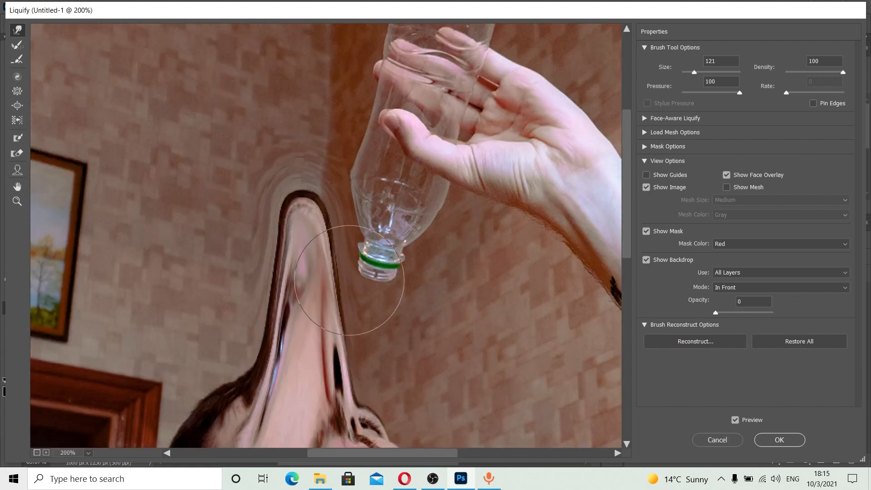
drag(353, 336, 403, 240)
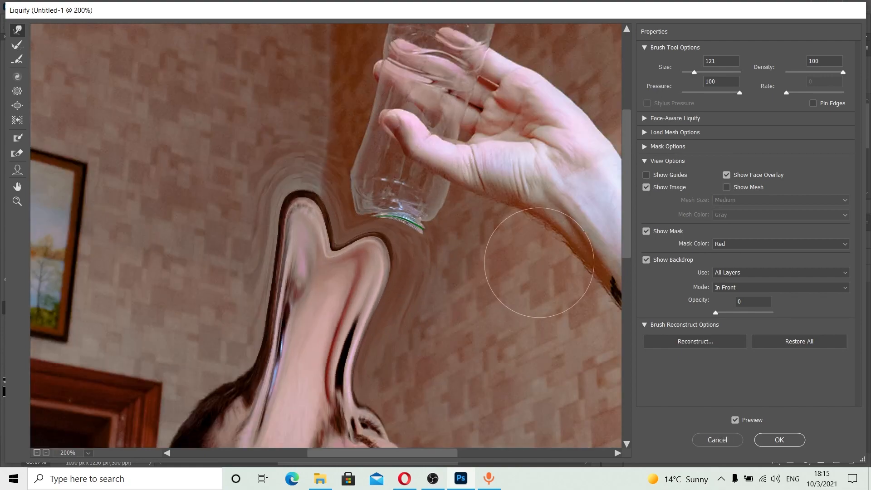
click(716, 440)
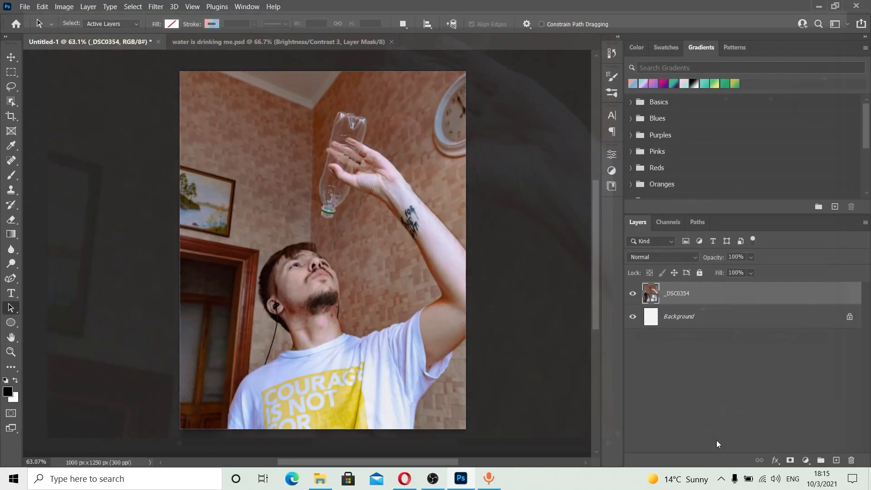
- Select the man's head and neck with the Quick Selection tool, including the hair above his forehead
drag(295, 277, 342, 263)
key(ctrl+0)
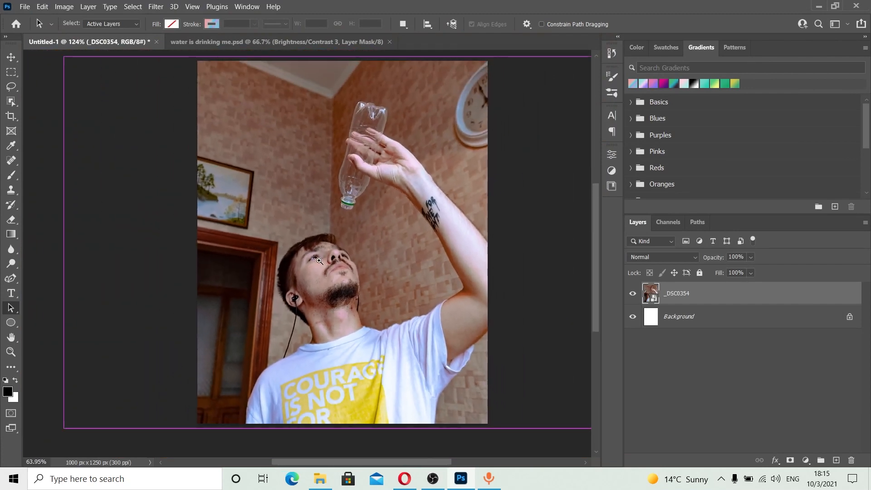
right_click(11, 101)
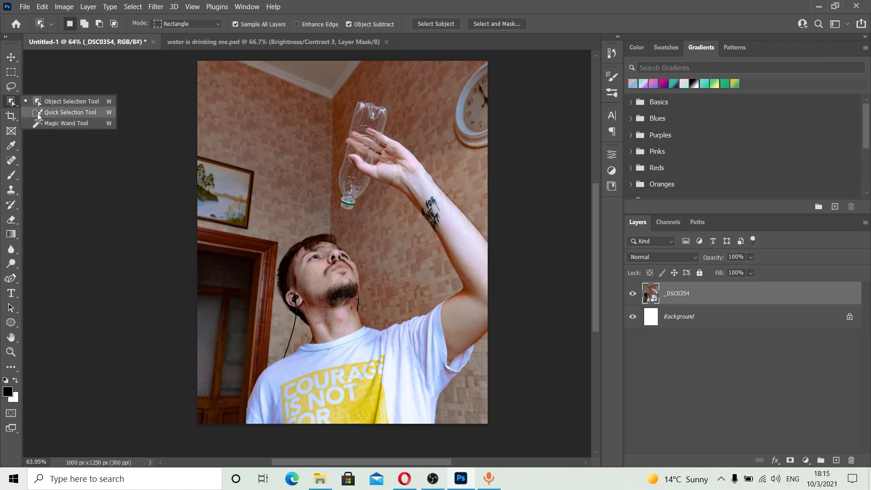
click(42, 112)
mouse_move(321, 265)
mouse_down()
mouse_move(345, 264)
mouse_move(318, 286)
mouse_move(361, 285)
mouse_up()
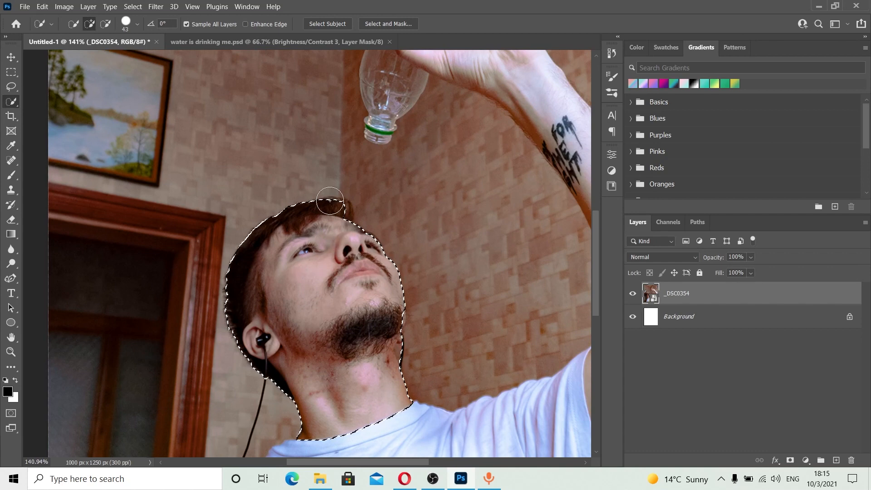
click(335, 213)
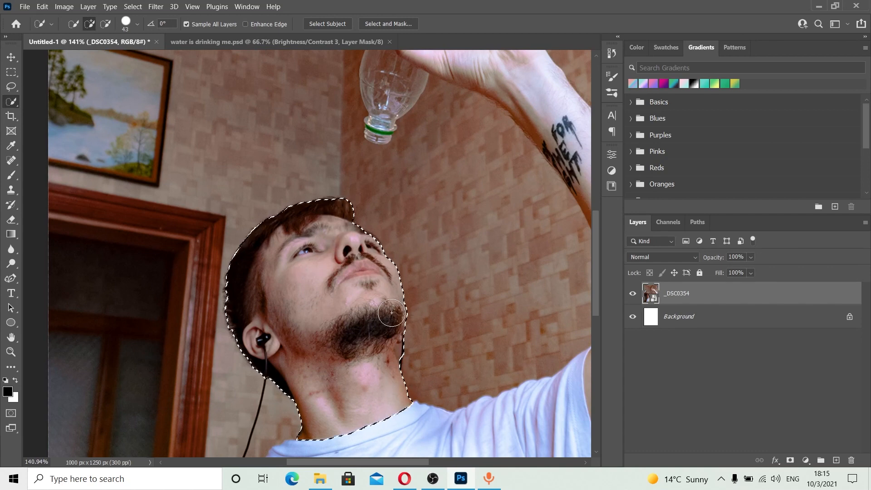
scroll(338, 267, up, 7)
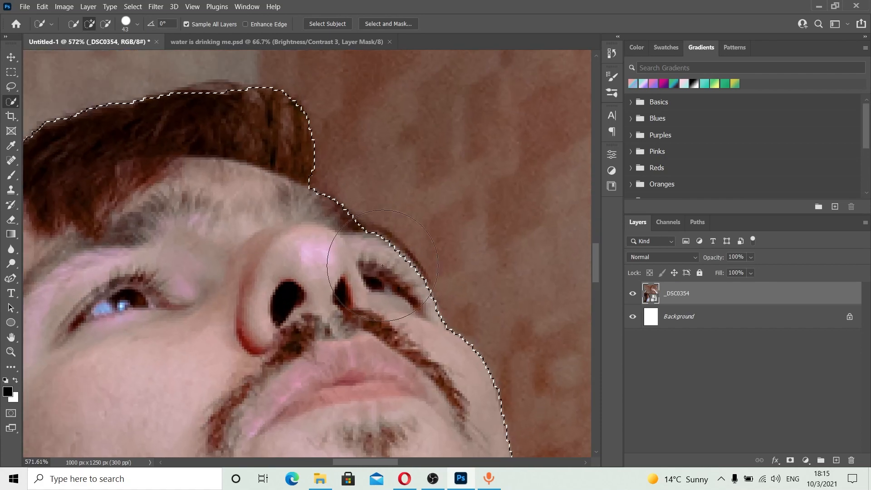
scroll(335, 274, down, 10)
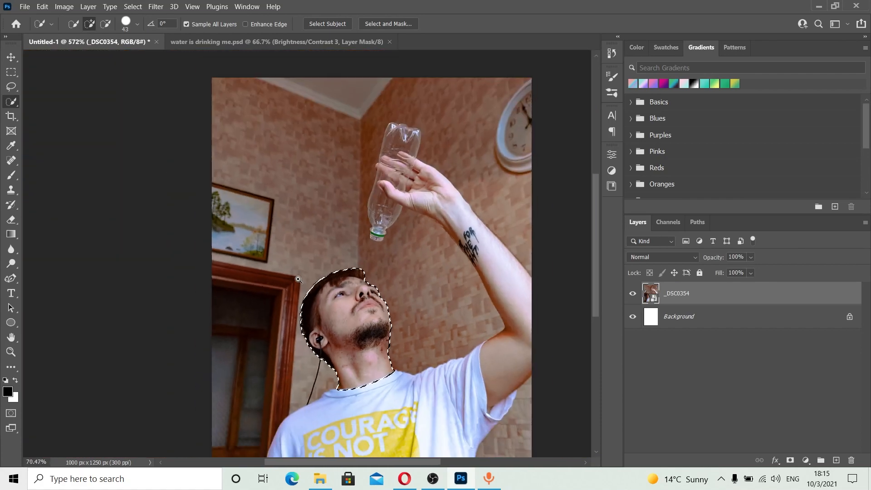
drag(375, 318, 348, 319)
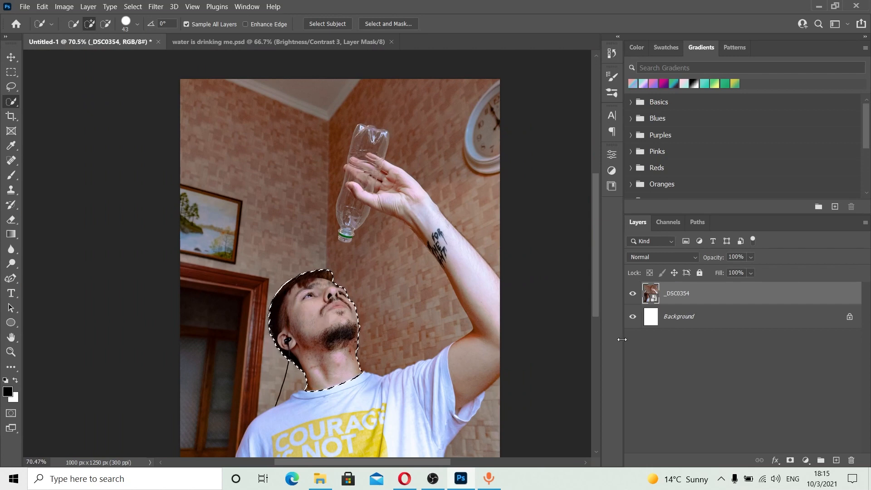
- Duplicate the _DSC0354 photo layer and mask the copy with the head-and-neck selection
right_click(722, 293)
click(576, 24)
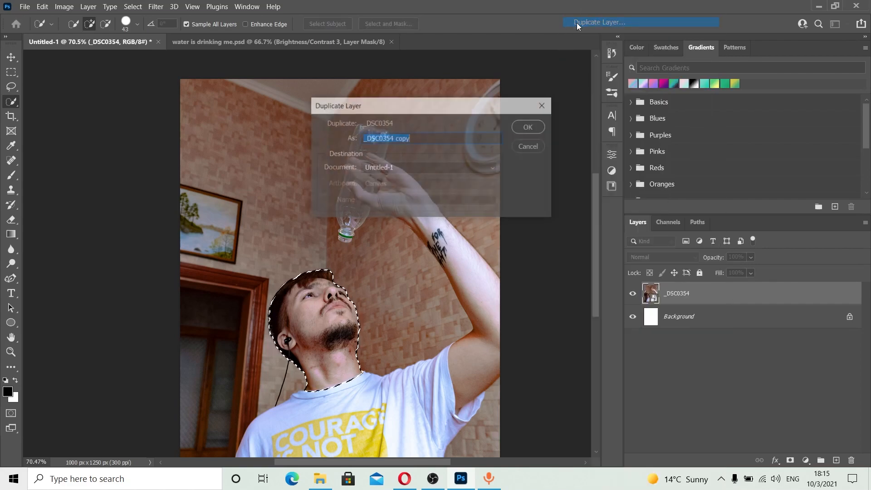
click(524, 128)
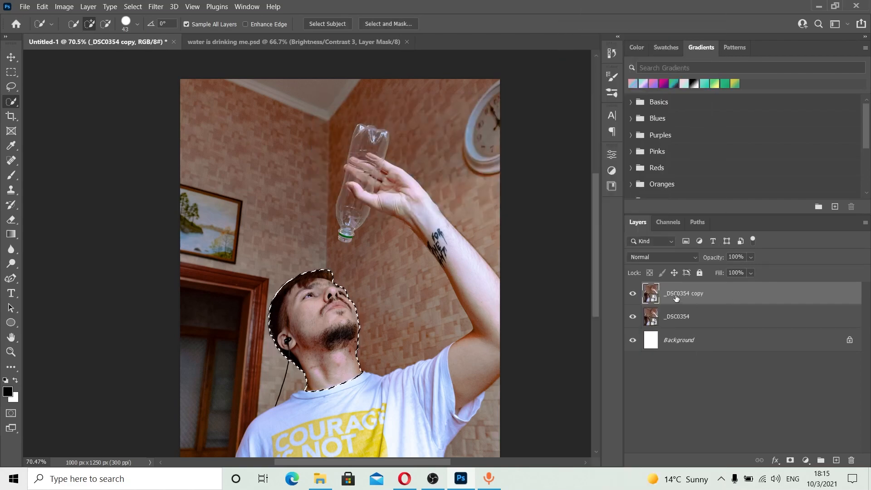
click(790, 461)
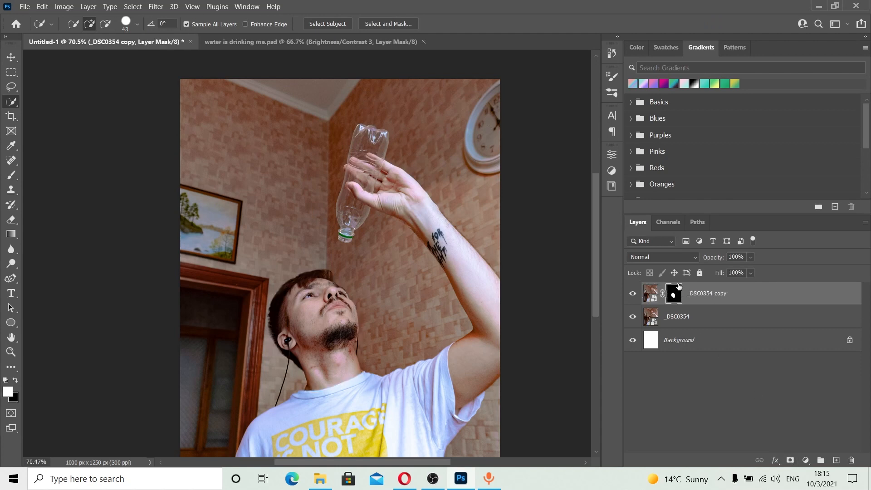
- Hide the original photo layer to inspect the masked head cut-out, ending with the copy layer selected
click(694, 320)
click(633, 316)
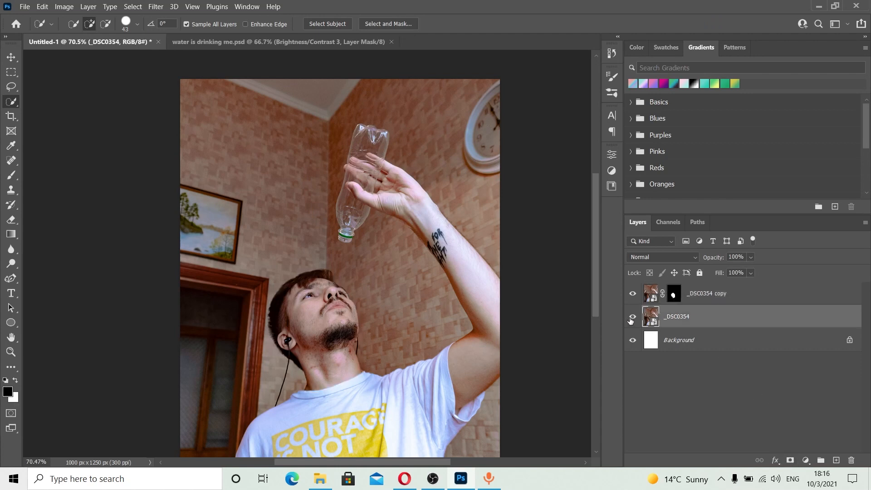
click(633, 294)
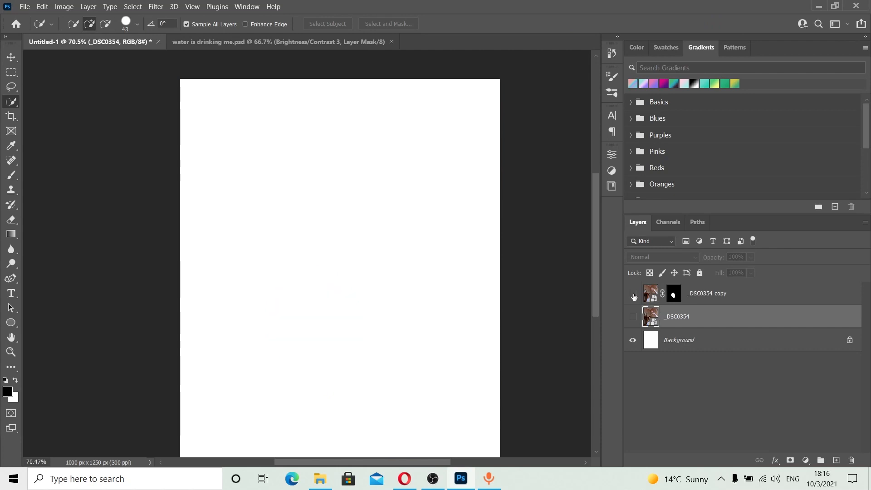
click(633, 294)
click(707, 300)
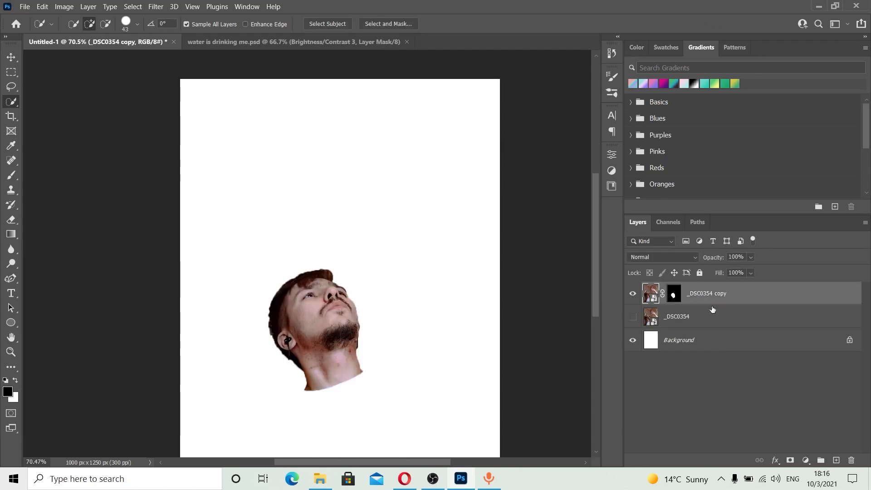
- Convert the masked head copy layer to a smart object
right_click(753, 297)
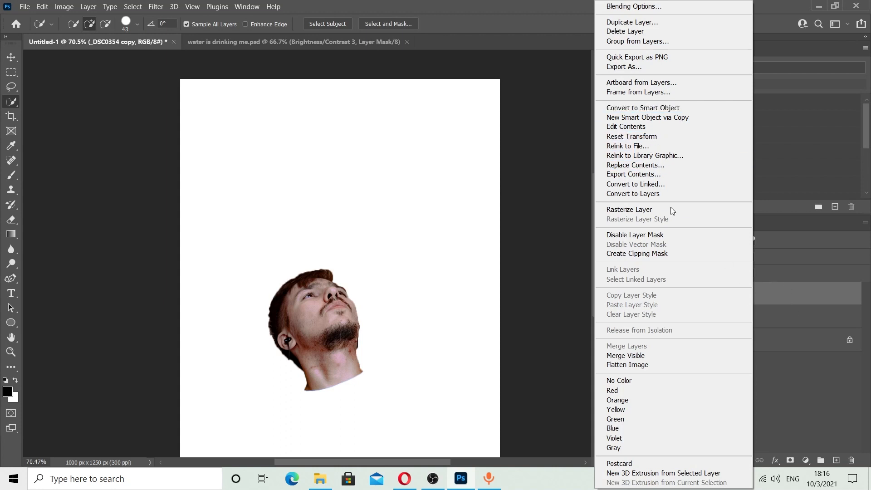
click(780, 296)
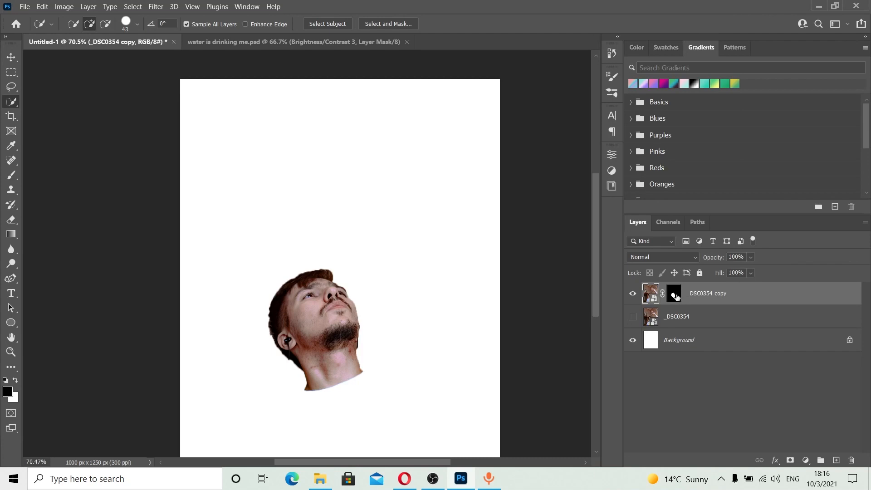
right_click(756, 294)
click(633, 107)
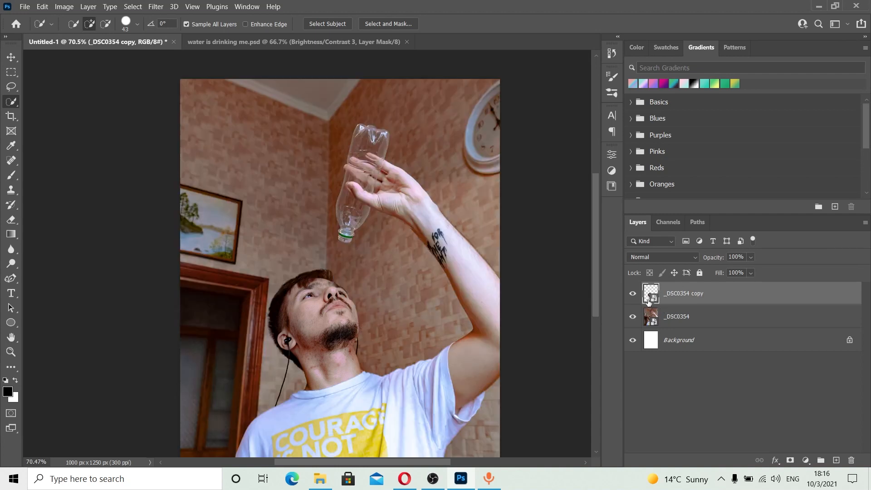
click(153, 9)
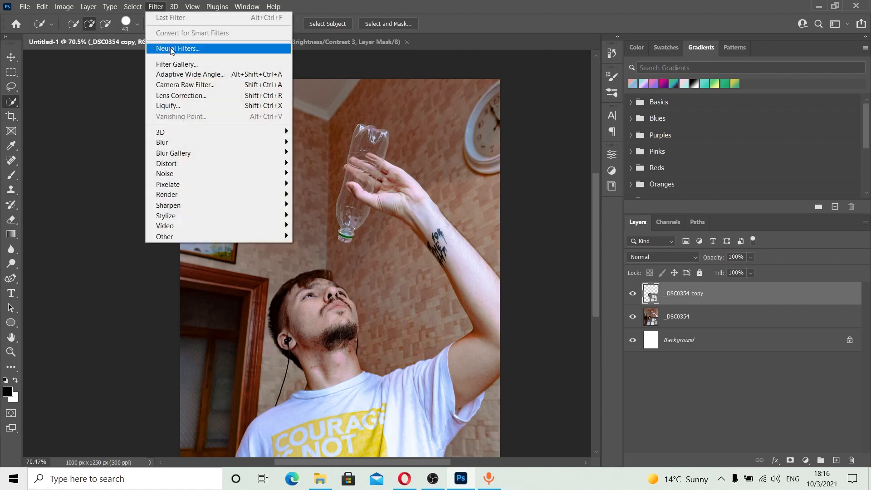
click(177, 85)
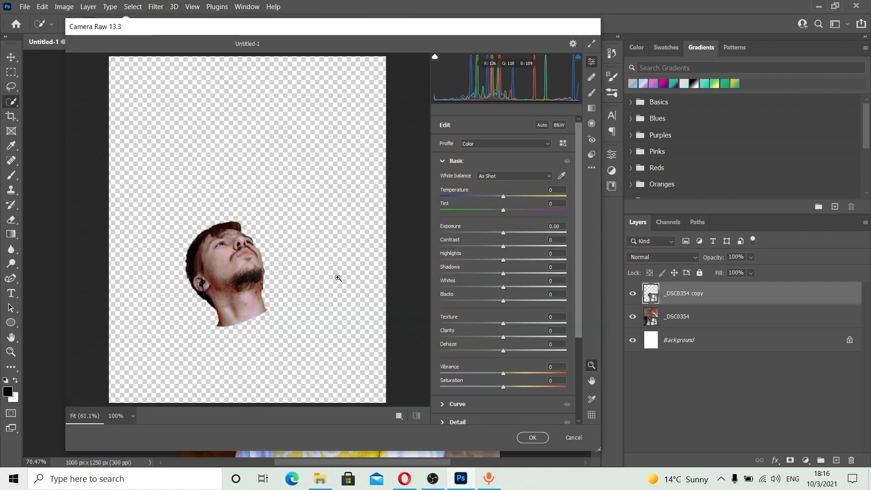
click(573, 437)
- Start Liquify on the head cut-out layer and use _DSC0354 as the backdrop in Behind mode at opacity 100
click(165, 9)
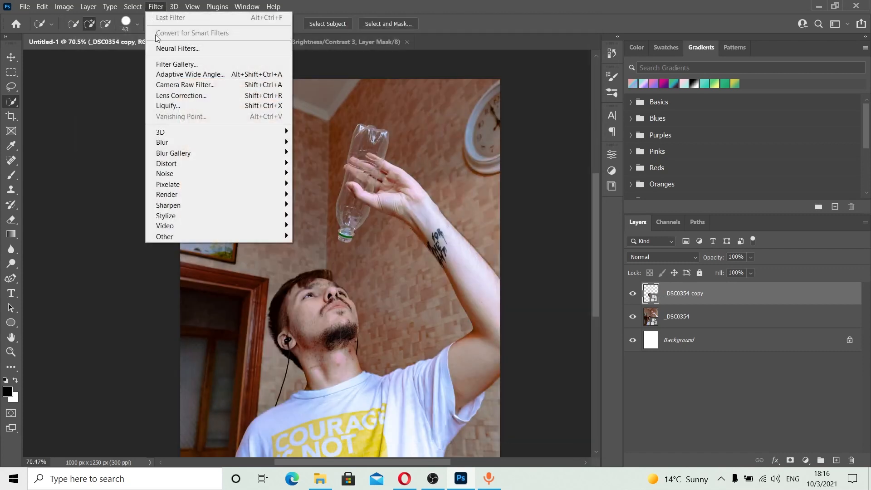
click(166, 105)
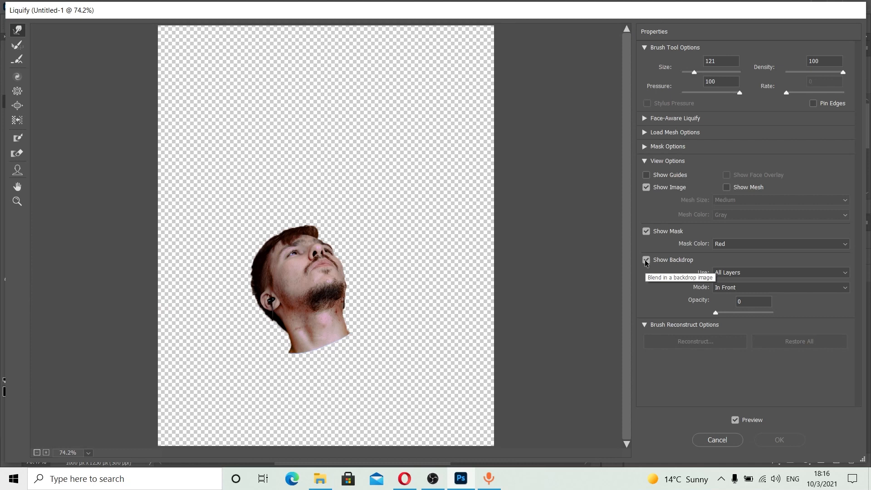
click(645, 119)
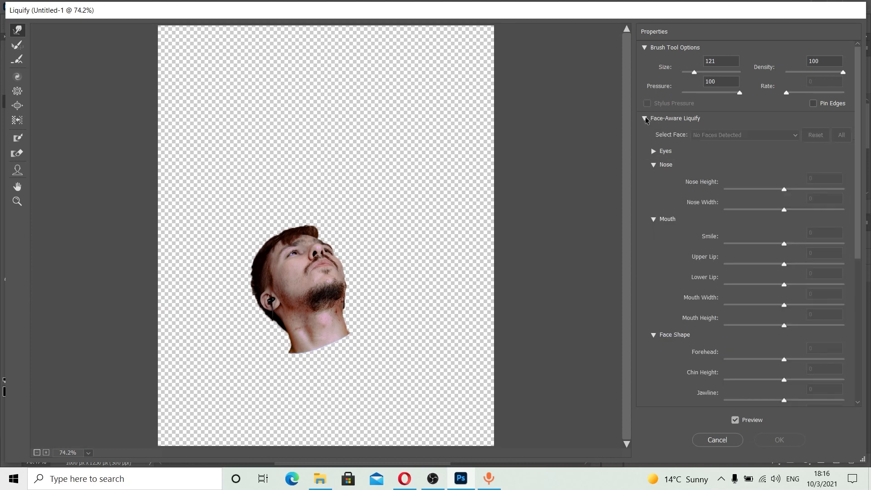
click(644, 118)
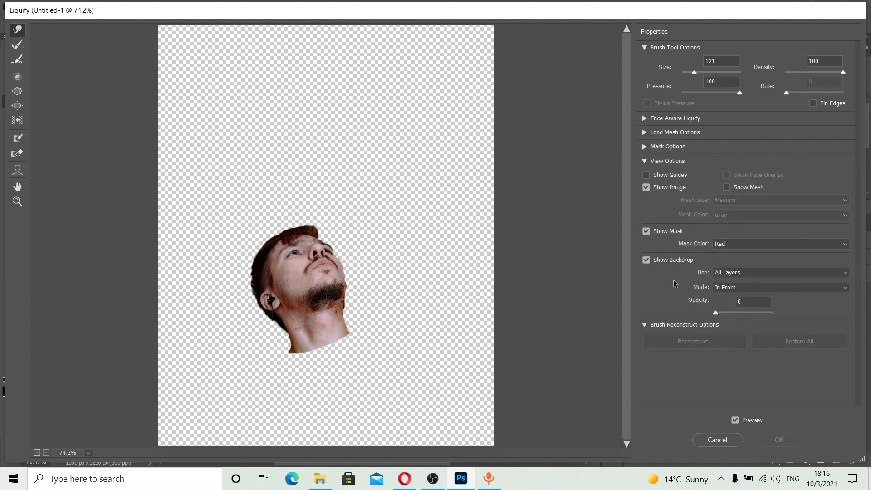
click(728, 272)
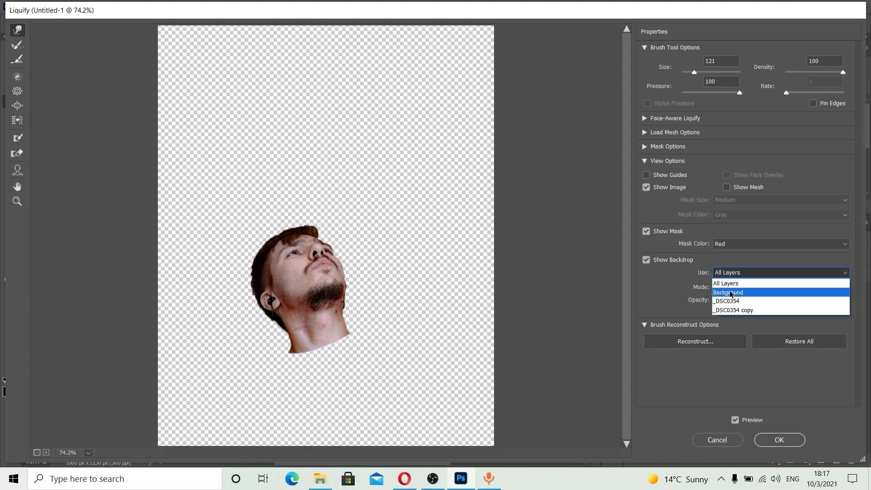
click(736, 311)
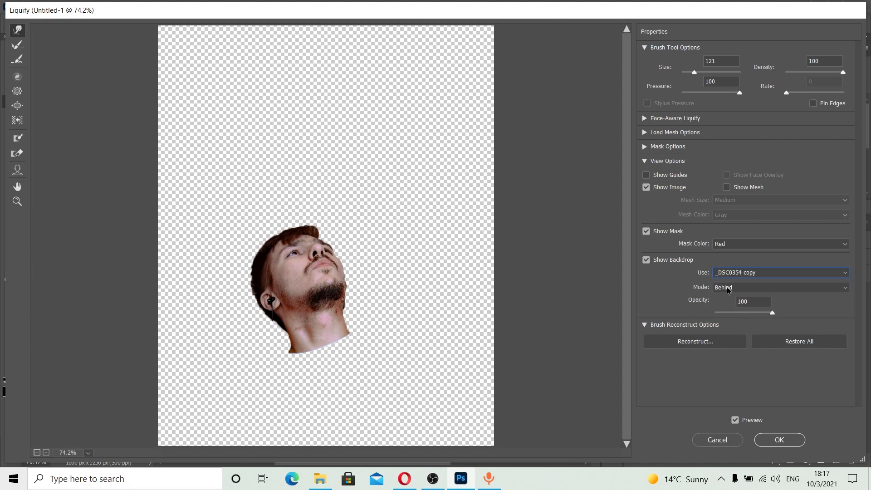
click(726, 273)
click(730, 299)
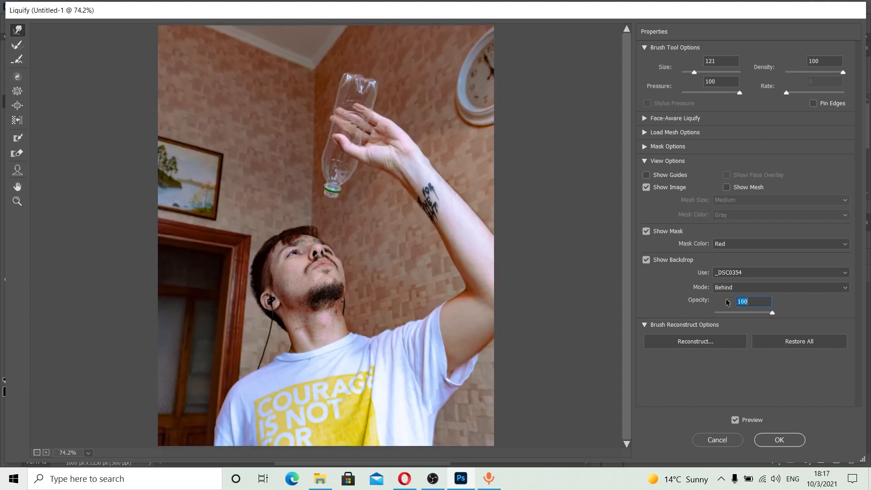
click(724, 285)
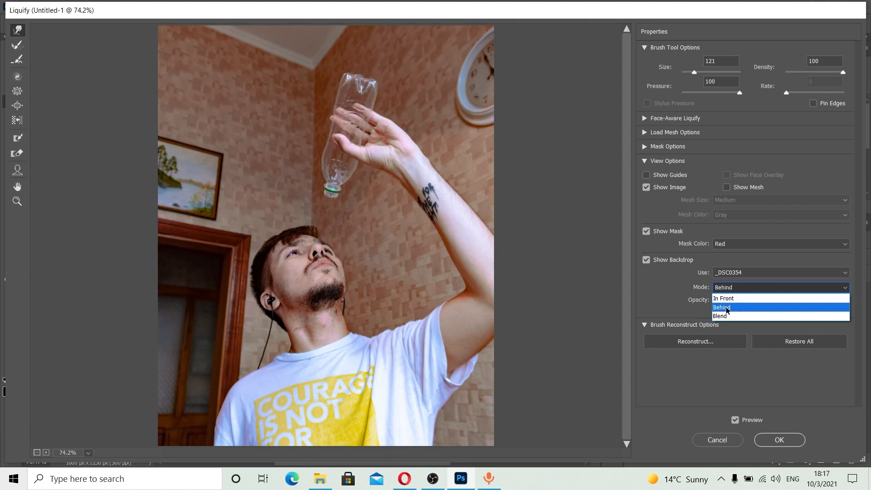
click(726, 307)
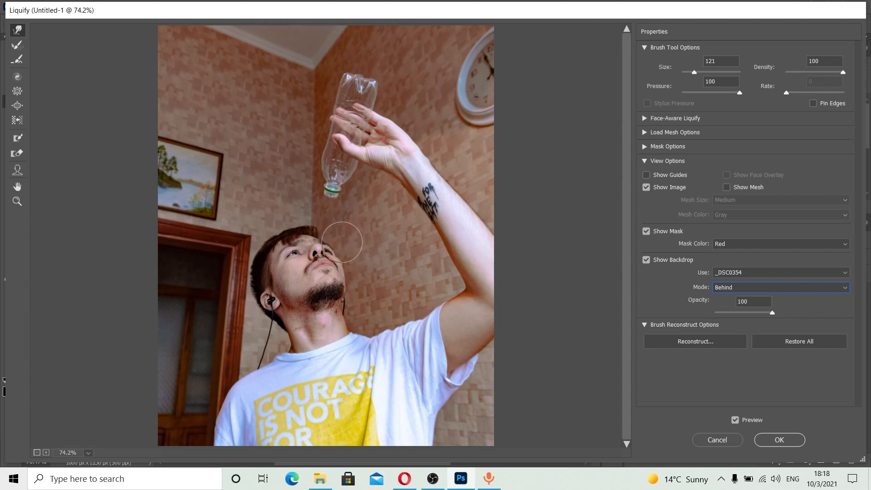
- Try a warp from the chin up towards the bottle, undo it, and compare the head with the backdrop hidden and shown
mouse_move(326, 300)
mouse_down()
mouse_move(292, 159)
mouse_move(299, 173)
mouse_move(331, 174)
mouse_move(323, 157)
mouse_move(342, 154)
mouse_up()
key(ctrl+alt+z)
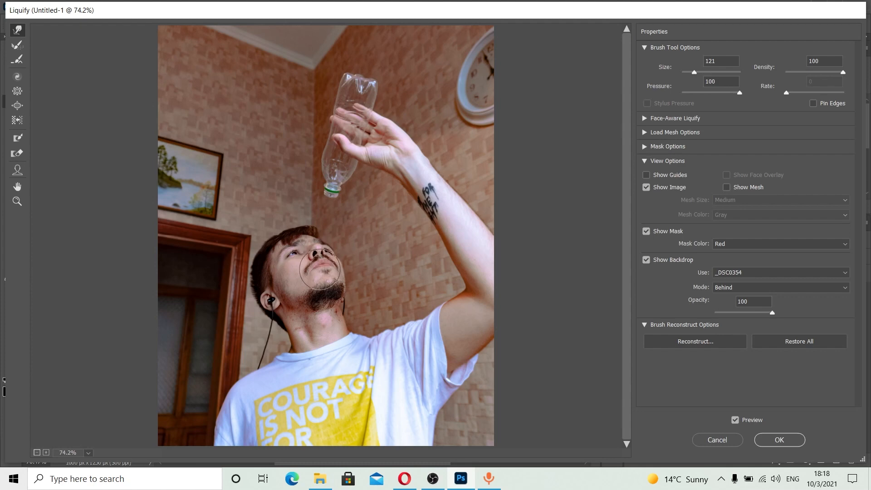
click(649, 259)
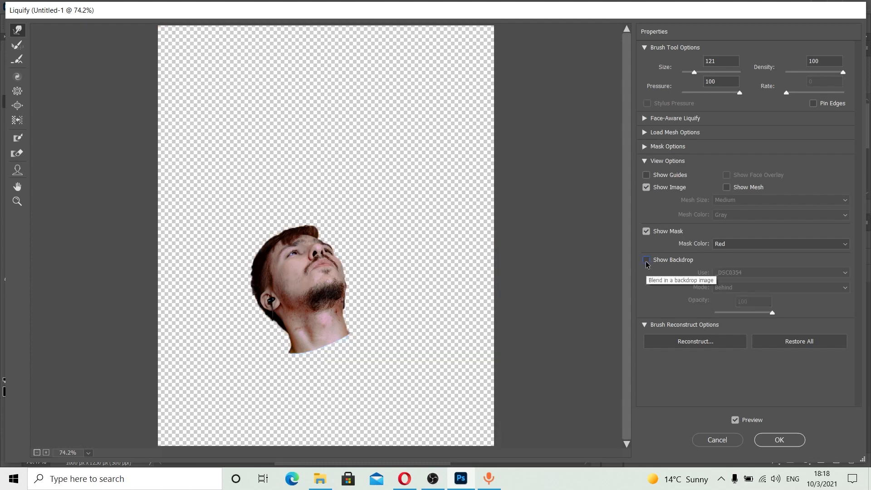
click(646, 259)
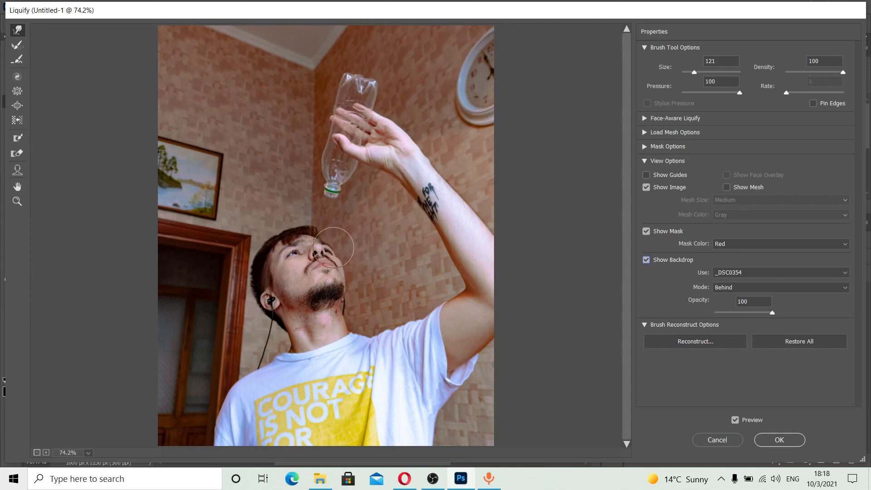
click(646, 259)
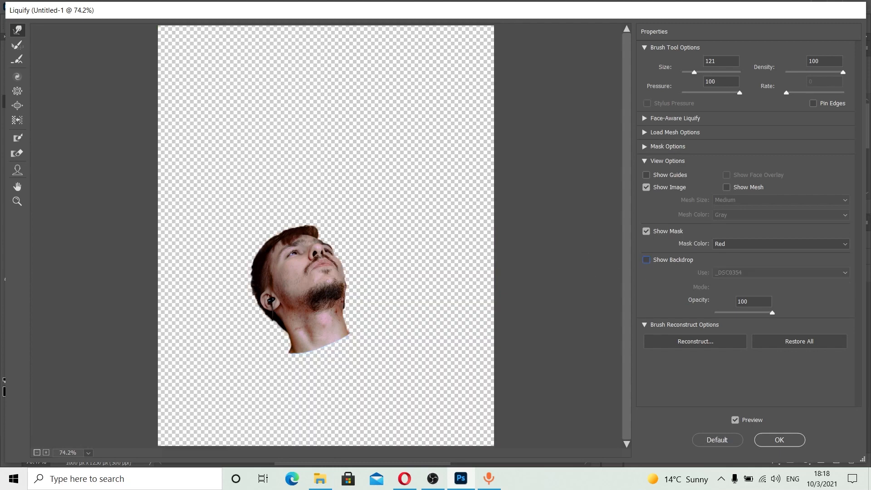
click(644, 259)
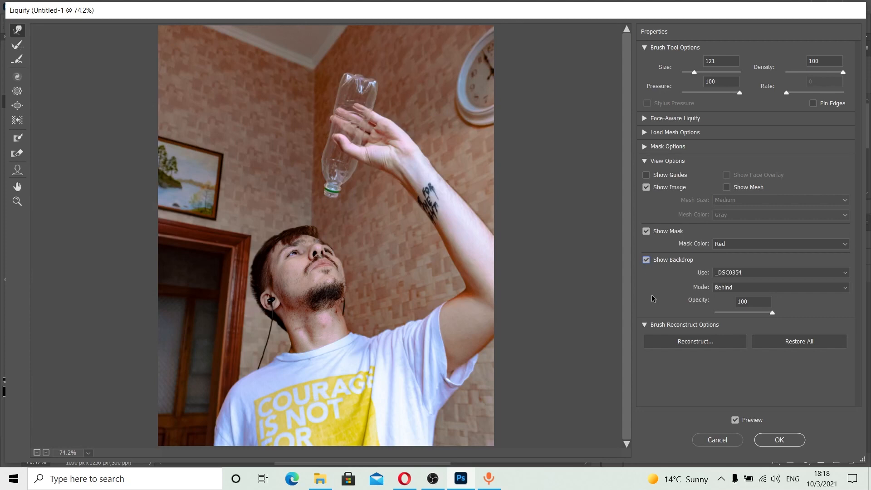
- Warp the nose and mouth up towards the bottle's neck with the Forward Warp tool at brush size 121
key(z)
click(331, 262)
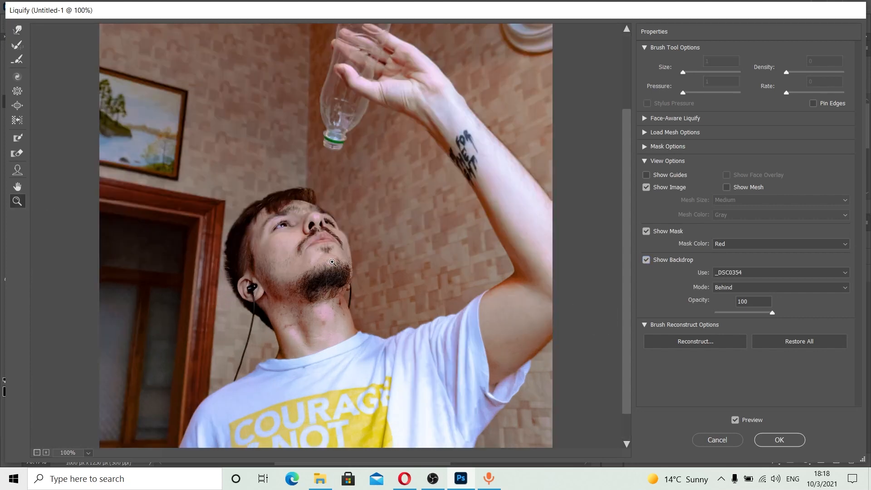
click(321, 229)
mouse_move(319, 195)
mouse_down()
mouse_move(311, 268)
mouse_move(311, 253)
mouse_up()
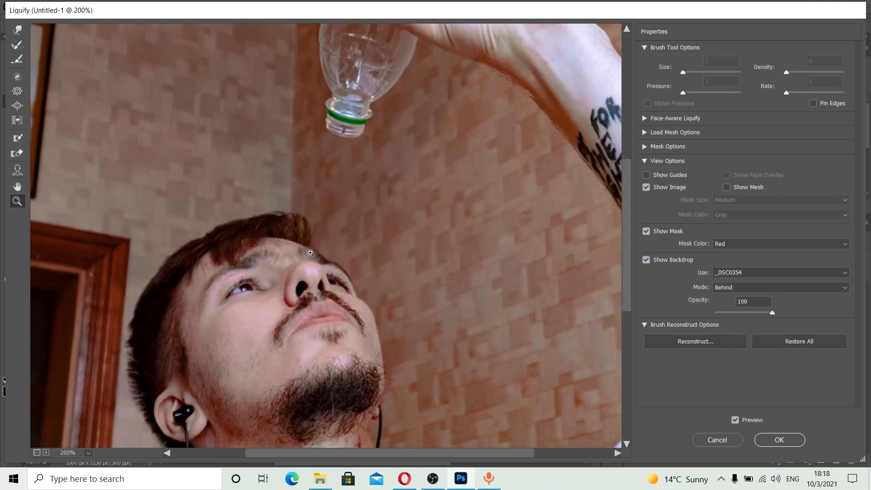
click(17, 29)
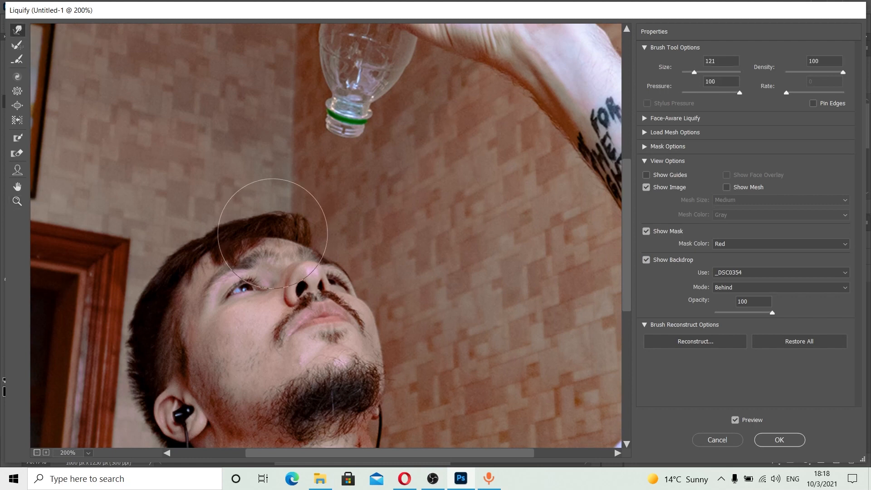
mouse_move(292, 299)
mouse_down()
mouse_move(331, 223)
mouse_move(305, 282)
mouse_move(327, 214)
mouse_move(328, 224)
mouse_up()
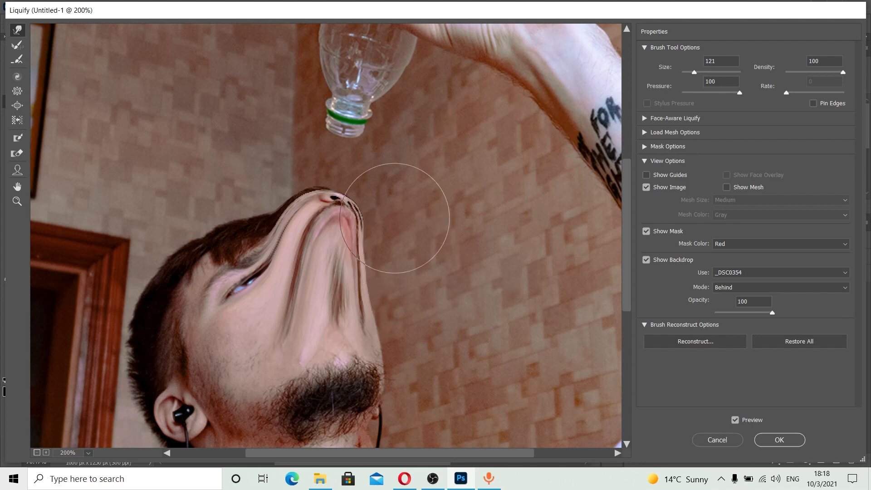
- Reduce the warp brush size to 50 and pull the stretched tip of the face up into the bottle's neck
key(bracketleft)
key(bracketleft)
key(bracketleft)
key(bracketleft)
key(bracketleft)
key(bracketleft)
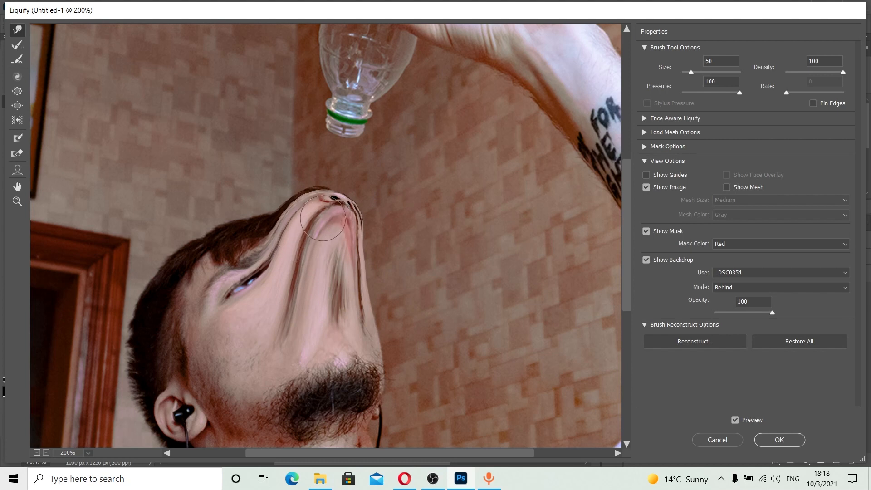
drag(323, 219, 335, 145)
drag(333, 201, 353, 108)
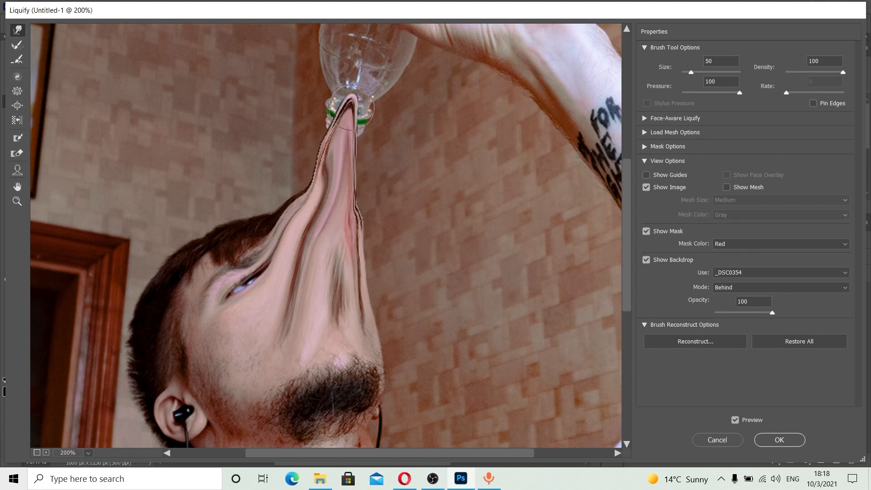
- Warp the eye and forehead area up through the bottle's neck and stretch the tip into the bottle's lower part at brush size 50
drag(257, 259, 335, 152)
mouse_move(222, 302)
mouse_down()
mouse_move(277, 253)
mouse_move(351, 109)
mouse_up()
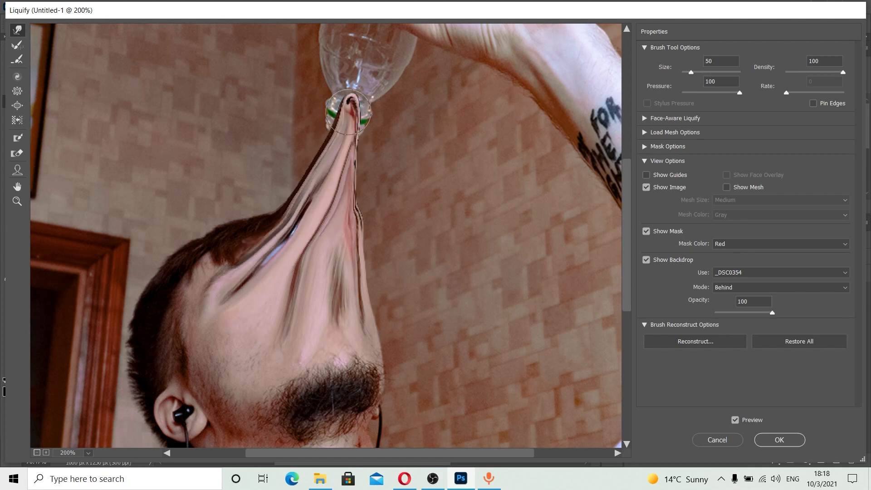
drag(355, 223, 363, 64)
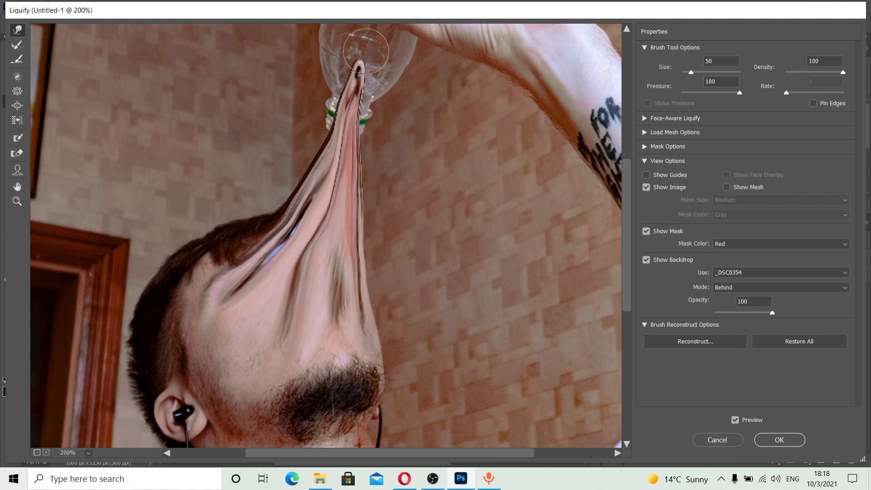
drag(336, 212, 324, 336)
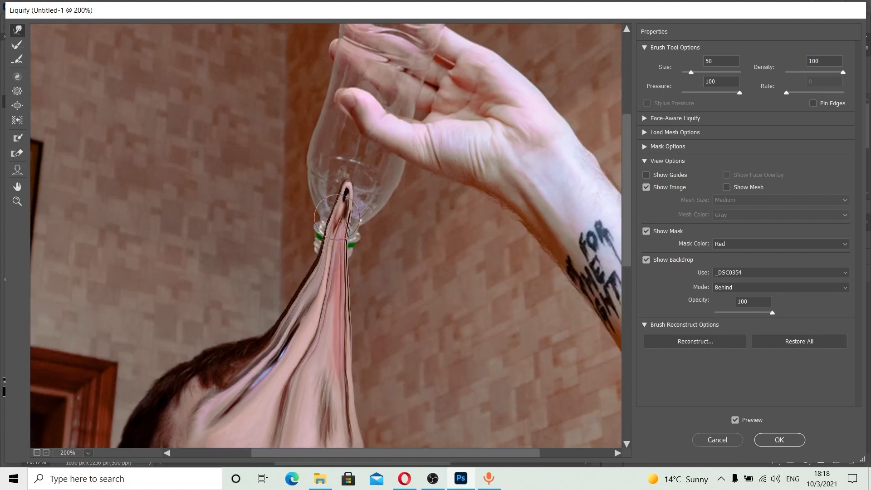
mouse_move(338, 213)
mouse_down()
mouse_move(356, 125)
mouse_move(371, 184)
mouse_move(360, 210)
mouse_up()
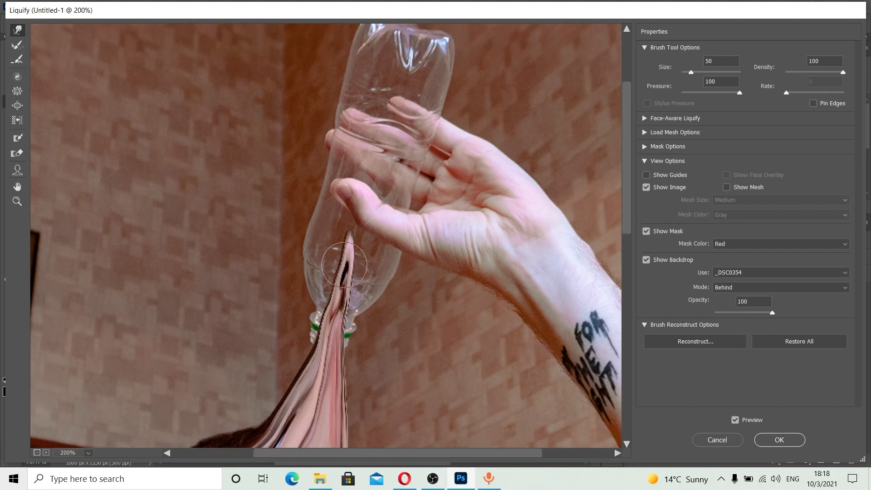
drag(343, 265, 355, 217)
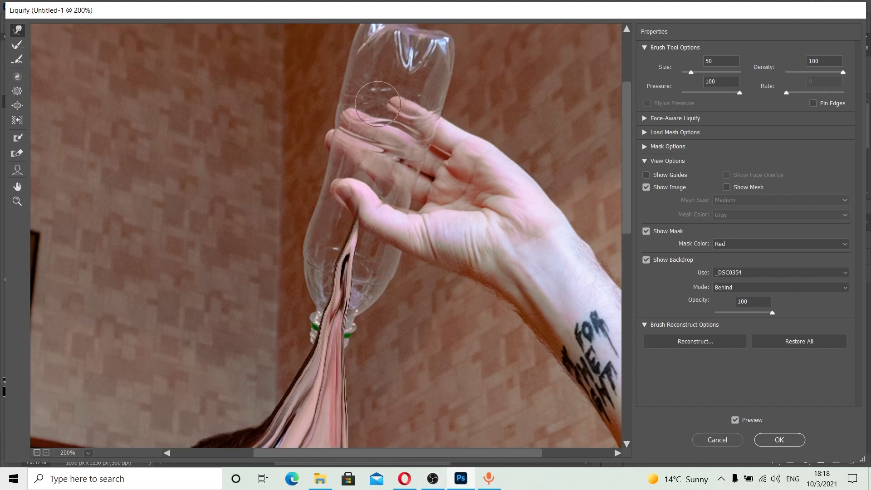
drag(338, 300, 339, 285)
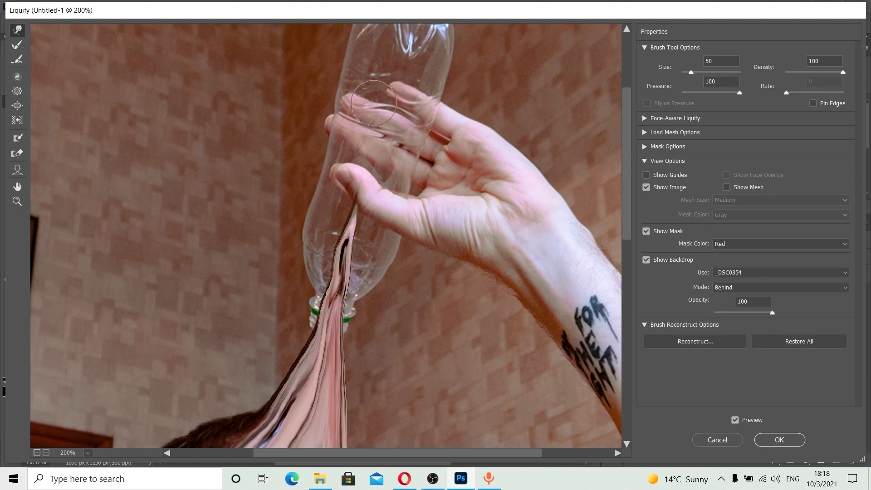
- Pull the stretched tip of the face further up inside the bottle past the thumb, raising the warp brush size to 70
drag(340, 234, 354, 197)
mouse_move(335, 283)
mouse_down()
mouse_move(359, 162)
mouse_move(338, 234)
mouse_move(374, 93)
mouse_up()
drag(412, 127, 401, 194)
drag(339, 285, 389, 101)
drag(301, 352, 353, 217)
mouse_move(377, 313)
mouse_down()
mouse_move(388, 159)
mouse_move(390, 171)
mouse_up()
drag(361, 231, 413, 50)
mouse_move(431, 90)
mouse_down()
mouse_move(397, 176)
mouse_move(405, 58)
mouse_up()
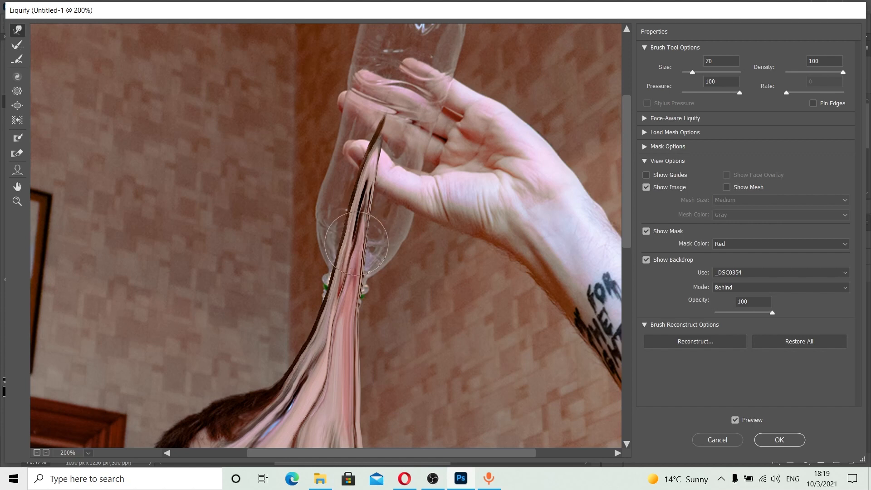
- Extend the stretched strand up to the fingers behind the bottle with the size 70 warp brush
mouse_move(357, 236)
mouse_down()
mouse_move(358, 268)
mouse_move(394, 68)
mouse_up()
drag(420, 122, 400, 198)
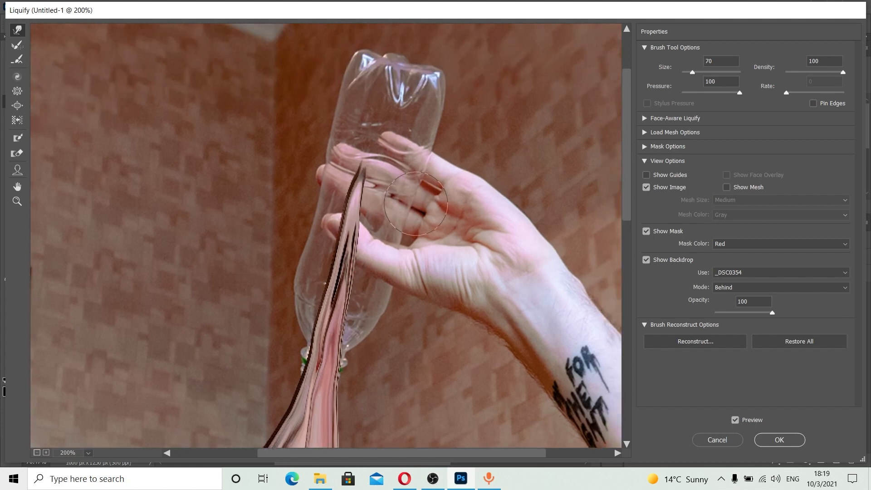
drag(342, 277, 381, 113)
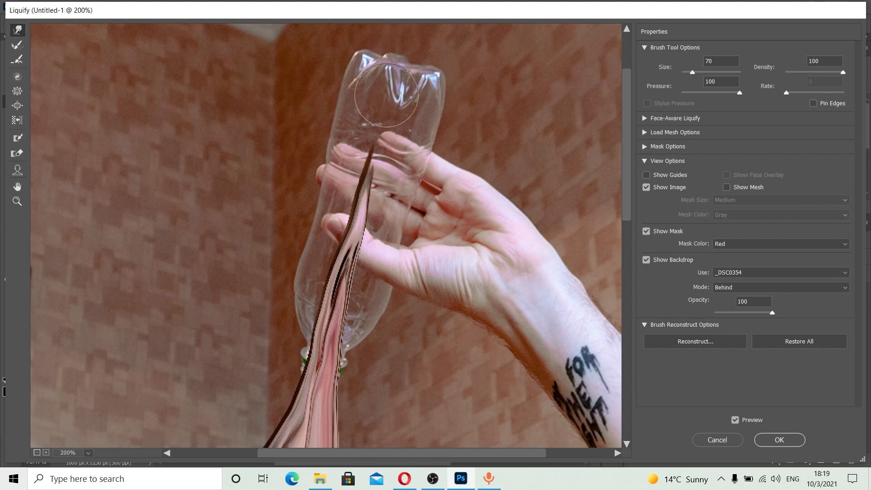
drag(361, 265, 403, 180)
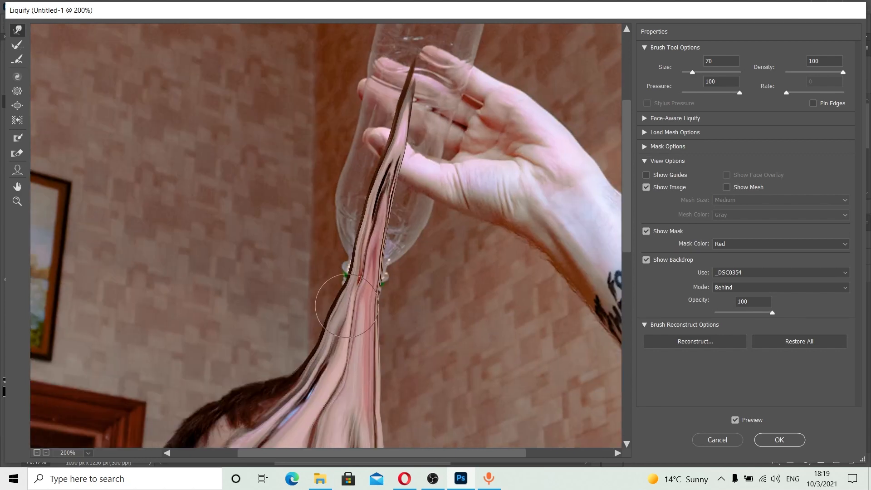
- Reduce the warp brush size to 60 and then 50, and draw more of the face and the strand up through the bottle's neck
key(bracketleft)
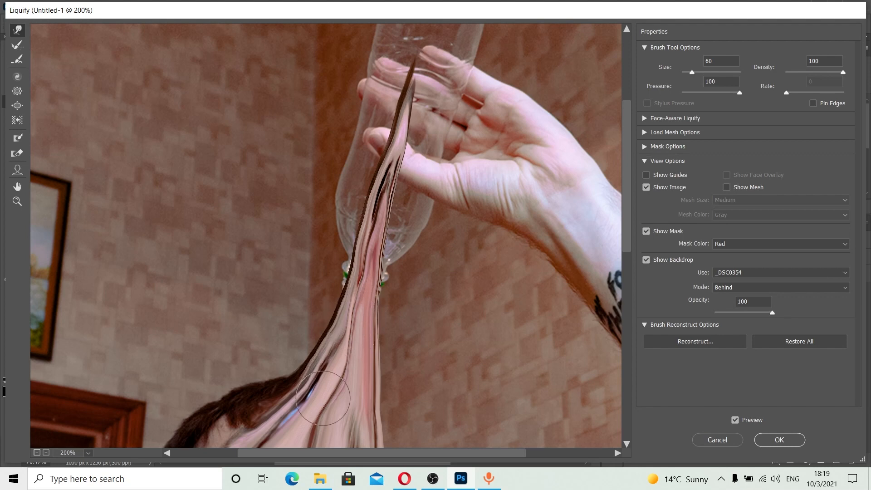
drag(324, 372, 352, 285)
mouse_move(342, 342)
mouse_down()
mouse_move(377, 305)
mouse_move(406, 107)
mouse_up()
key(bracketleft)
mouse_move(398, 136)
mouse_down()
mouse_move(371, 239)
mouse_move(419, 84)
mouse_up()
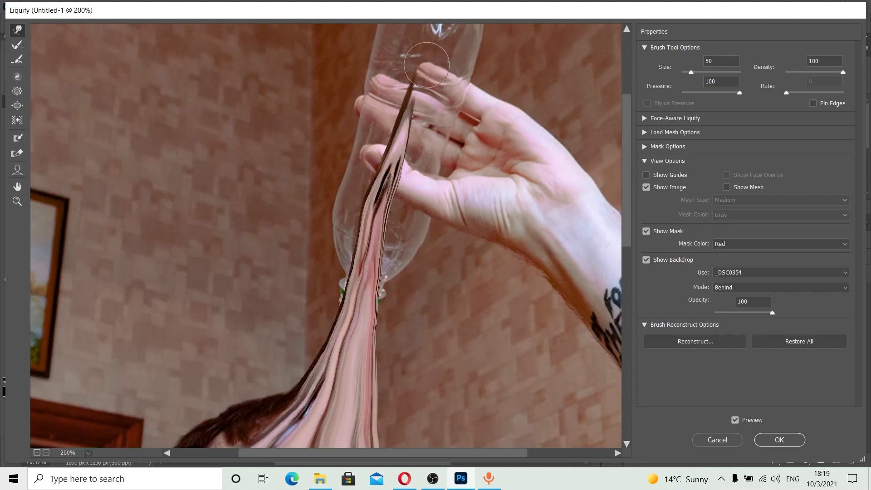
drag(432, 137, 405, 207)
drag(351, 265, 388, 132)
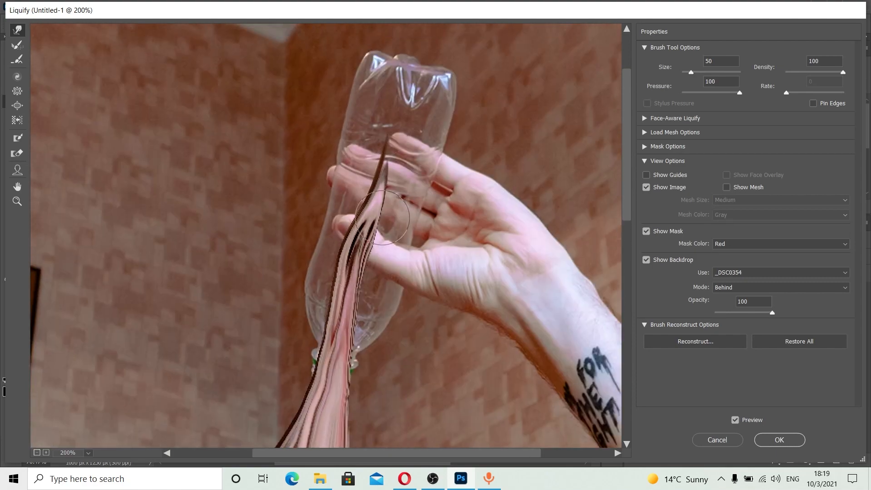
- Raise the warp brush size to 90, stretch the strand up towards the bottle's base, and undo the last stroke
key(bracketright)
key(bracketright)
key(bracketright)
key(bracketright)
mouse_move(352, 246)
mouse_down()
mouse_move(398, 91)
mouse_move(381, 86)
mouse_move(375, 60)
mouse_up()
drag(385, 148, 415, 109)
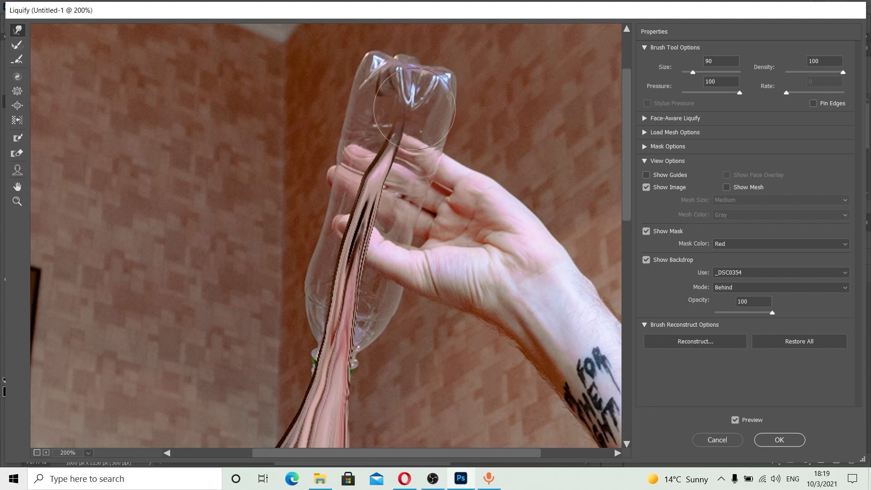
key(ctrl+z)
- Spread the strand's tip into forked branches near the bottle's base, lowering the warp brush size from 90 to 50
mouse_move(374, 184)
mouse_down()
mouse_move(401, 168)
mouse_move(420, 129)
mouse_up()
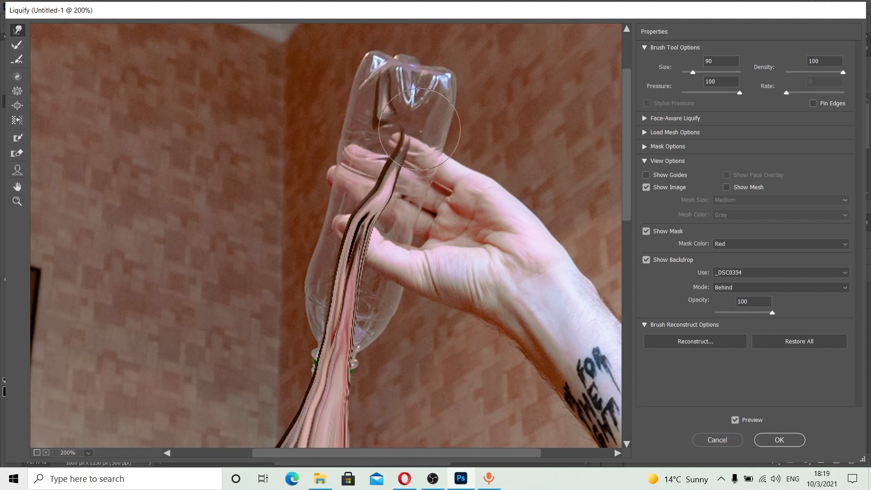
drag(358, 226, 367, 125)
key(bracketleft)
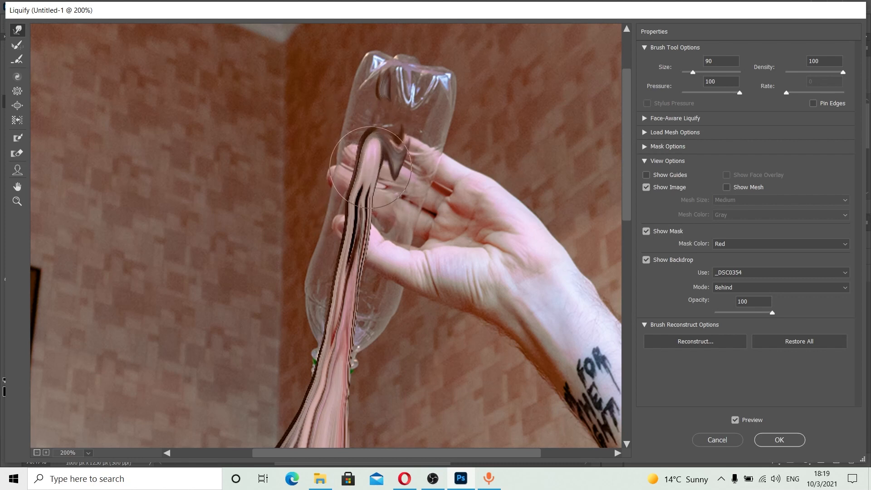
drag(363, 176, 416, 95)
key(bracketleft)
key(bracketleft)
key(bracketleft)
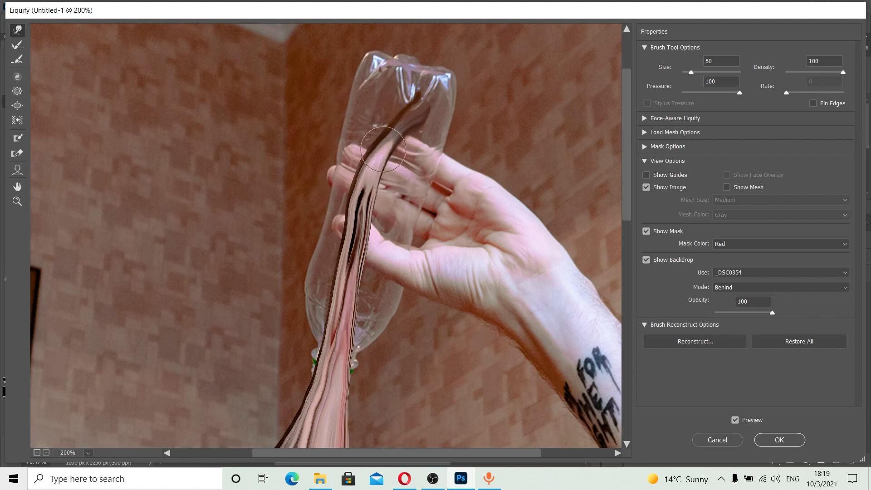
drag(385, 142, 379, 81)
- Pull curled branches out to both sides of the strand in the bottle's lower part at brush size 25
scroll(398, 145, down, 3)
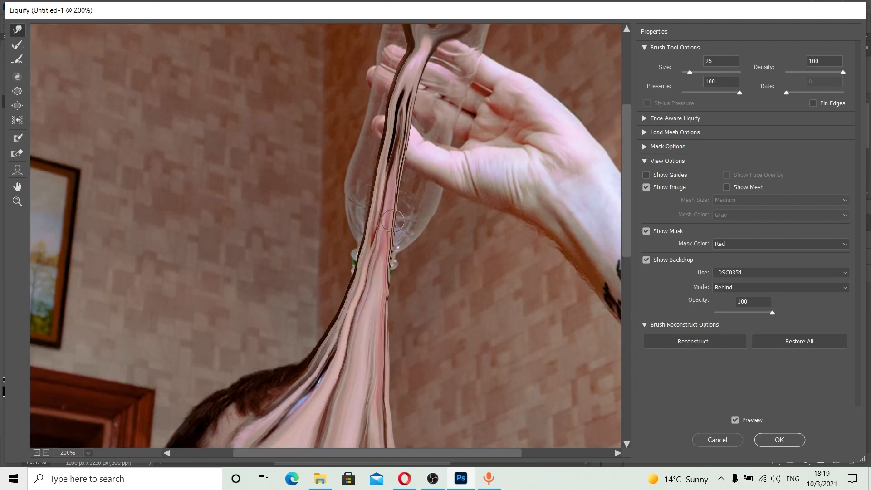
mouse_move(395, 218)
mouse_down()
mouse_move(439, 195)
mouse_move(411, 205)
mouse_move(429, 189)
mouse_move(415, 197)
mouse_move(428, 175)
mouse_move(377, 204)
mouse_move(358, 160)
mouse_move(365, 193)
mouse_move(364, 146)
mouse_move(371, 218)
mouse_move(350, 207)
mouse_up()
mouse_move(379, 161)
mouse_down()
mouse_move(394, 193)
mouse_move(408, 182)
mouse_move(412, 197)
mouse_move(433, 165)
mouse_up()
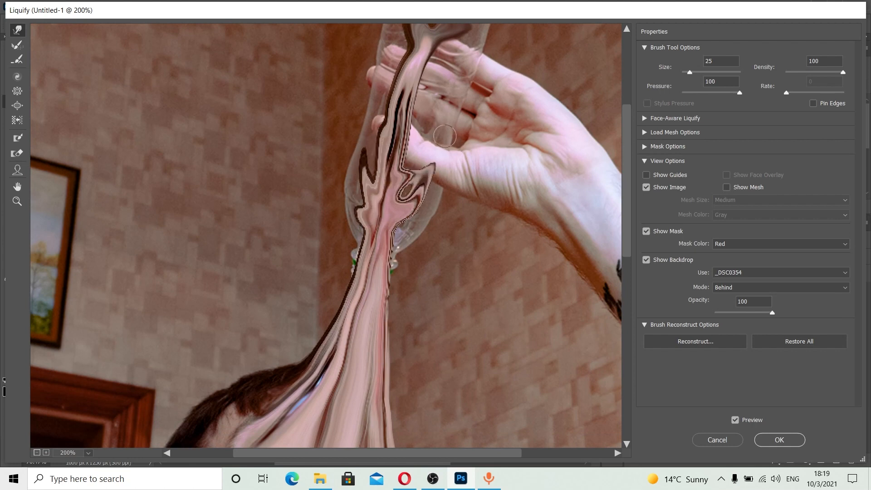
drag(364, 210, 353, 184)
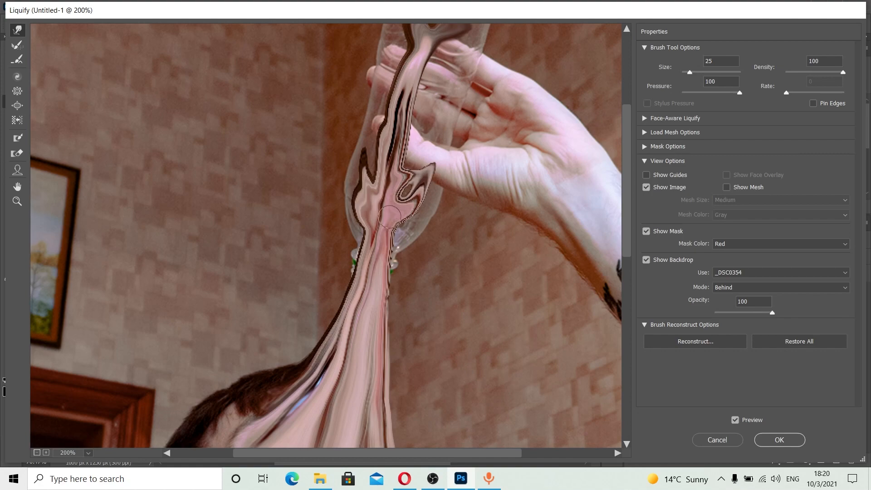
- Slim the right edge of the stretched face just below the bottle's neck at brush size 25, and apply the Liquify filter
key(ctrl+minus)
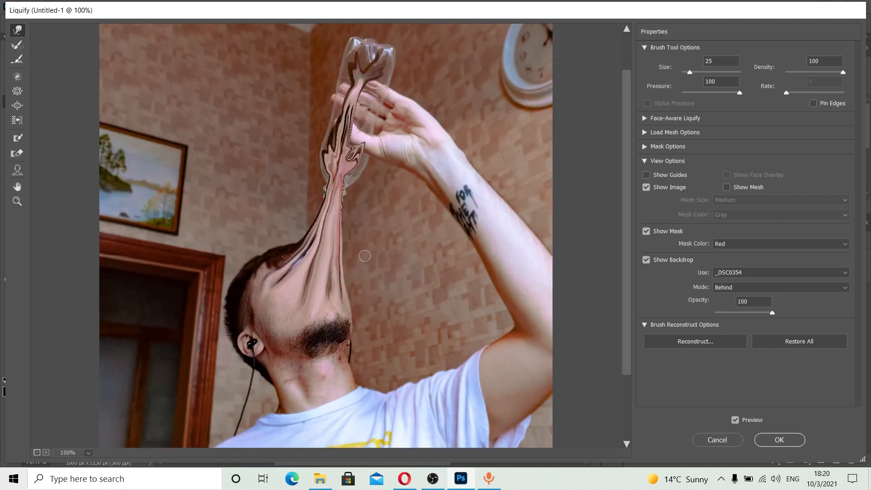
click(335, 211)
click(337, 208)
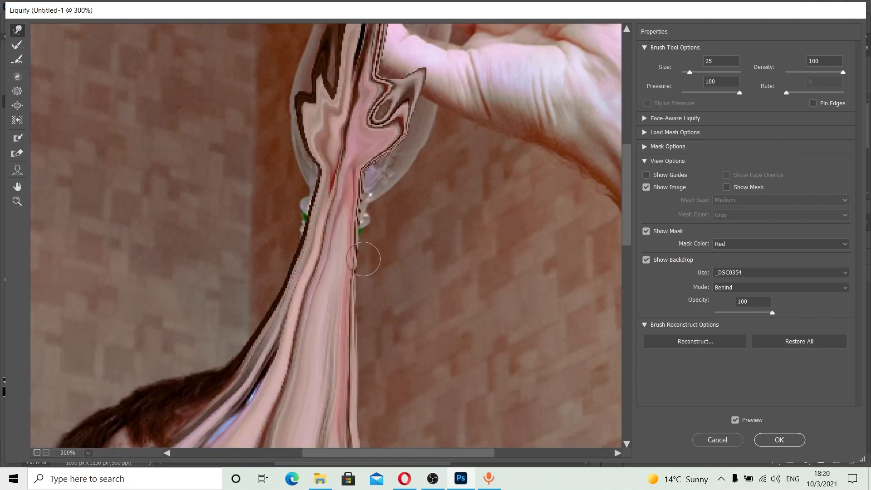
mouse_move(362, 259)
mouse_down()
mouse_move(358, 305)
mouse_move(367, 226)
mouse_move(351, 282)
mouse_move(356, 393)
mouse_up()
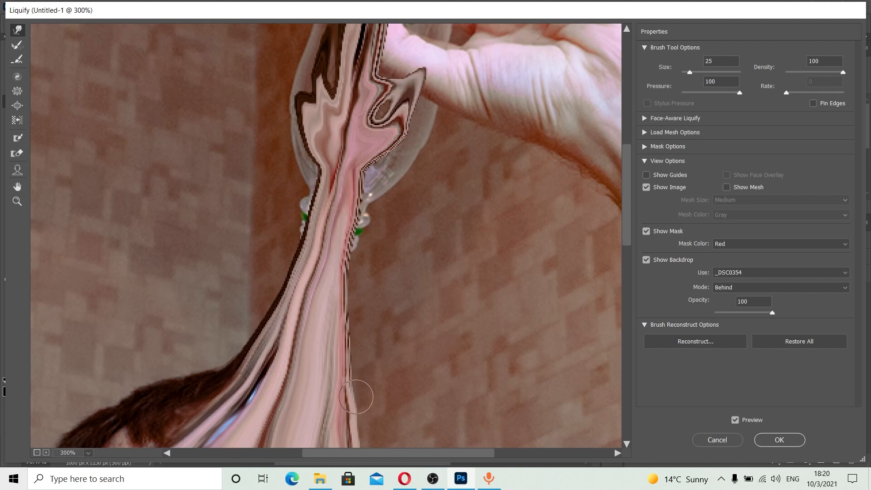
alt+click(334, 298)
alt+click(334, 298)
alt+click(334, 298)
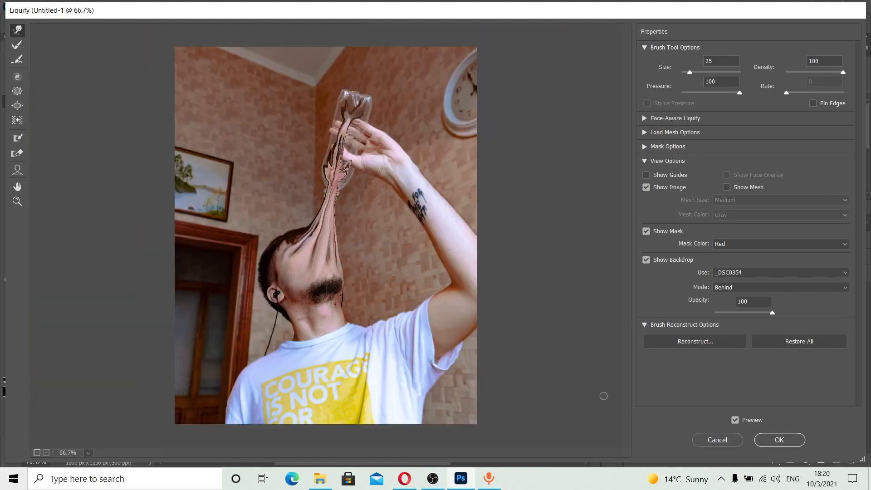
click(758, 437)
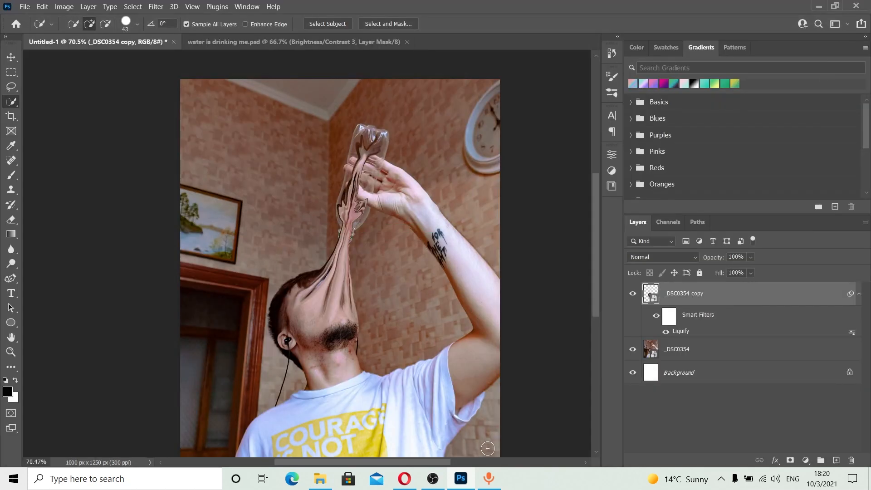
click(433, 479)
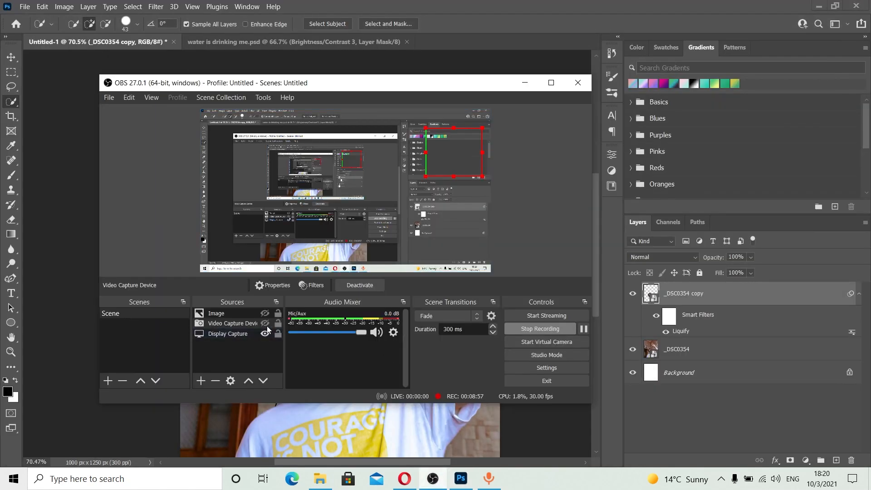
click(265, 322)
click(265, 314)
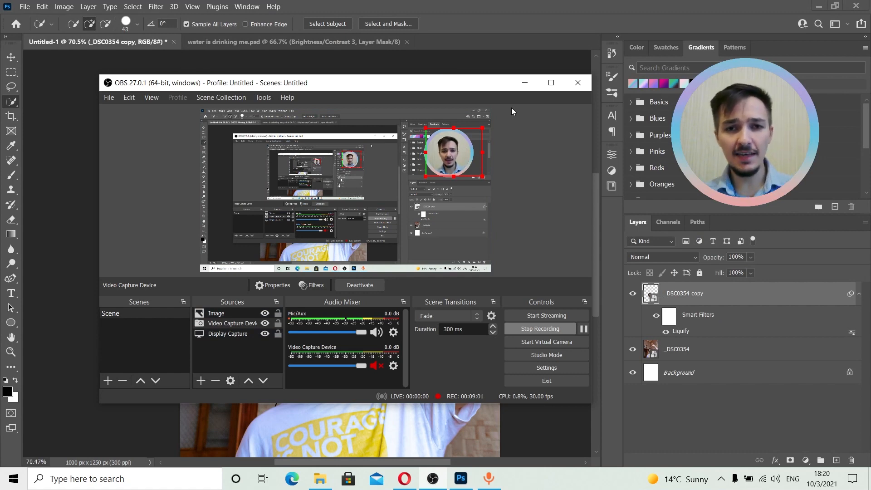
click(534, 11)
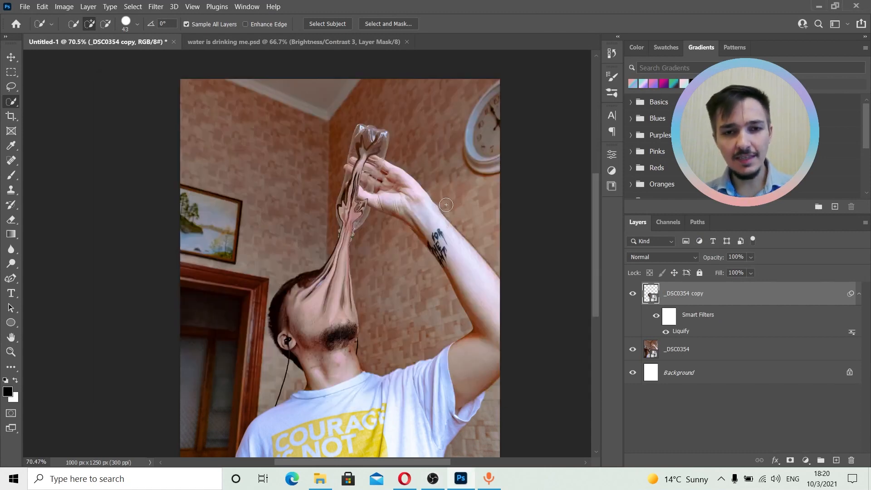
- Inspect the stretched face around the bottle up close and add a layer mask to the _DSC0354 copy layer
ctrl+click(352, 266)
drag(327, 259, 331, 259)
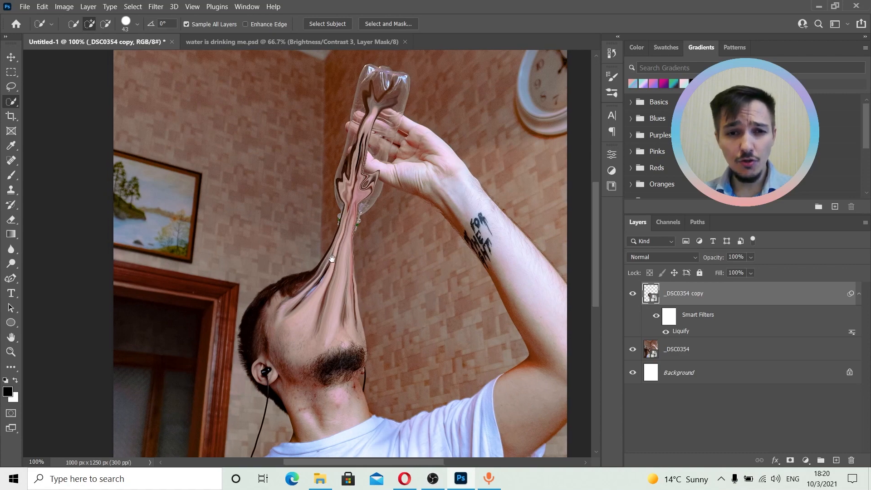
ctrl+click(352, 213)
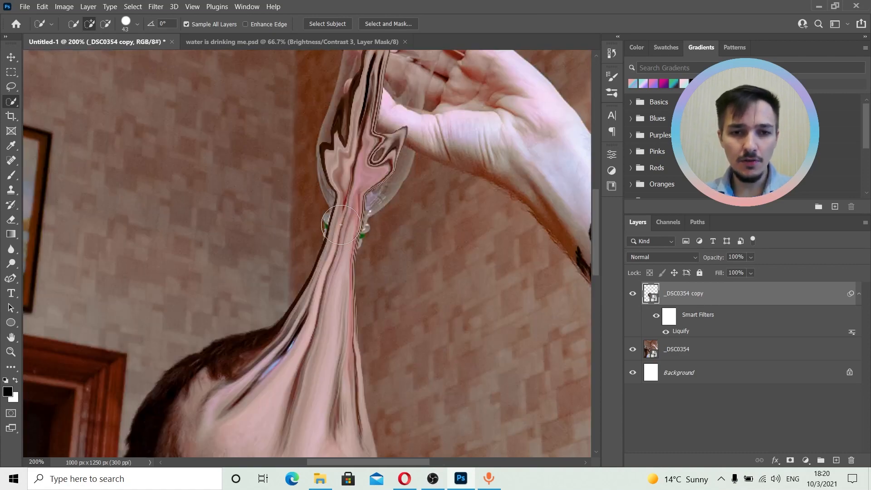
drag(378, 156, 368, 261)
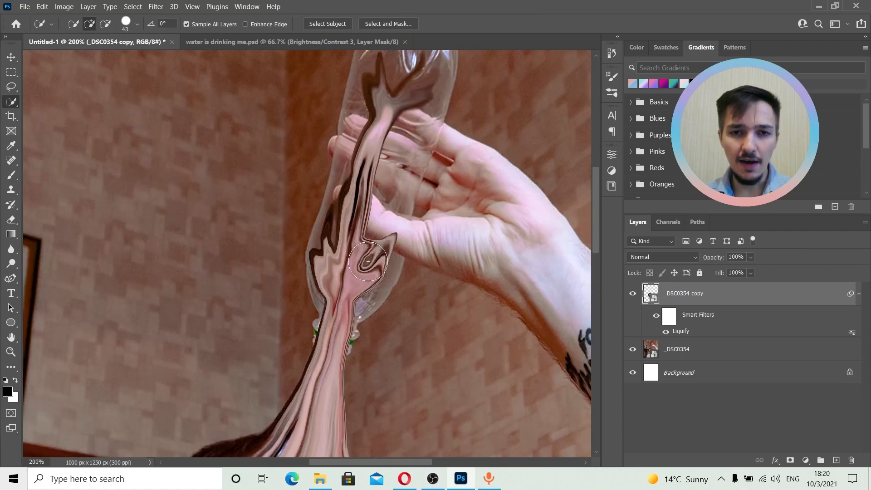
ctrl+alt+click(352, 296)
drag(352, 296, 363, 241)
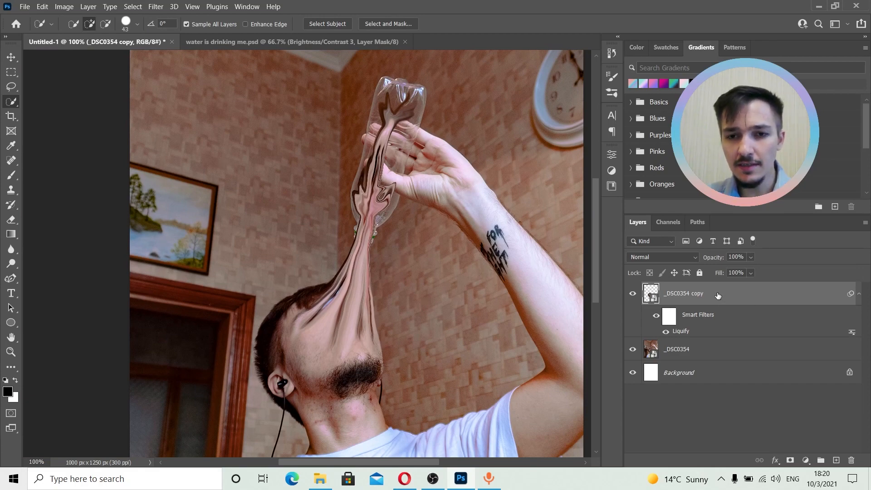
click(789, 461)
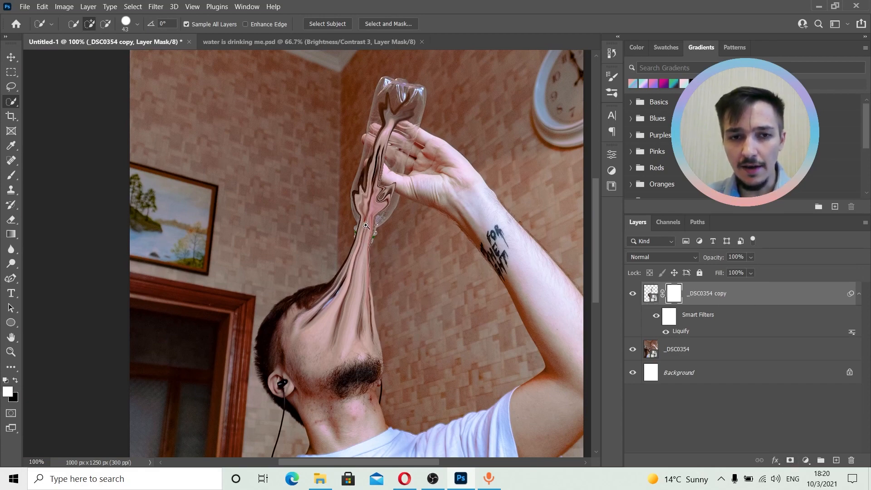
- Set up the Brush tool with black as the foreground colour and 0% smoothing for masking at the bottle's neck
drag(365, 225, 404, 234)
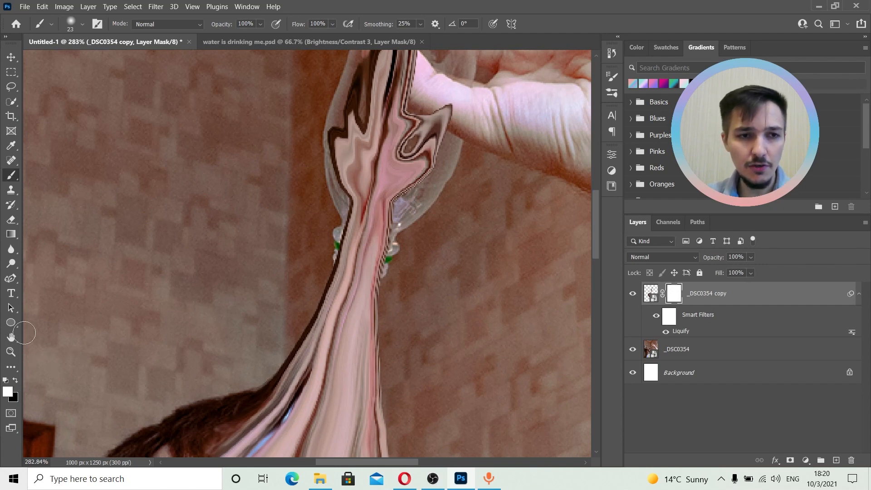
right_click(11, 177)
click(46, 183)
right_click(12, 178)
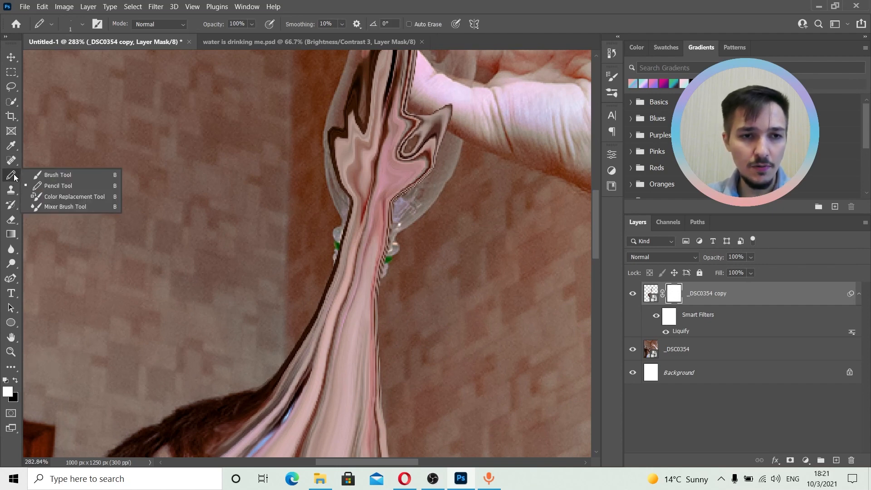
click(42, 176)
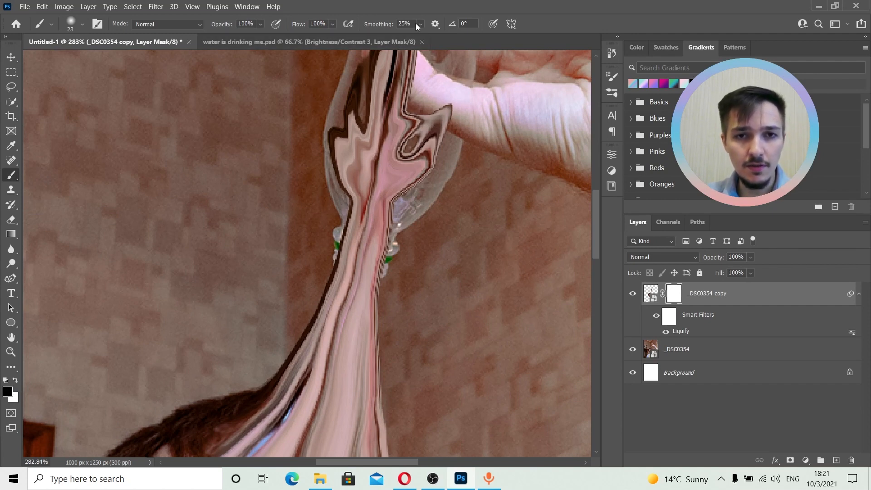
mouse_move(417, 24)
mouse_down()
mouse_move(419, 37)
mouse_move(407, 35)
mouse_up()
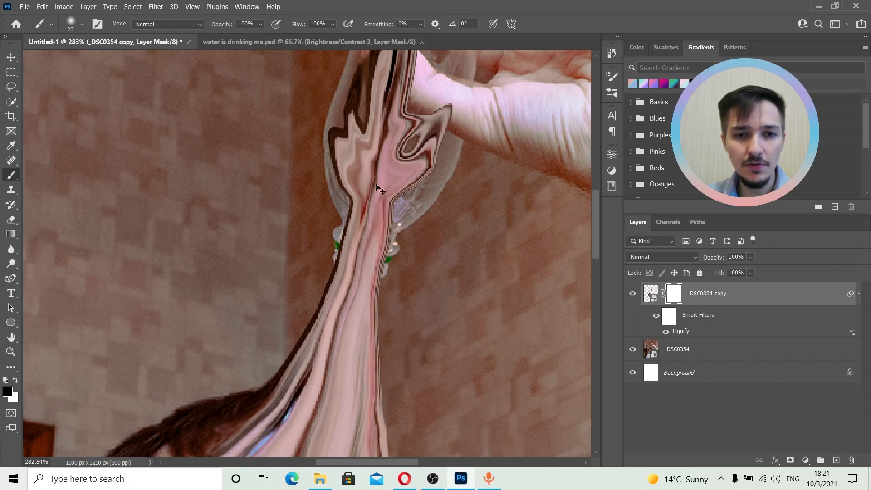
scroll(362, 186, up, 2)
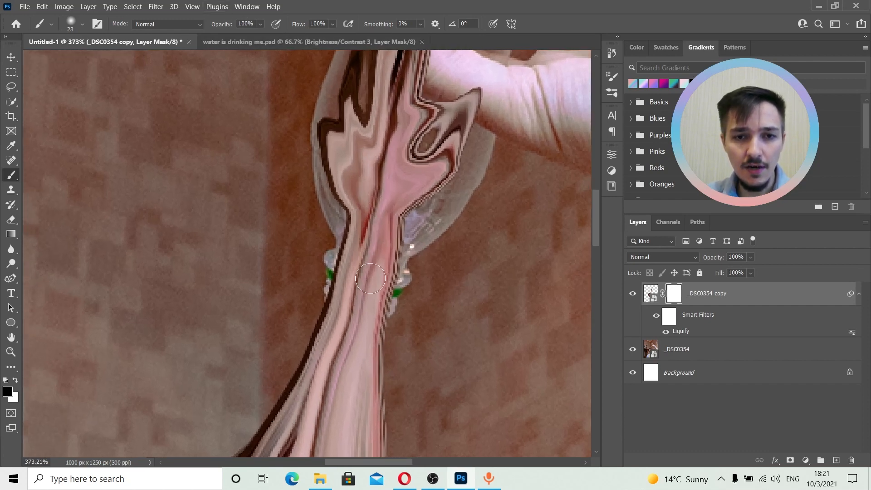
- Try to reveal the bottle's neck and green ring by painting black at 100% opacity on the _DSC0354 copy layer's mask
mouse_move(369, 269)
mouse_down()
mouse_move(365, 291)
mouse_move(349, 275)
mouse_move(368, 282)
mouse_move(358, 273)
mouse_up()
click(82, 28)
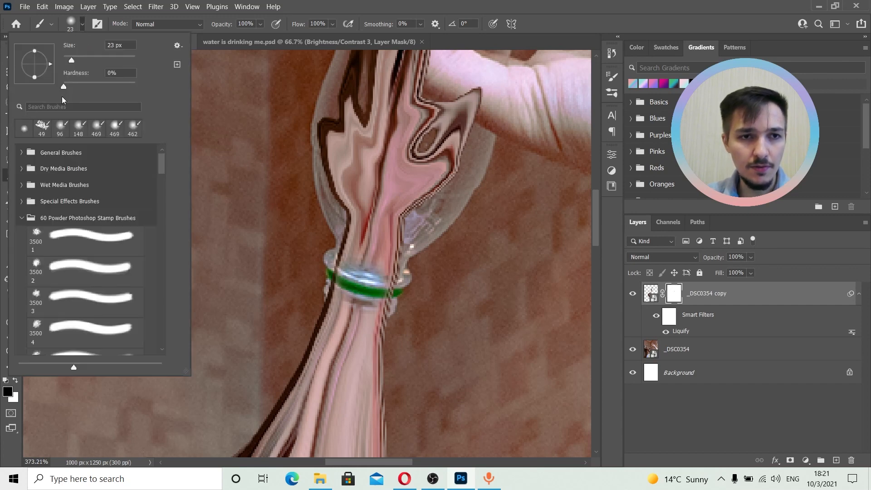
drag(105, 86, 101, 86)
click(338, 12)
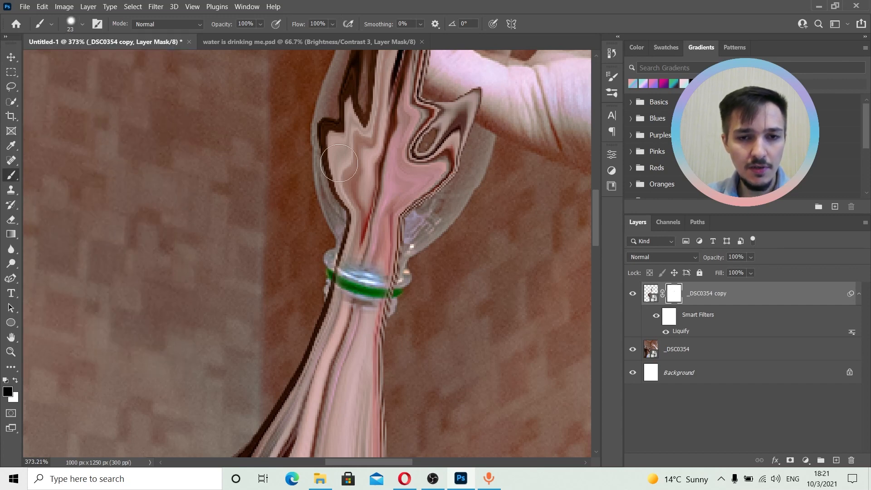
drag(375, 271, 357, 271)
alt+right_click(381, 275)
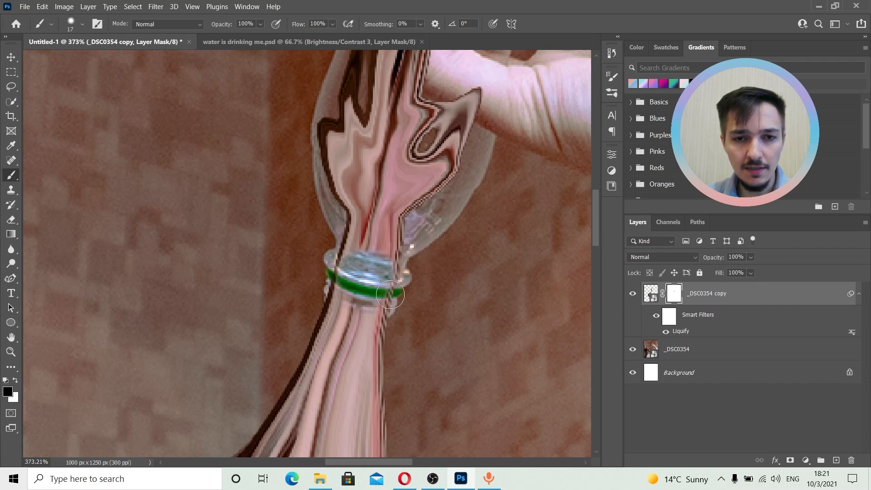
mouse_move(391, 298)
mouse_down()
mouse_move(382, 303)
mouse_move(335, 286)
mouse_move(392, 303)
mouse_move(358, 297)
mouse_move(342, 260)
mouse_move(405, 272)
mouse_move(349, 263)
mouse_move(377, 268)
mouse_move(350, 249)
mouse_move(387, 255)
mouse_up()
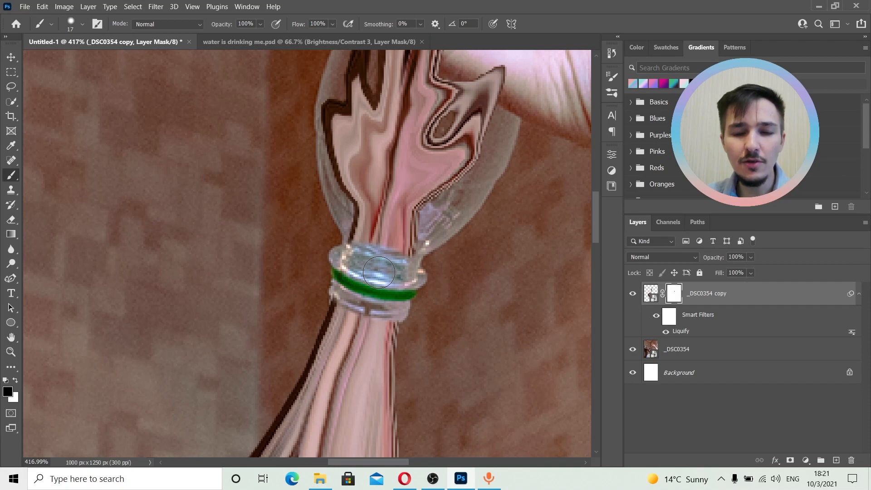
drag(379, 272, 361, 265)
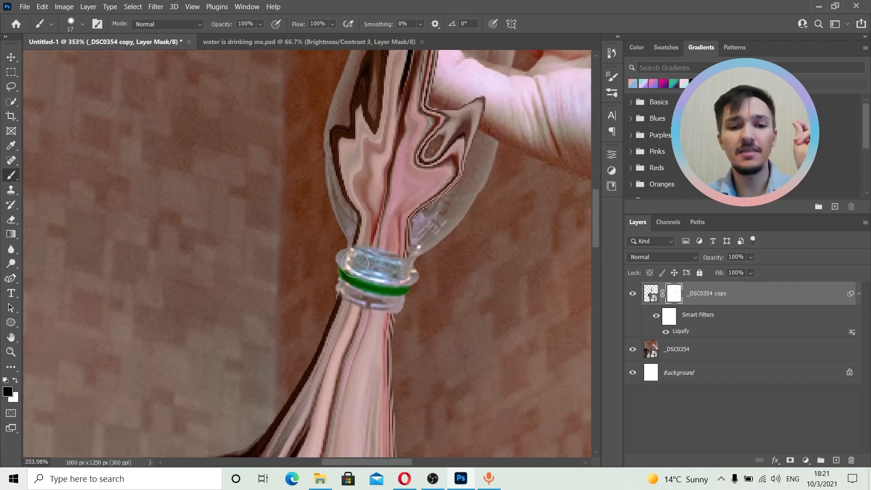
- Undo all the full-opacity mask strokes over the bottle's neck
key(ctrl+z)
key(ctrl+z)
key(ctrl+z)
key(ctrl+z)
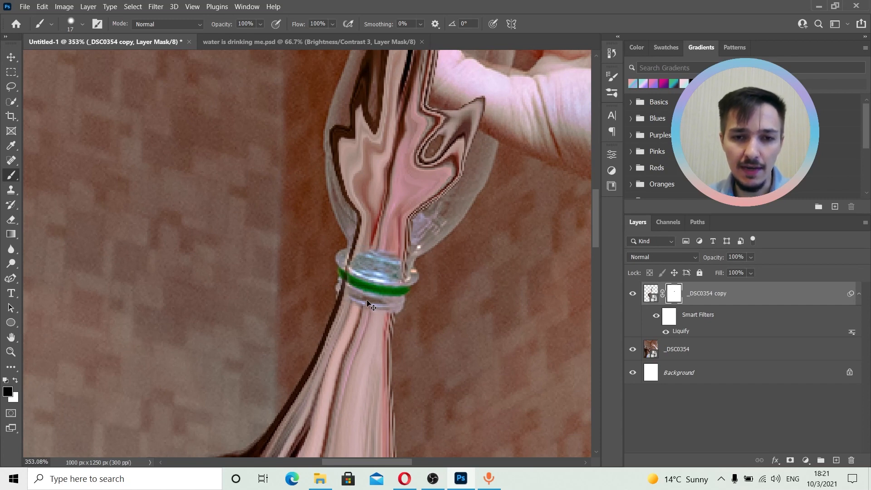
key(ctrl+z)
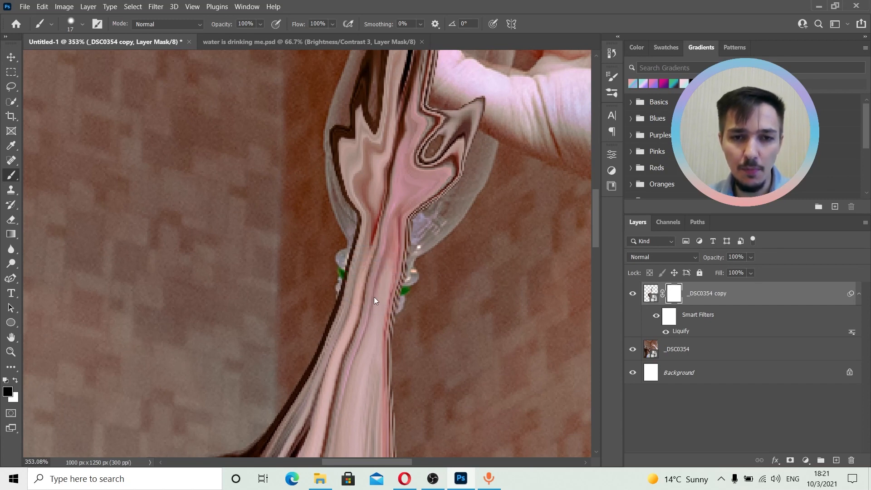
- Partly reveal the bottle's neck over the stretched face by painting the mask with a 22 px brush at 41% opacity
drag(373, 284, 378, 282)
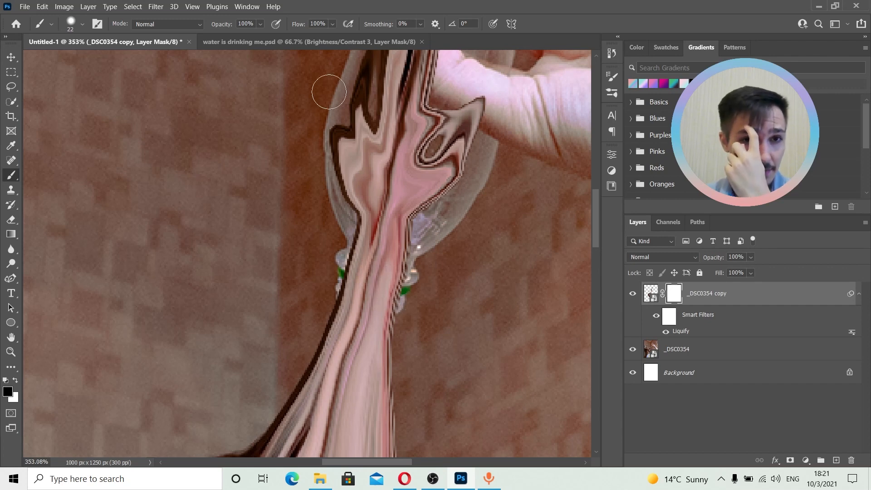
click(260, 25)
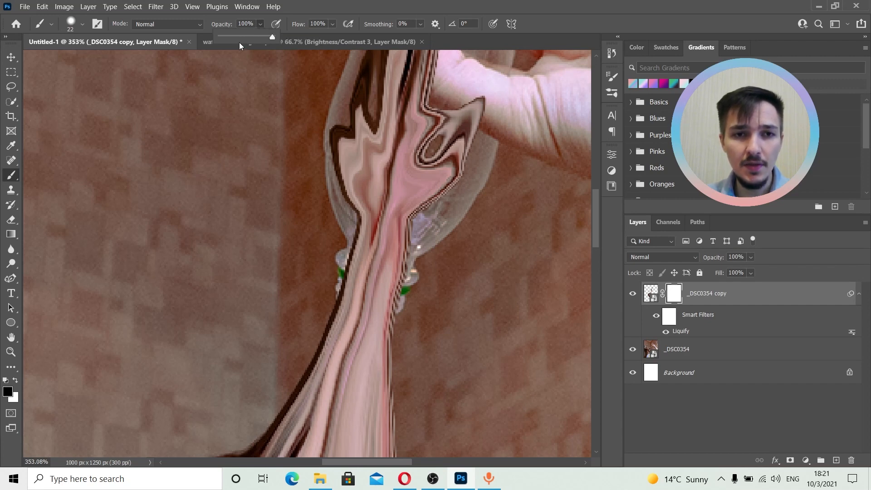
click(241, 36)
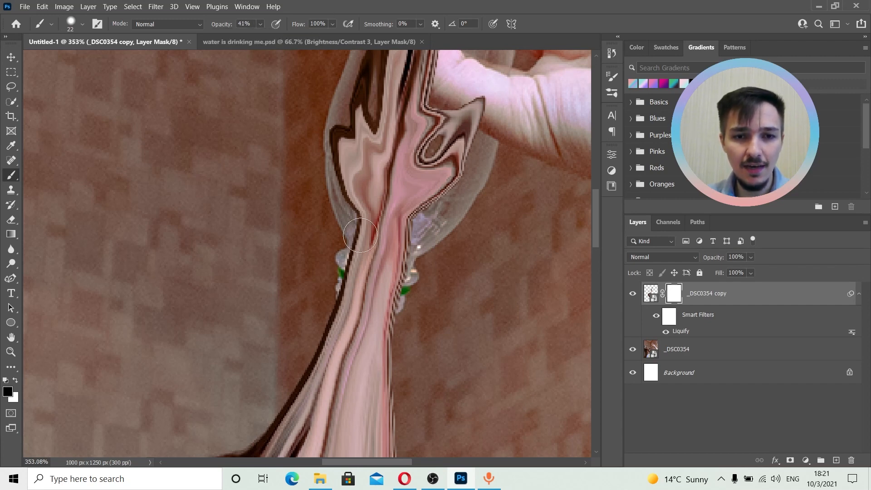
mouse_move(360, 235)
mouse_down()
mouse_move(354, 286)
mouse_move(399, 304)
mouse_move(378, 276)
mouse_move(357, 268)
mouse_move(388, 272)
mouse_move(414, 253)
mouse_move(398, 258)
mouse_move(359, 218)
mouse_move(377, 257)
mouse_move(359, 237)
mouse_move(330, 240)
mouse_up()
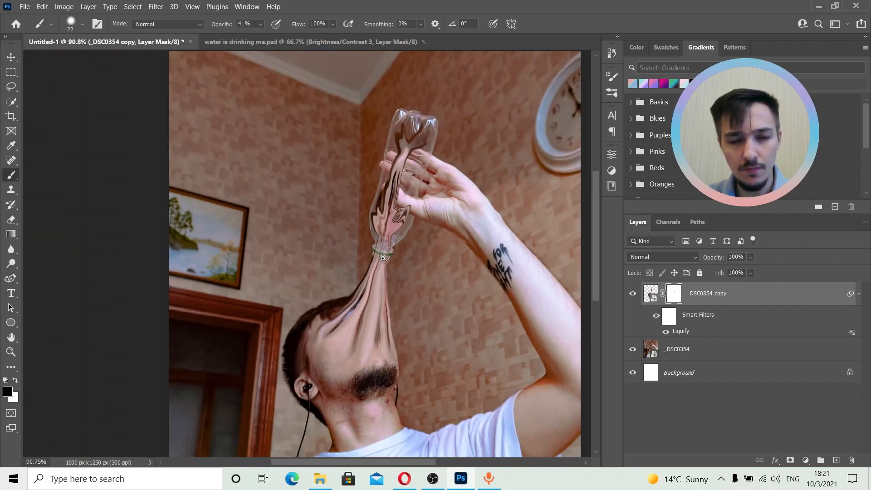
- Bring out the neck's green ring and lower rim on the mask with a 15 px brush at 19% hardness
mouse_move(383, 258)
mouse_down()
mouse_move(401, 265)
mouse_move(401, 252)
mouse_up()
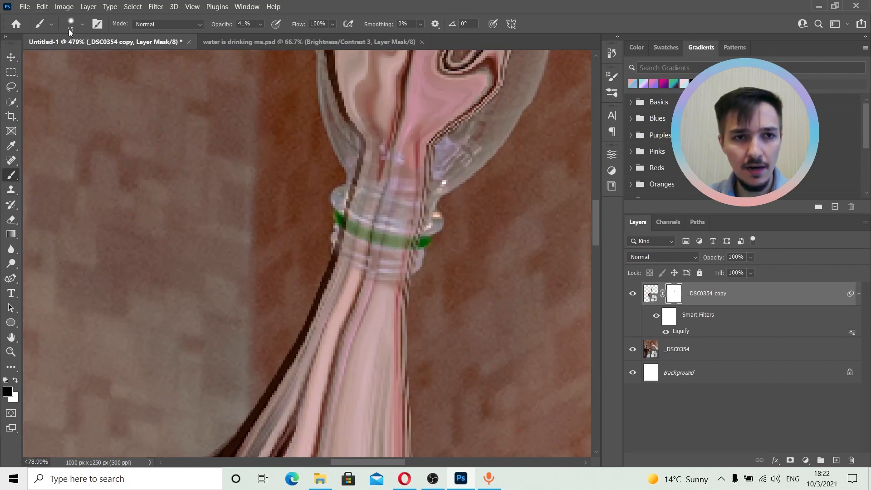
click(70, 25)
click(78, 86)
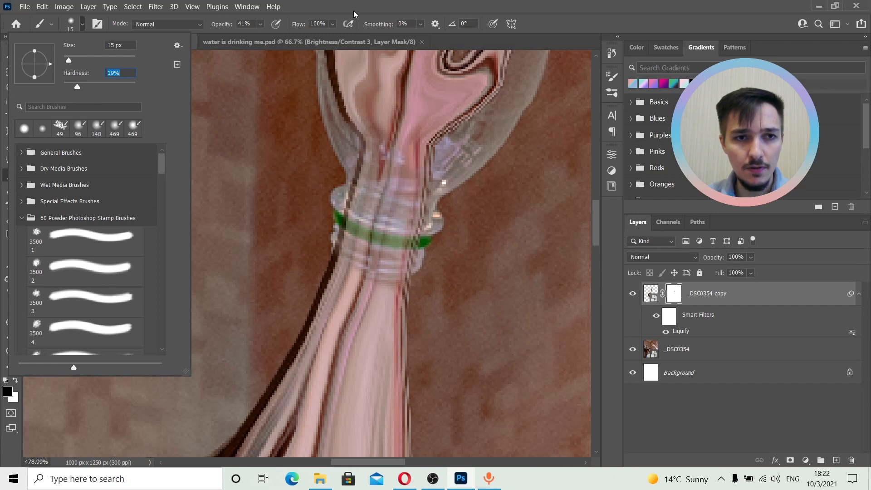
click(354, 13)
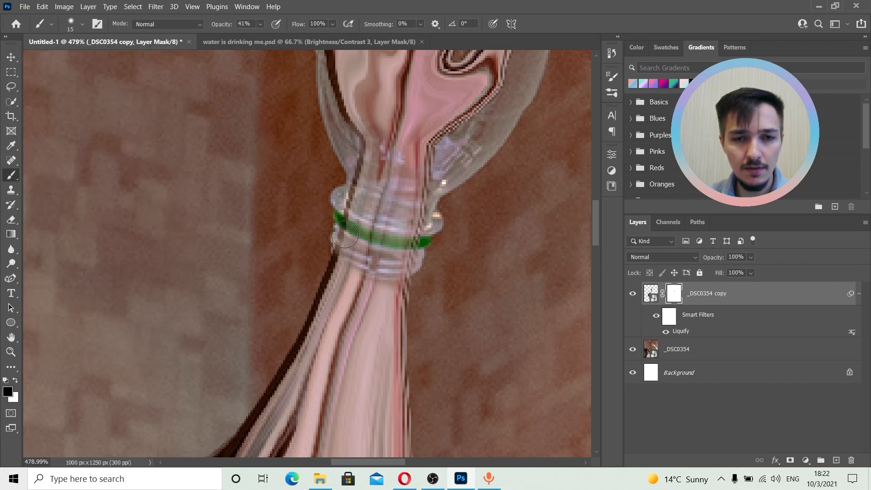
mouse_move(344, 235)
mouse_down()
mouse_move(407, 255)
mouse_move(343, 249)
mouse_up()
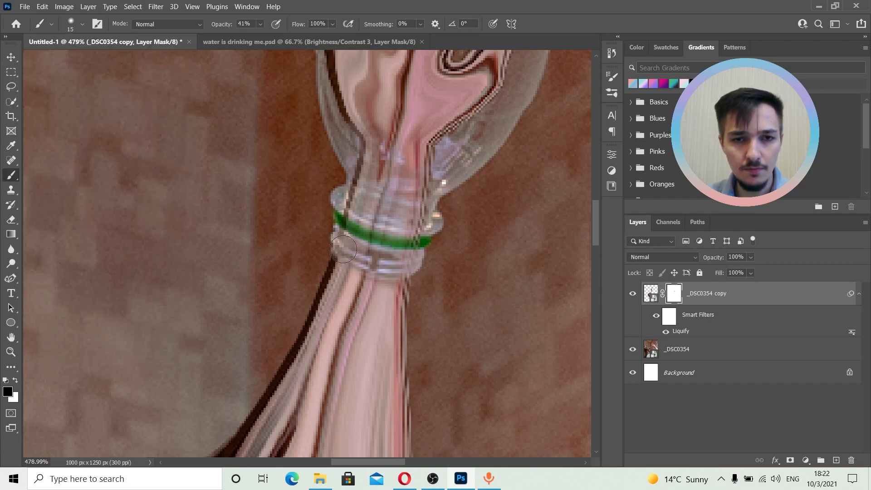
key(ctrl+0)
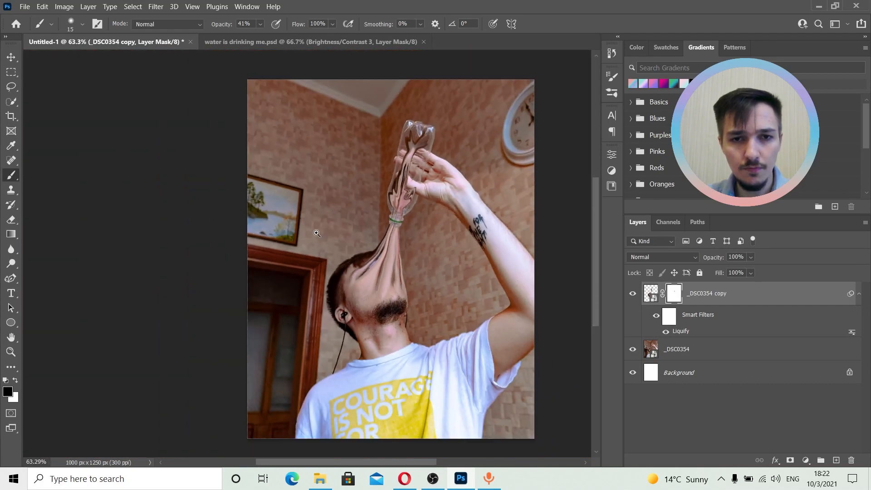
- Fade the strand in the bottle's lower part on the mask with a 30 px brush at 26% opacity
drag(402, 206, 433, 221)
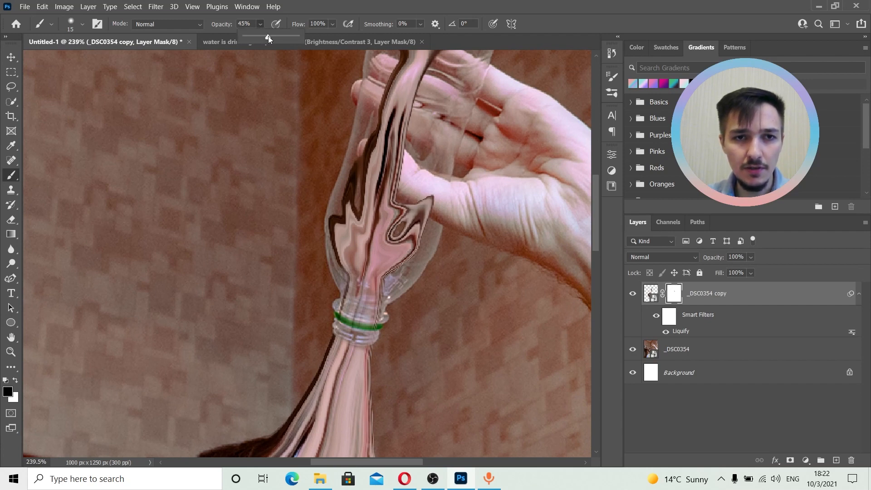
drag(268, 37, 269, 36)
drag(382, 271, 393, 271)
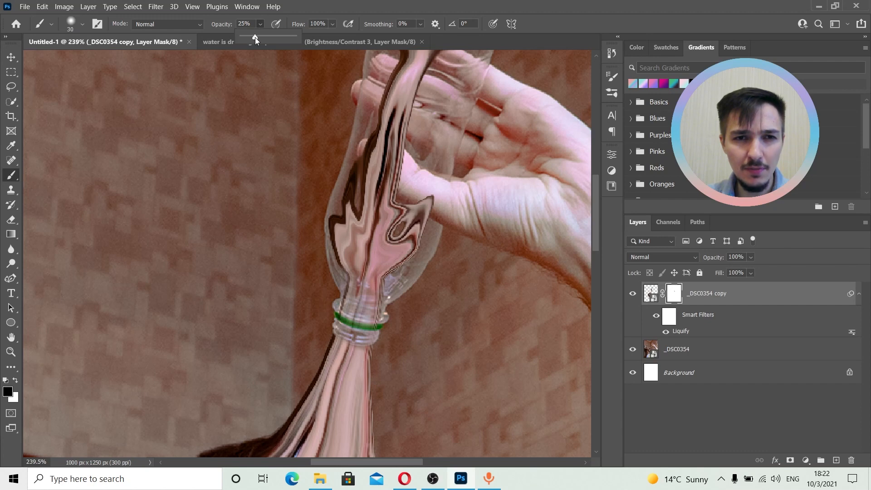
click(304, 9)
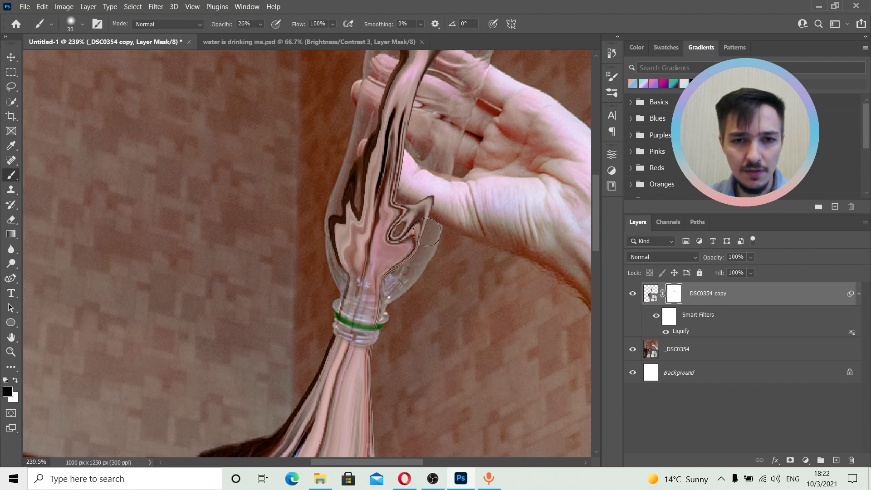
mouse_move(426, 232)
mouse_down()
mouse_move(367, 263)
mouse_move(347, 219)
mouse_move(347, 260)
mouse_move(352, 181)
mouse_move(373, 227)
mouse_move(351, 261)
mouse_move(361, 293)
mouse_move(418, 253)
mouse_move(419, 233)
mouse_move(391, 265)
mouse_move(334, 234)
mouse_move(343, 219)
mouse_move(349, 244)
mouse_move(353, 204)
mouse_move(352, 262)
mouse_up()
mouse_move(390, 240)
mouse_down()
mouse_move(349, 234)
mouse_move(439, 234)
mouse_up()
drag(330, 206, 320, 278)
mouse_move(414, 224)
mouse_down()
mouse_move(415, 249)
mouse_move(395, 273)
mouse_move(393, 258)
mouse_move(386, 292)
mouse_up()
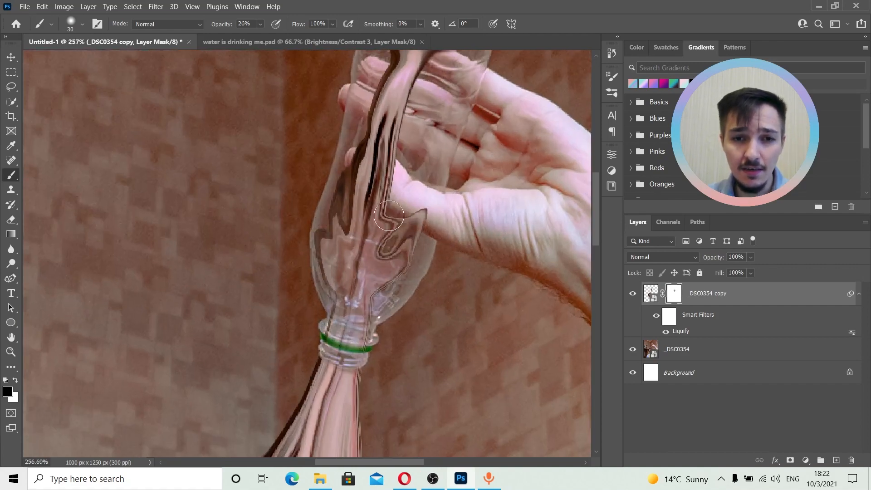
- Fade the middle of the strand and its forked tip near the bottle's base on the mask at 26% brush opacity
drag(384, 200, 390, 231)
mouse_move(352, 204)
mouse_down()
mouse_move(336, 207)
mouse_move(346, 211)
mouse_up()
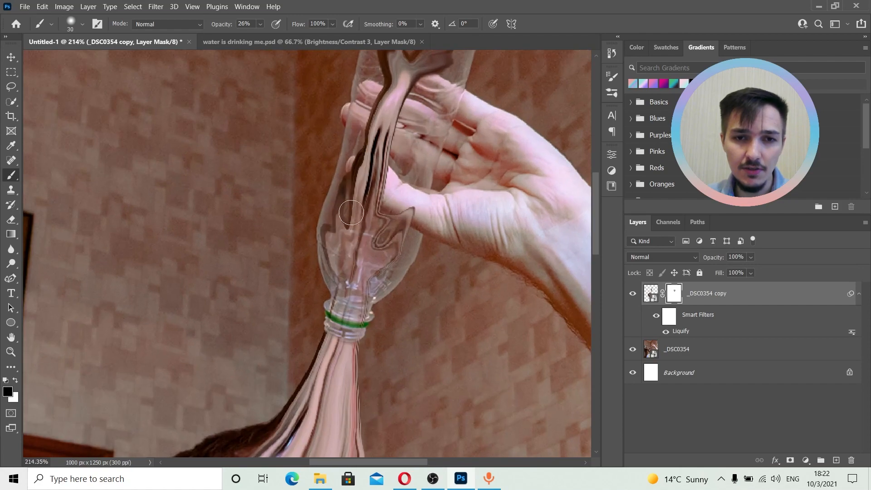
drag(408, 152, 363, 265)
drag(353, 156, 387, 158)
mouse_move(332, 178)
mouse_down()
mouse_move(312, 204)
mouse_move(360, 233)
mouse_move(431, 175)
mouse_move(472, 198)
mouse_move(401, 230)
mouse_up()
drag(408, 271, 379, 267)
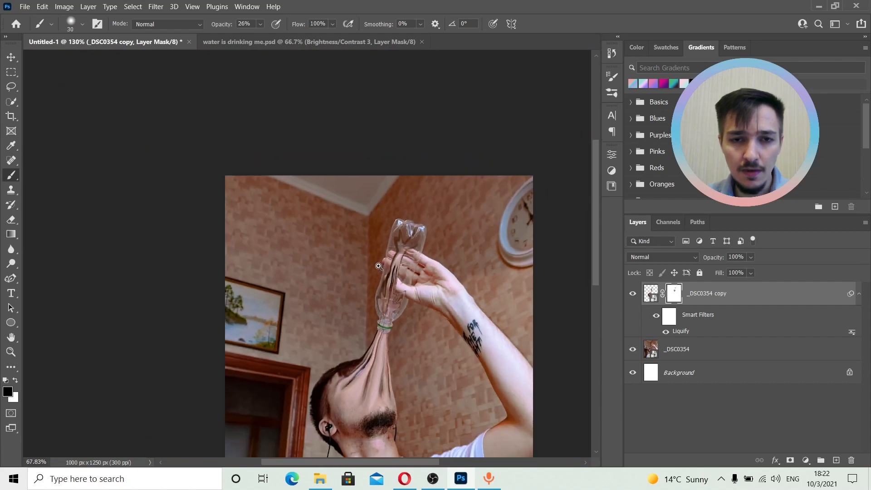
drag(422, 303, 393, 271)
drag(350, 238, 400, 253)
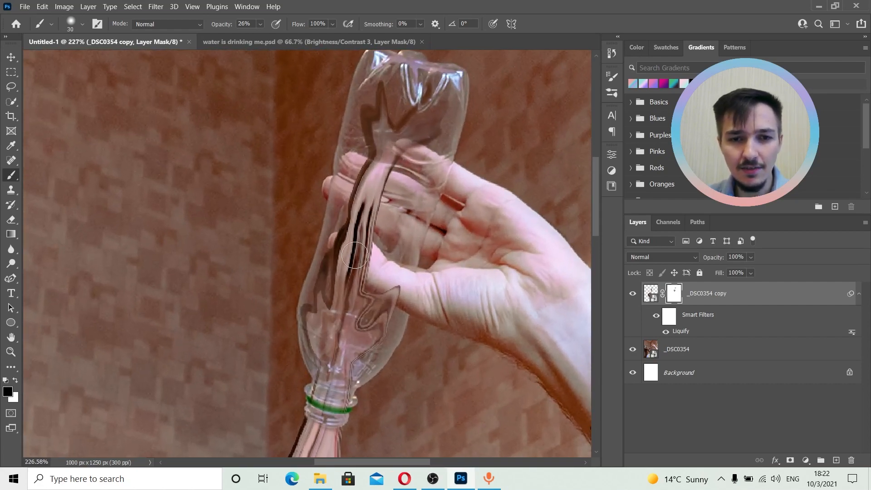
- Set the brush to 100% opacity, 46% hardness and 16 px for masking around the thumb behind the bottle
drag(349, 272, 397, 272)
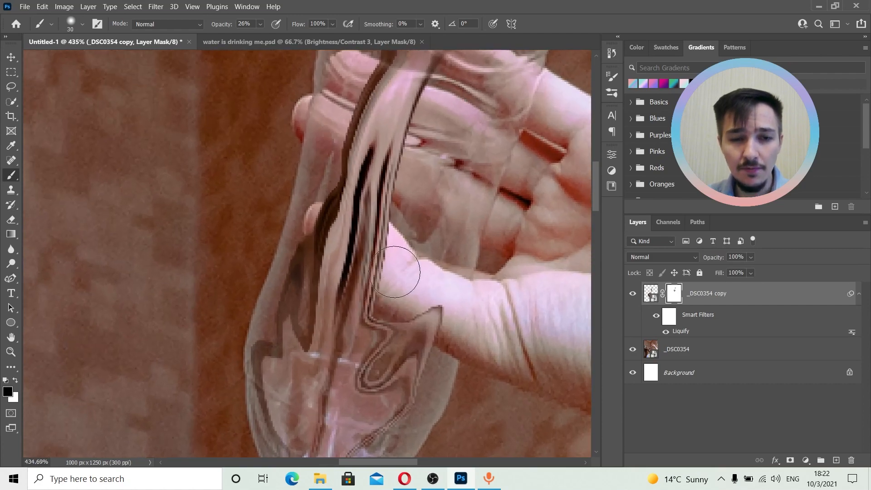
click(261, 24)
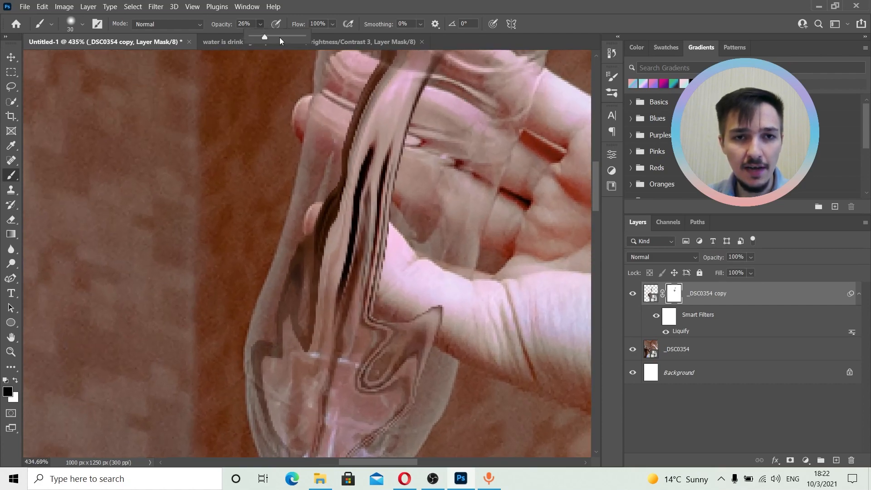
click(336, 10)
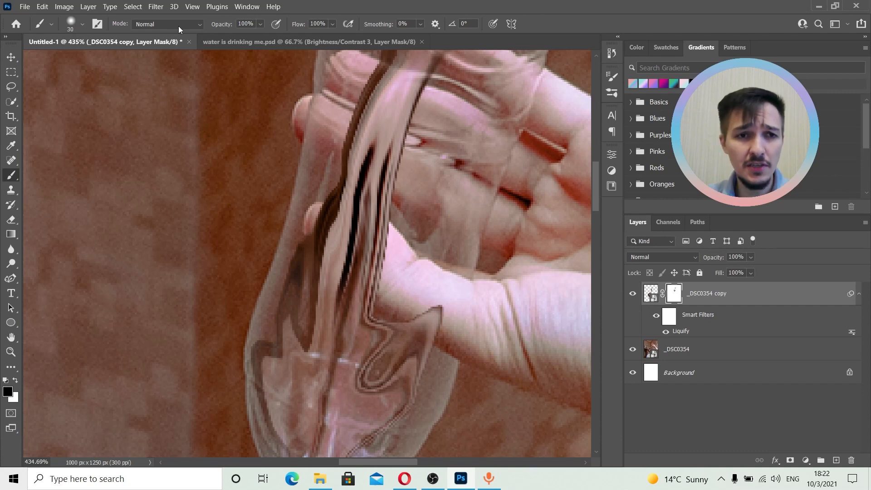
click(82, 24)
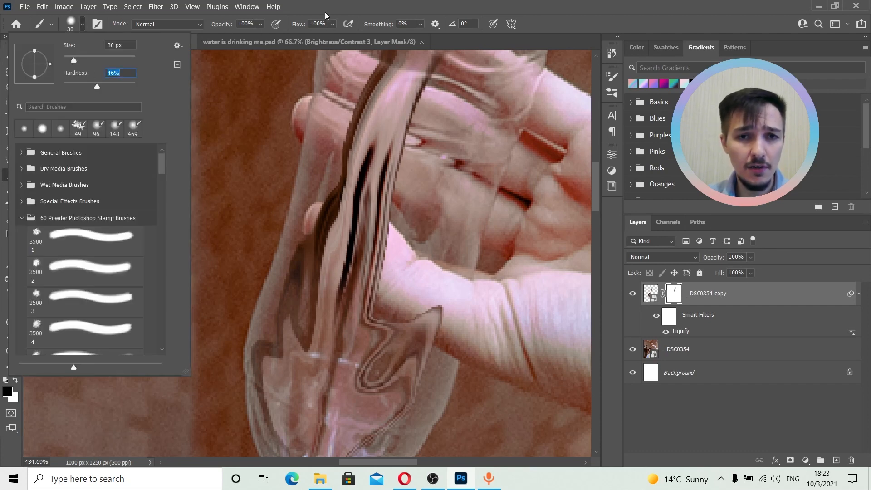
key(Return)
alt+right_click(384, 266)
alt+right_click(392, 262)
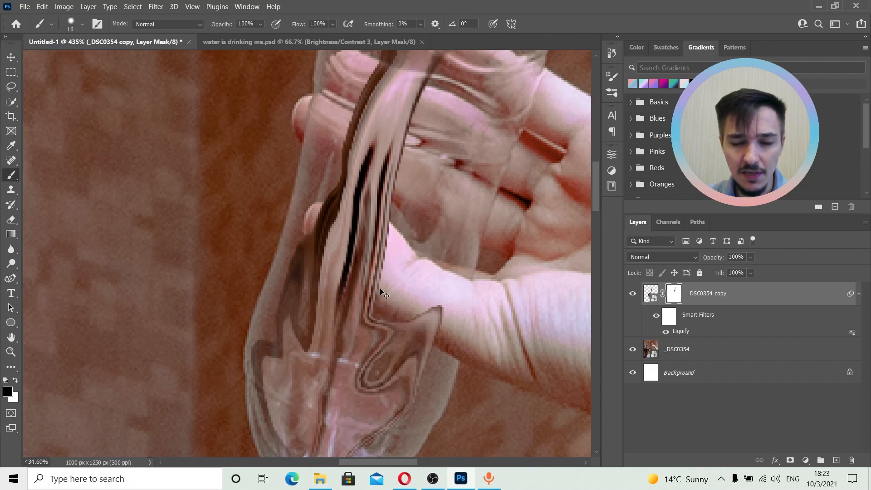
mouse_move(367, 253)
mouse_down()
mouse_move(395, 253)
mouse_move(374, 254)
mouse_up()
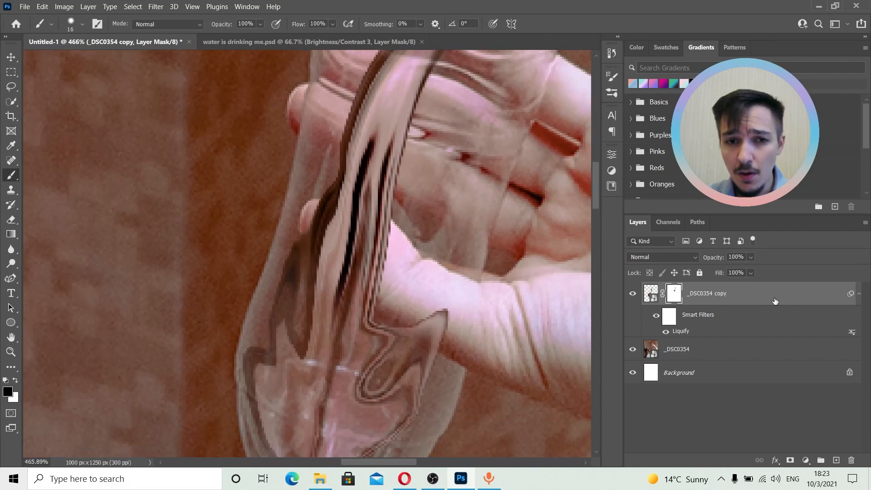
- Lower the opacity of the _DSC0354 copy layer to 54% so the thumb shows through
key(ctrl+2)
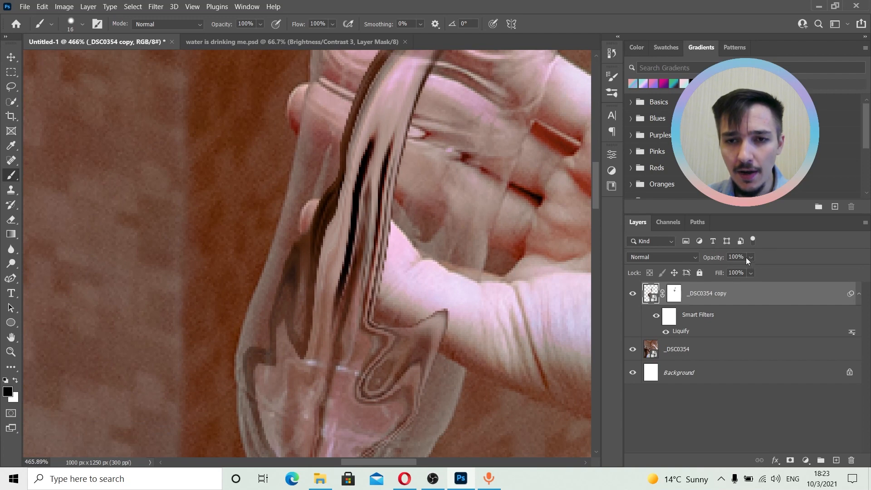
click(750, 257)
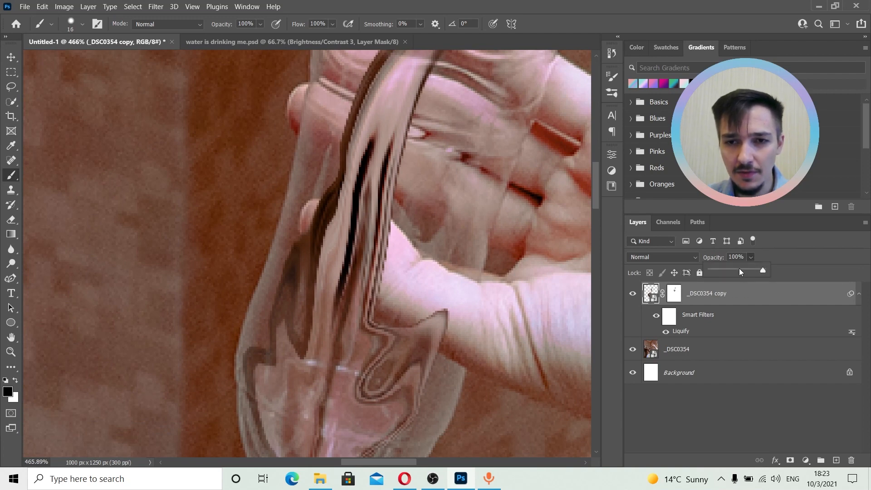
click(738, 270)
click(755, 294)
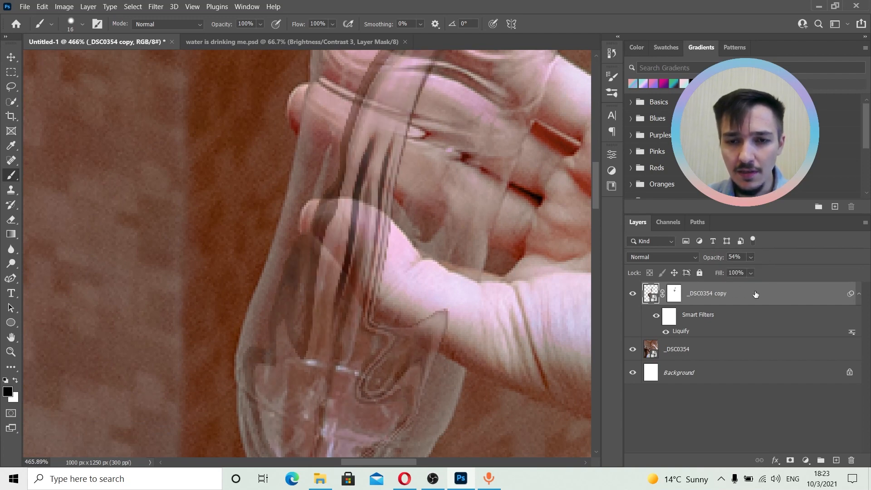
- Mask the strand off the thumb on the _DSC0354 copy layer's mask with a 7 px black brush along the thumb's edges
click(692, 354)
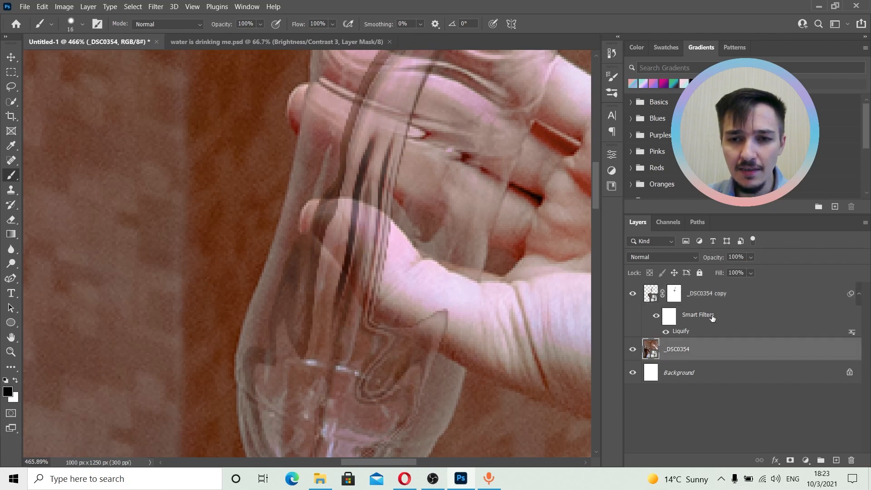
click(712, 303)
mouse_move(401, 239)
mouse_down()
mouse_move(407, 251)
mouse_move(369, 253)
mouse_move(375, 257)
mouse_move(356, 222)
mouse_up()
click(675, 294)
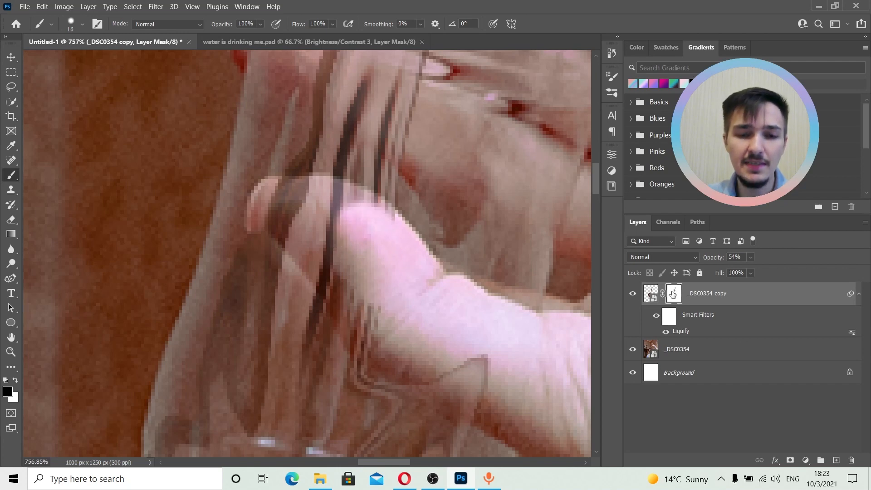
mouse_move(385, 311)
mouse_down()
mouse_move(367, 295)
mouse_move(351, 218)
mouse_move(371, 229)
mouse_move(348, 225)
mouse_move(353, 201)
mouse_move(323, 188)
mouse_move(282, 192)
mouse_move(300, 191)
mouse_move(282, 193)
mouse_move(262, 214)
mouse_move(297, 225)
mouse_move(295, 240)
mouse_move(294, 233)
mouse_move(328, 279)
mouse_up()
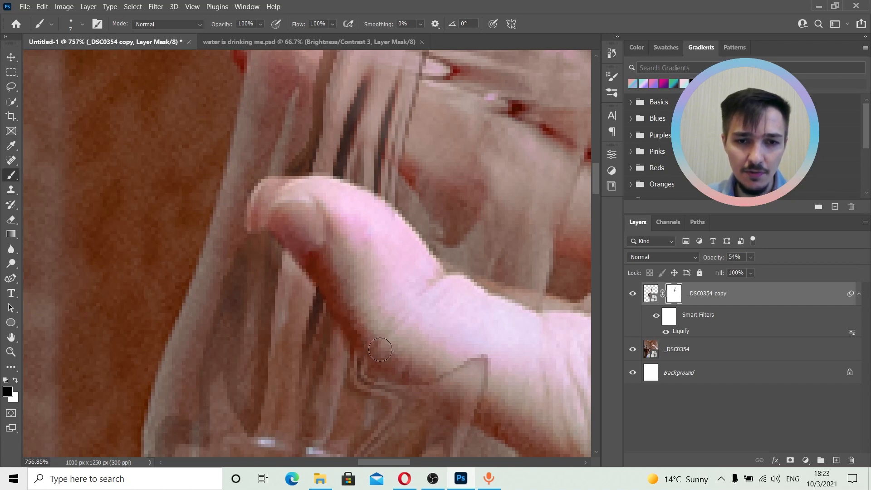
drag(457, 346, 371, 216)
mouse_move(384, 290)
mouse_down()
mouse_move(334, 246)
mouse_move(343, 252)
mouse_move(369, 227)
mouse_up()
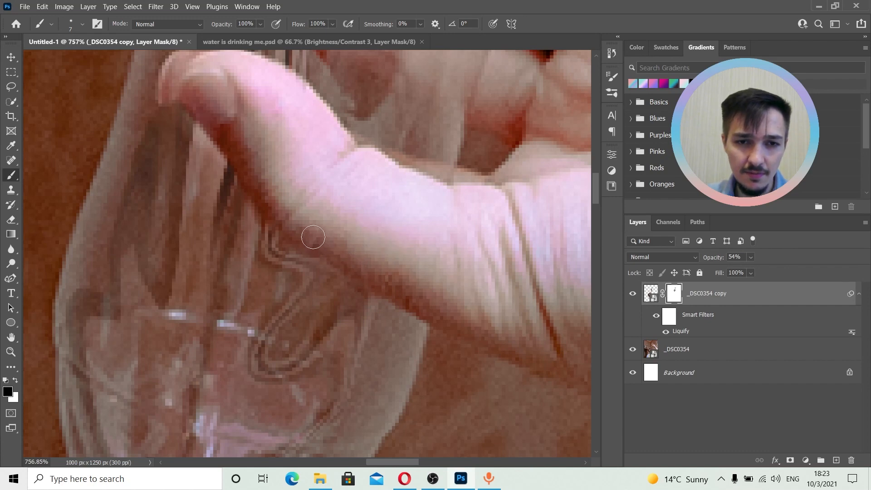
drag(304, 175, 385, 262)
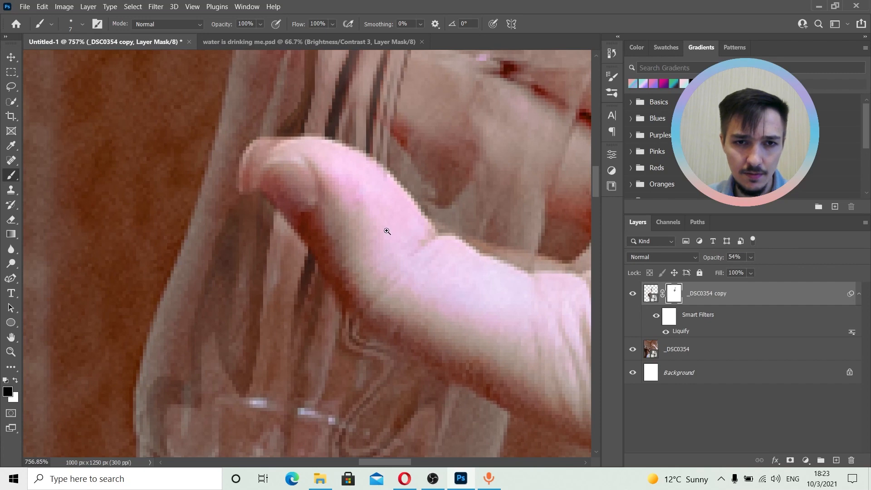
drag(387, 230, 328, 222)
drag(380, 239, 376, 239)
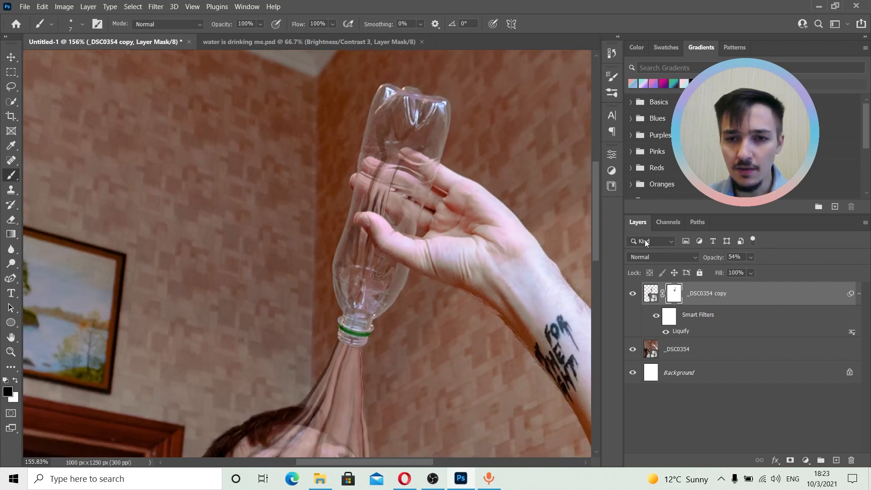
- Restore the _DSC0354 copy layer's opacity to 100%, deselect it and check the thumb against the whole picture
drag(750, 257, 828, 284)
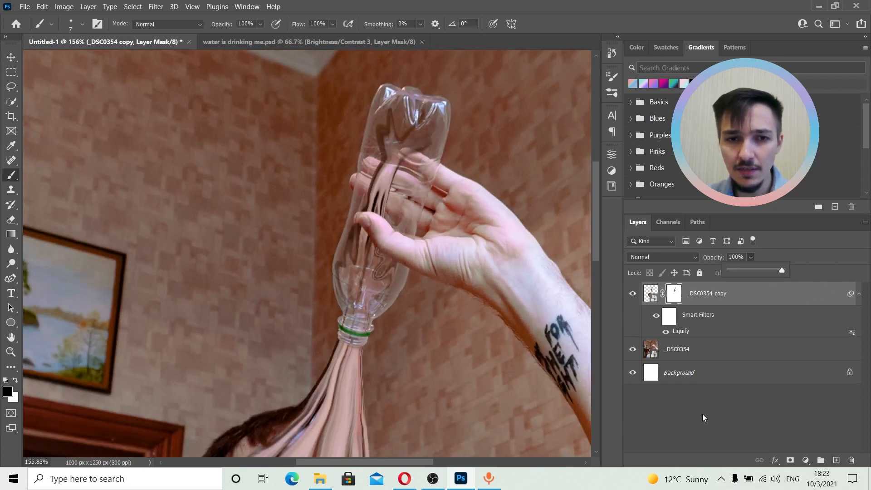
click(689, 402)
drag(422, 222, 408, 236)
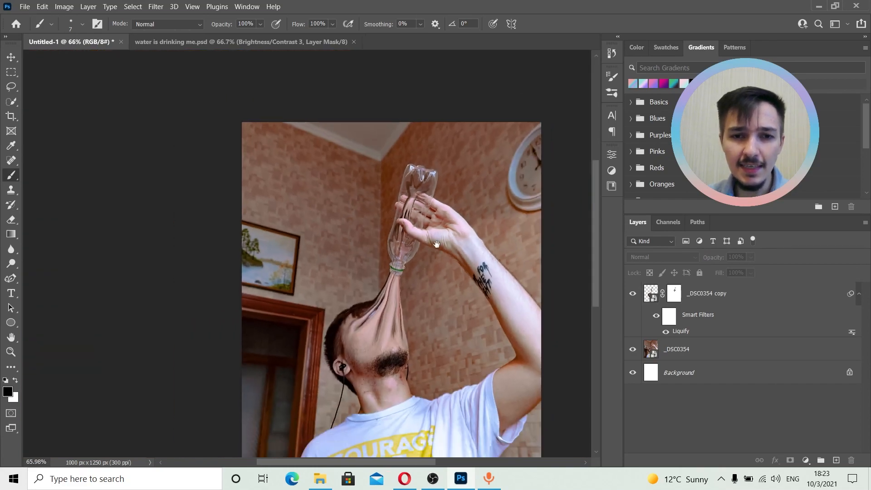
drag(416, 203, 414, 212)
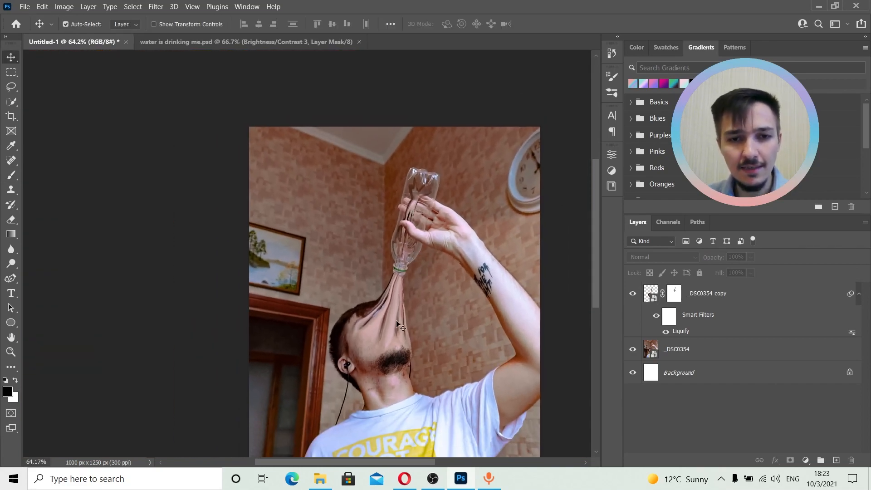
drag(409, 247, 419, 244)
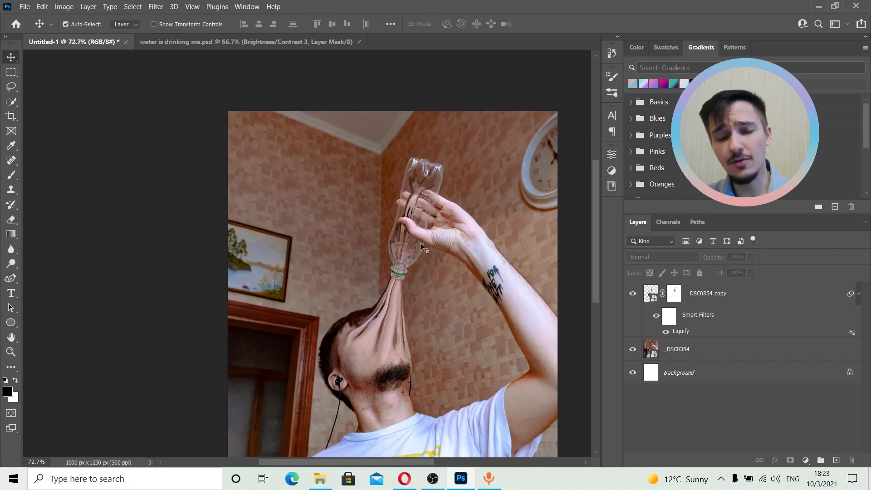
drag(416, 256, 434, 250)
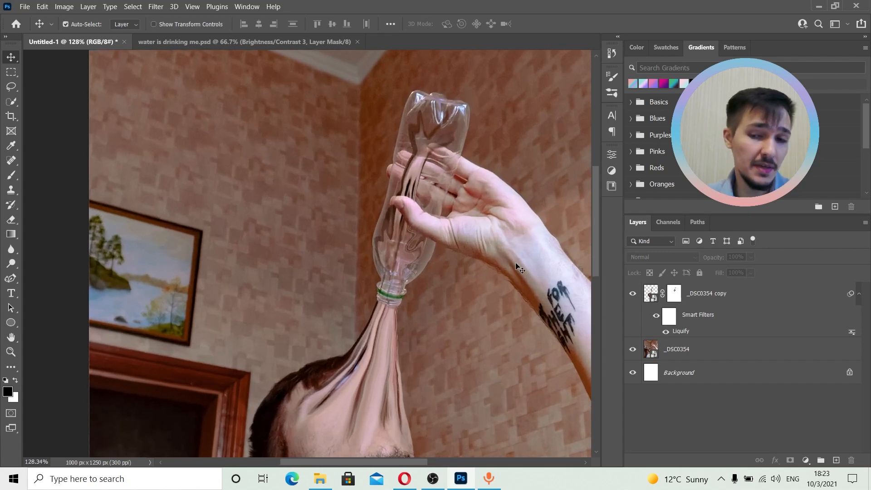
- Target the _DSC0354 copy layer's mask and set a white 33 px brush at 13% opacity for the bottle area
click(676, 295)
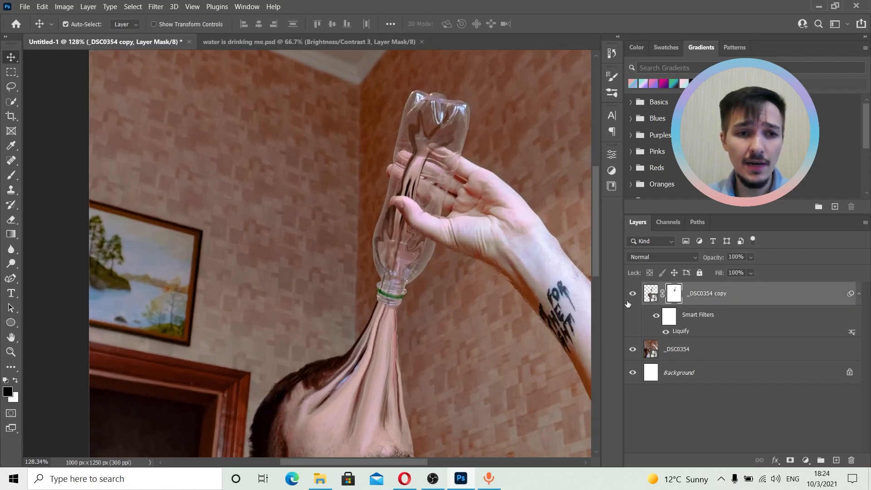
click(16, 178)
click(58, 175)
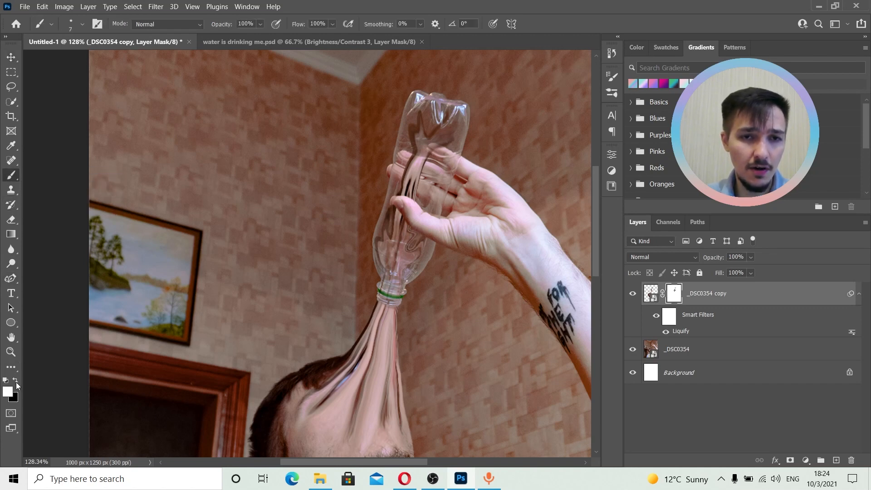
click(259, 24)
drag(273, 37, 227, 36)
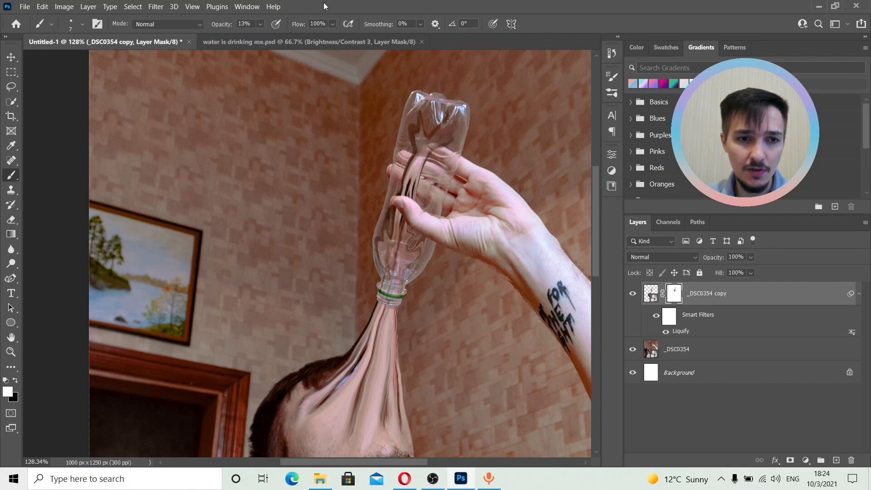
scroll(402, 227, up, 5)
drag(415, 262, 439, 267)
drag(401, 294, 400, 250)
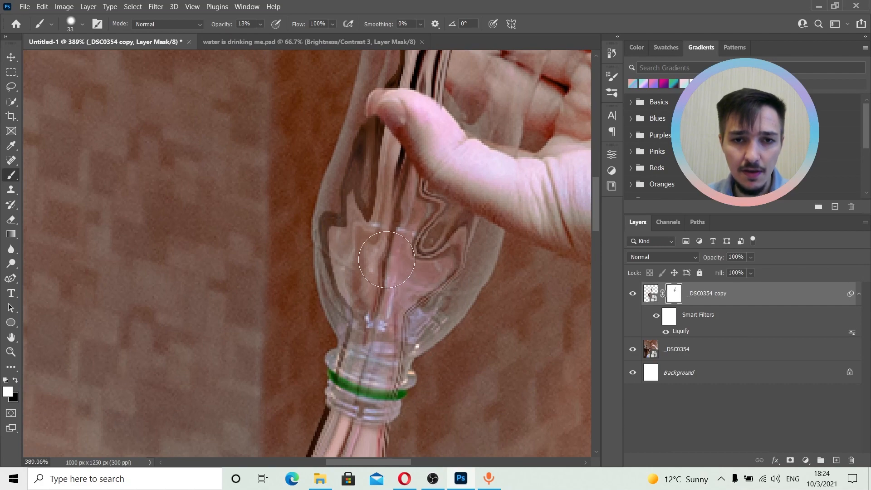
scroll(367, 210, down, 6)
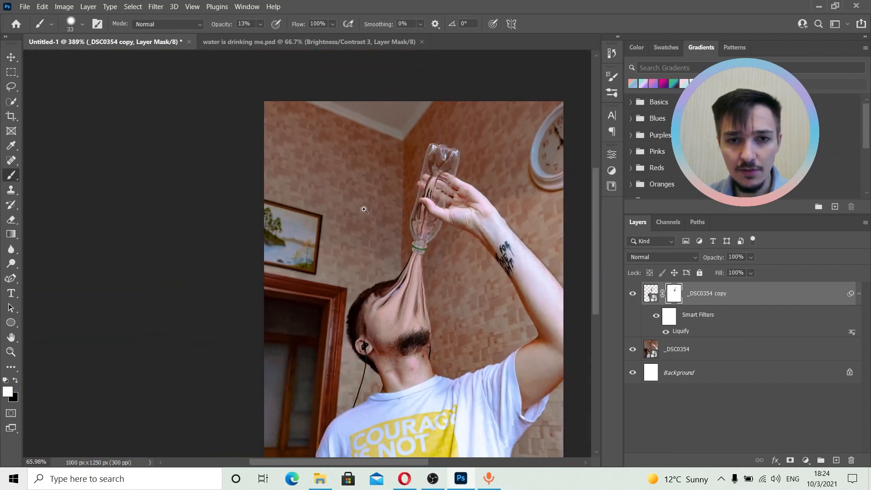
scroll(426, 222, up, 6)
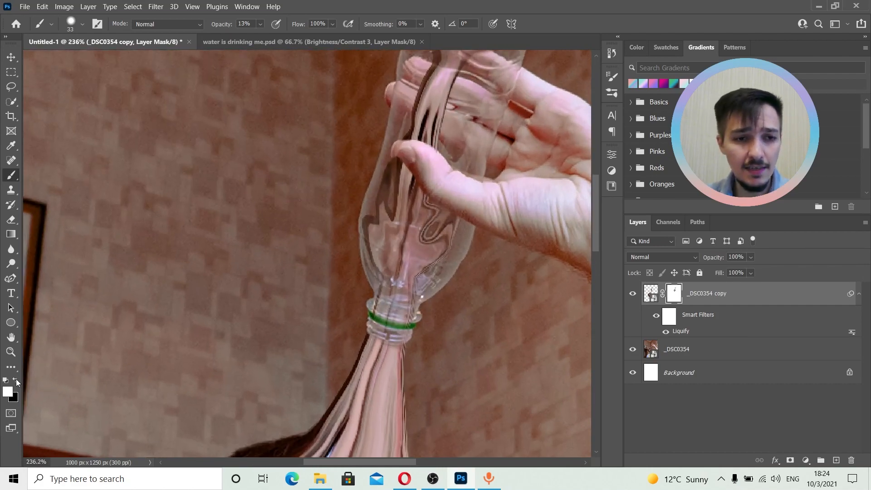
- Fade the strand inside the bottle and behind the fingers on the mask with black at 13% brush opacity
alt+right_click(412, 231)
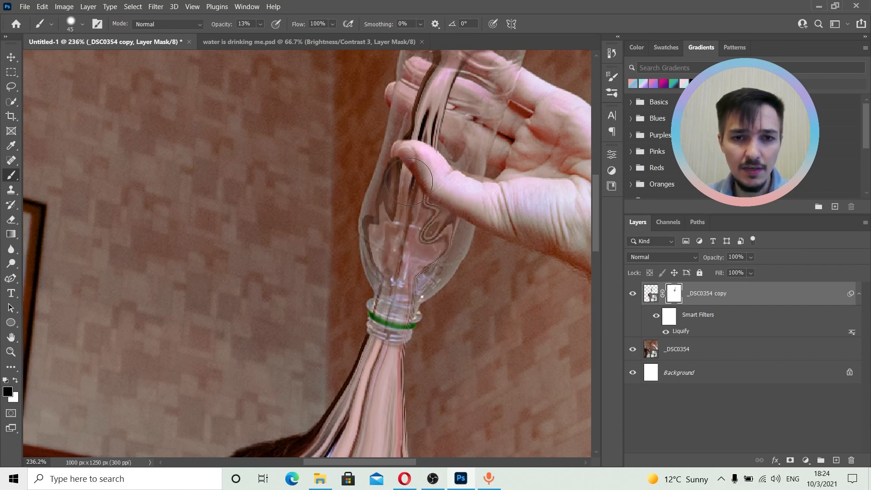
drag(433, 190, 378, 313)
mouse_move(404, 209)
mouse_down()
mouse_move(357, 198)
mouse_move(426, 213)
mouse_up()
mouse_move(382, 262)
mouse_down()
mouse_move(334, 282)
mouse_move(365, 291)
mouse_move(362, 195)
mouse_move(318, 259)
mouse_move(333, 280)
mouse_move(381, 215)
mouse_up()
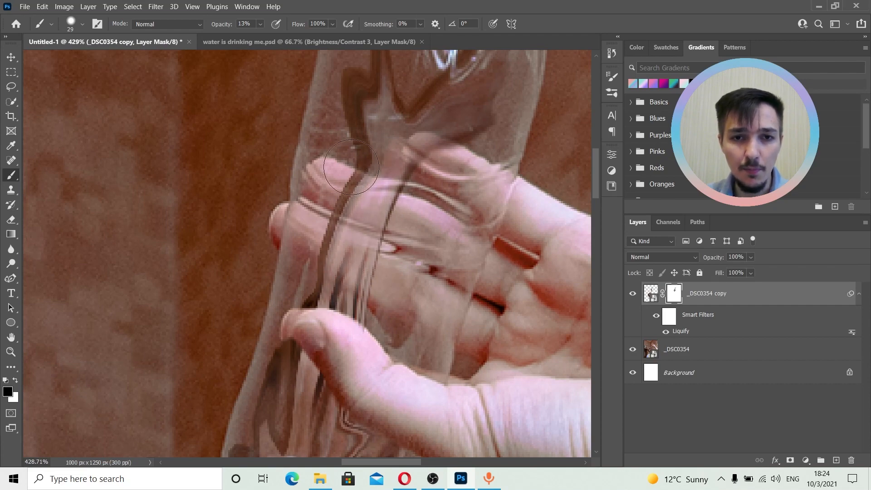
drag(390, 250, 335, 242)
drag(382, 264, 368, 265)
key(v)
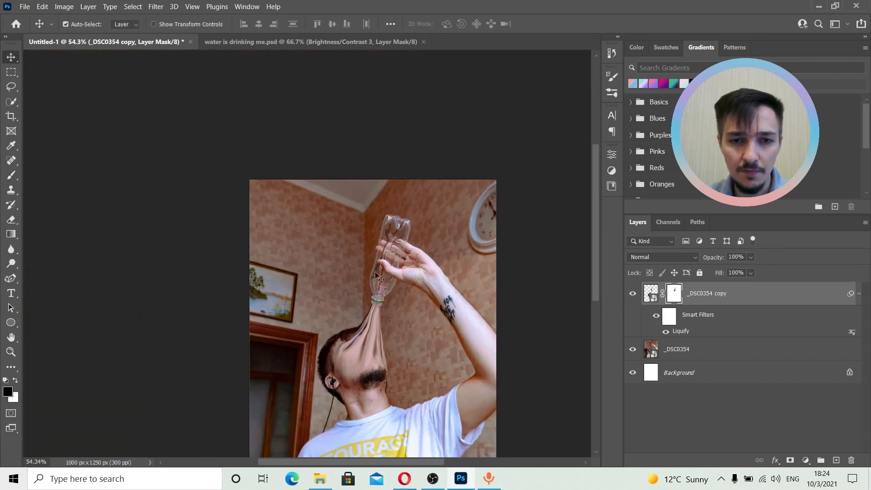
drag(371, 322, 391, 233)
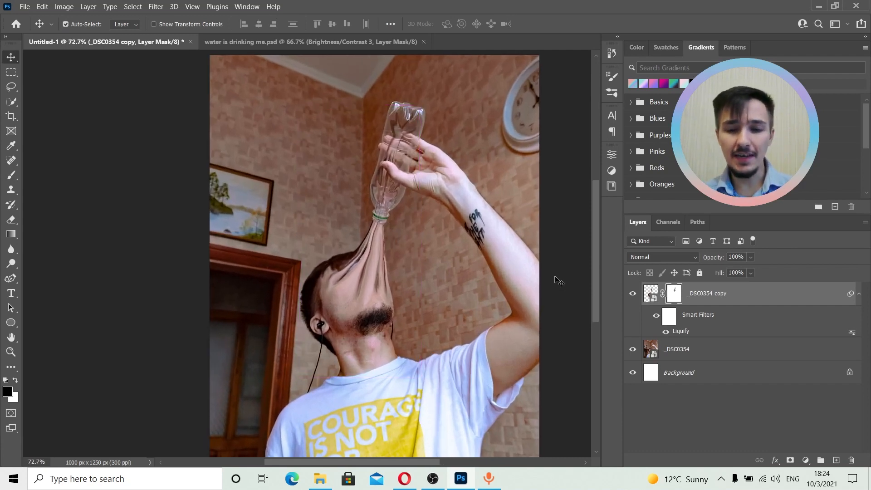
- Add a Color Balance adjustment layer above the _DSC0354 copy layer
click(789, 298)
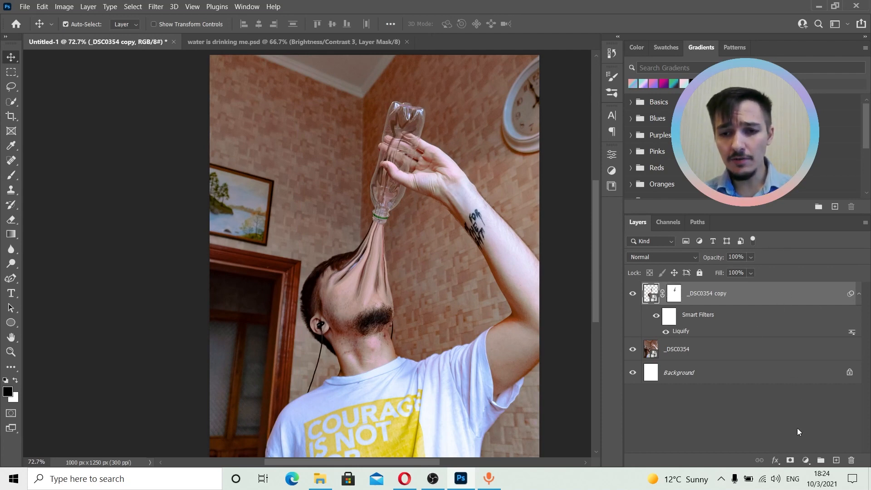
click(806, 460)
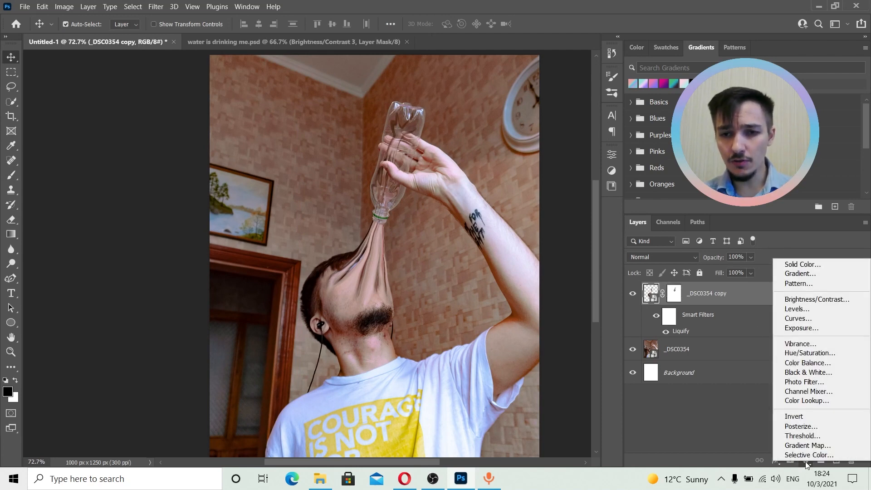
click(800, 363)
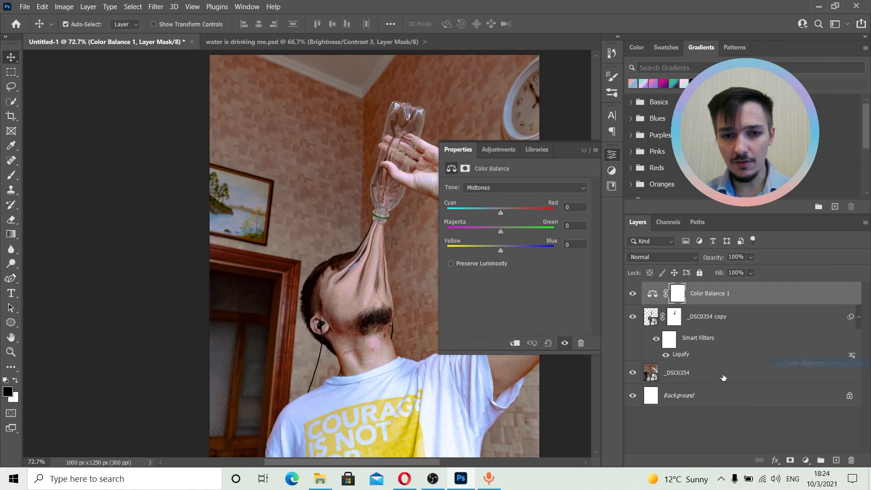
click(433, 477)
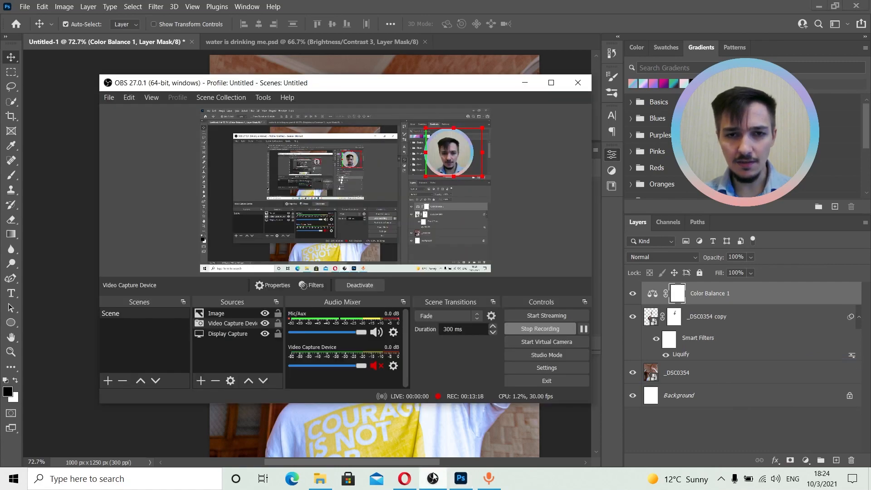
click(433, 477)
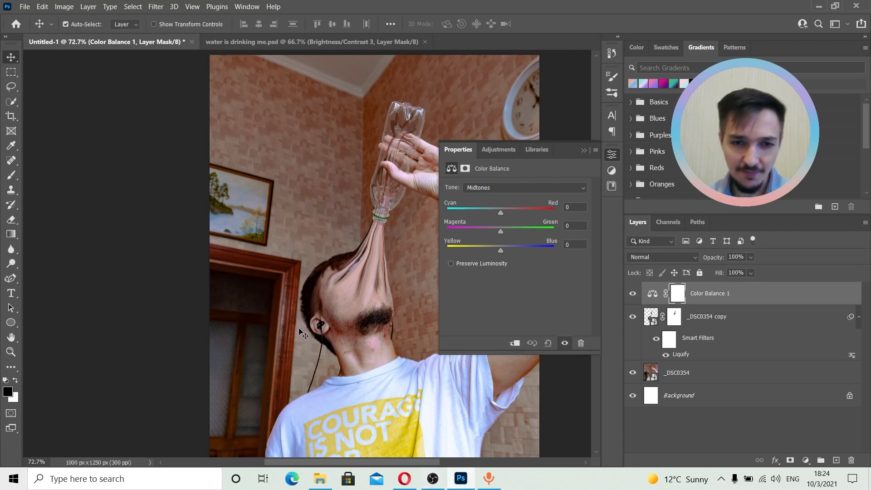
- Try shifting the Color Balance midtones towards red and blue, and reset the adjustment
drag(352, 295, 230, 291)
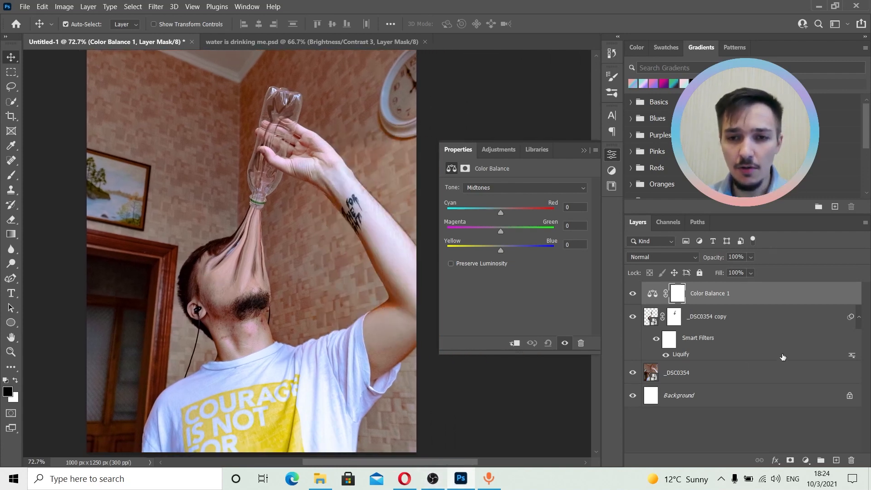
click(653, 295)
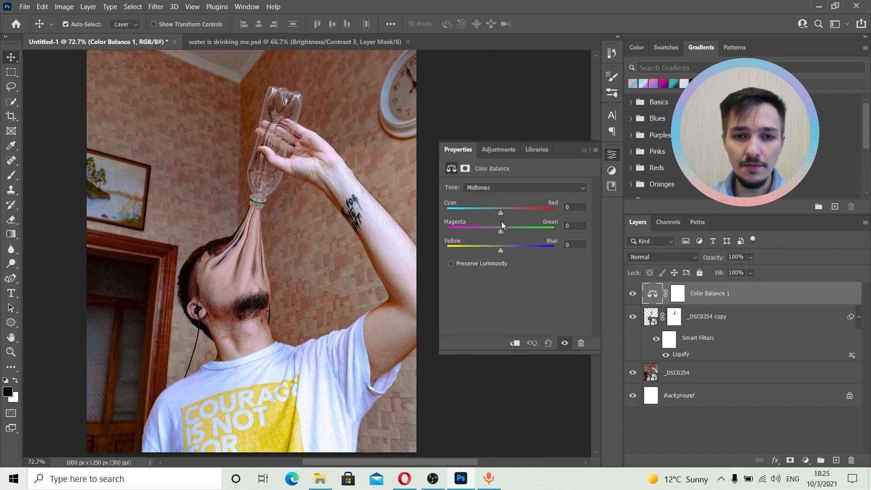
drag(499, 212, 517, 217)
drag(512, 249, 548, 253)
click(548, 342)
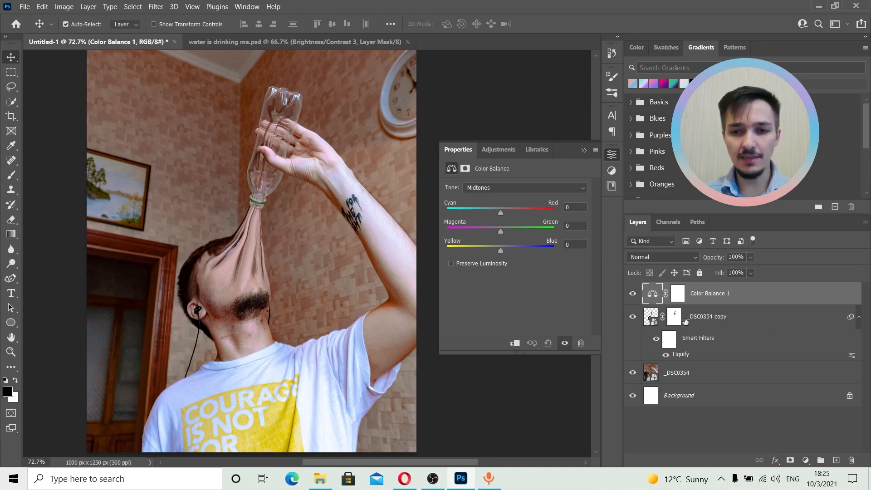
- Clip the Color Balance adjustment to the _DSC0354 copy layer and reopen its midtone settings
click(515, 346)
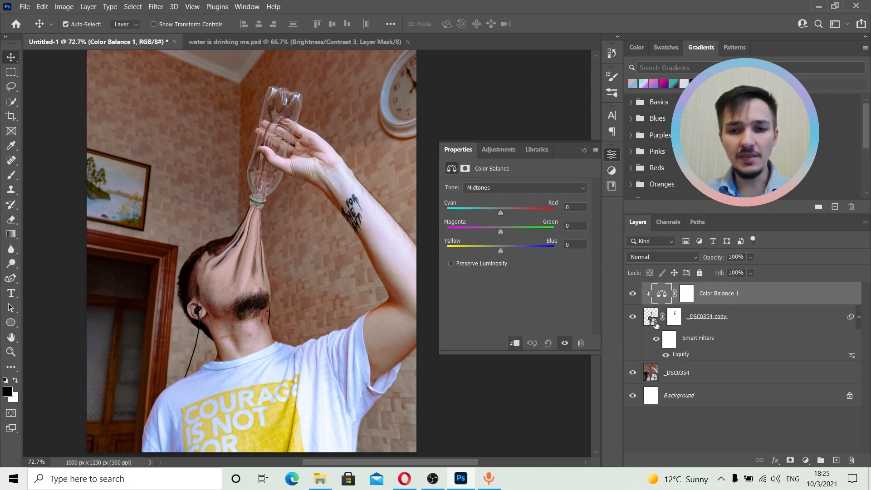
click(721, 320)
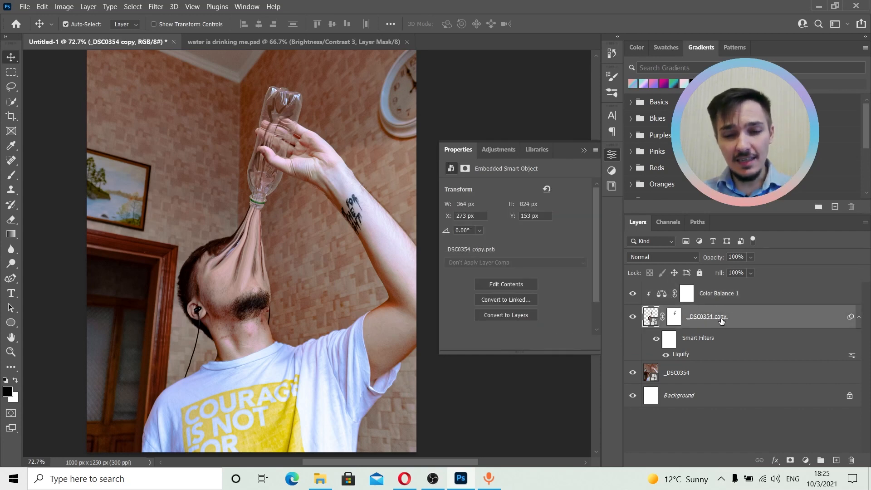
click(662, 295)
click(661, 294)
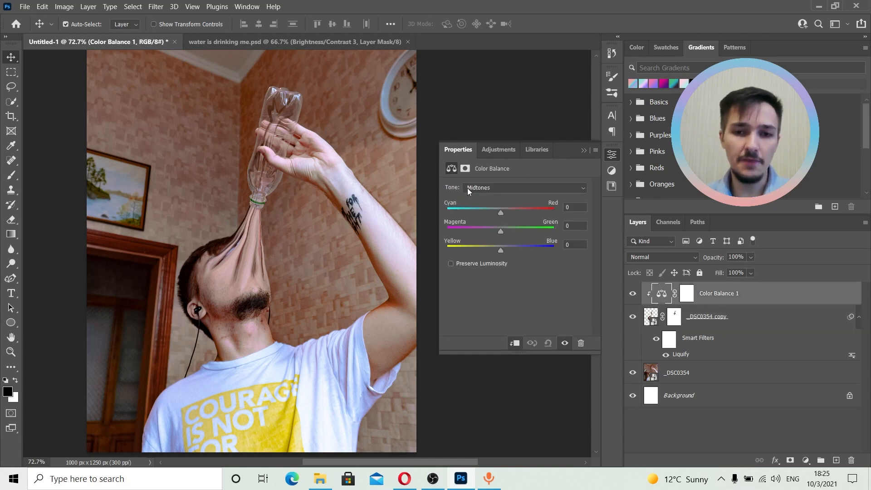
- Try shifting the Color Balance midtones towards cyan and then to +100 blue, undoing each change
drag(500, 213, 442, 210)
key(ctrl+z)
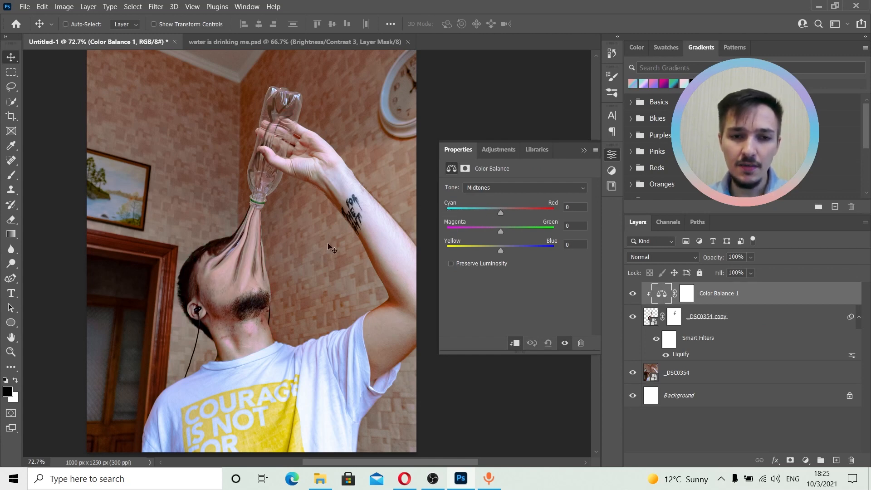
drag(249, 235, 278, 243)
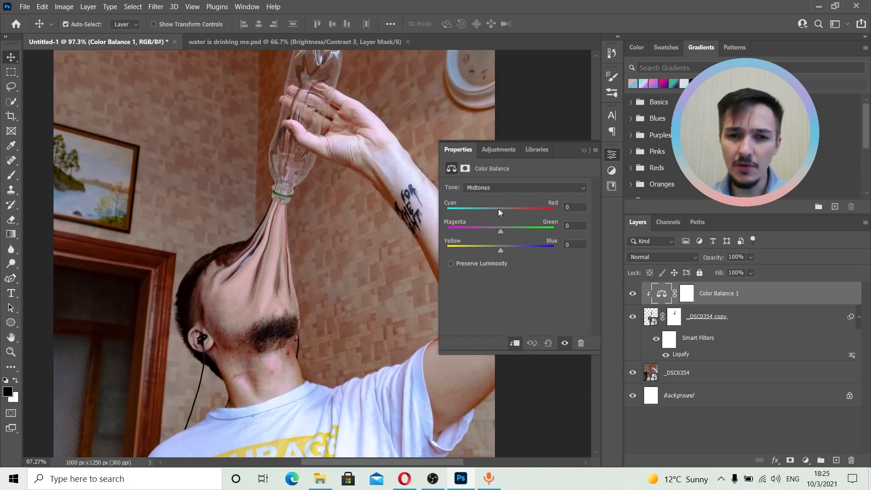
drag(510, 247, 530, 250)
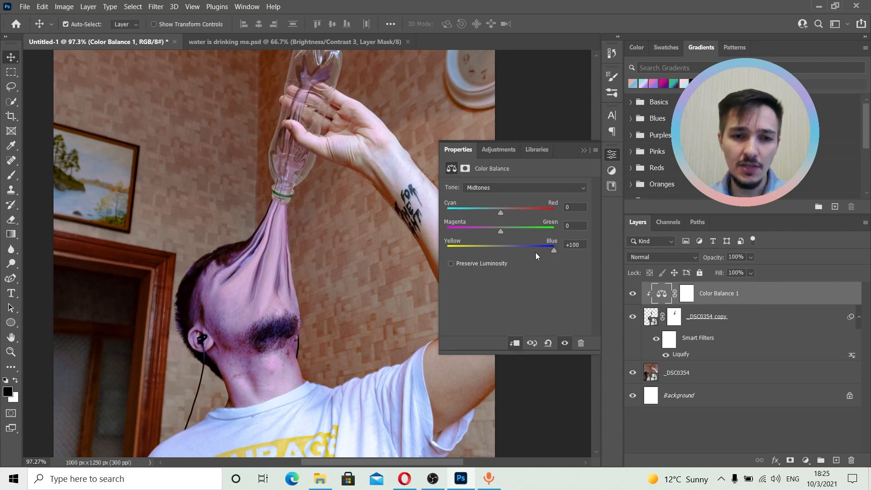
key(ctrl+z)
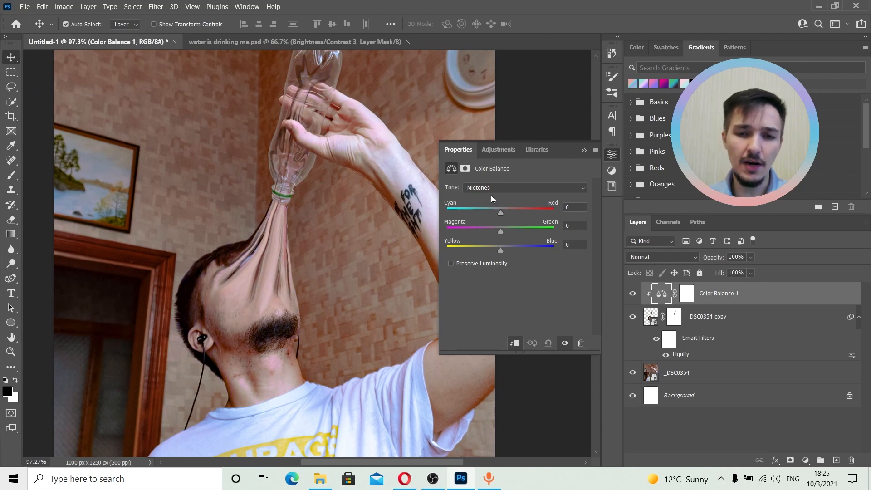
- Try Color Balance highlights of -26 Cyan/Red, +40 Magenta/Green and +37 Yellow/Blue, and undo the changes
click(489, 187)
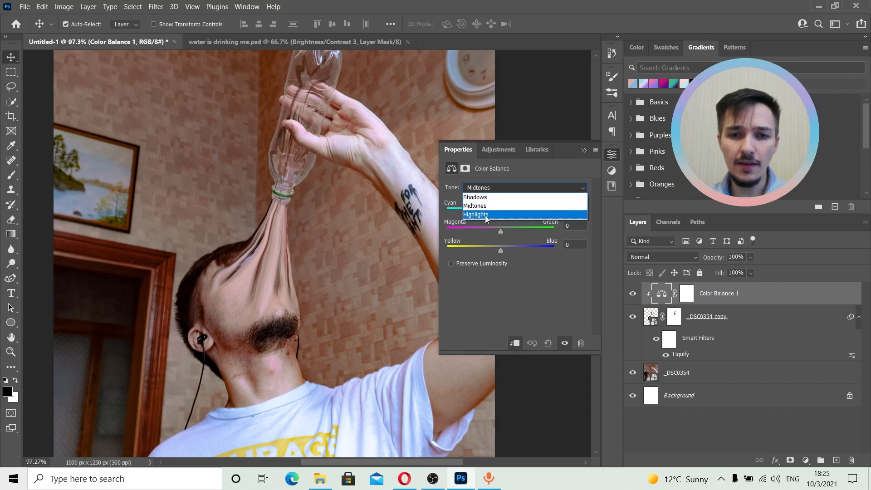
click(485, 216)
mouse_move(506, 253)
mouse_down()
mouse_move(526, 251)
mouse_move(519, 251)
mouse_up()
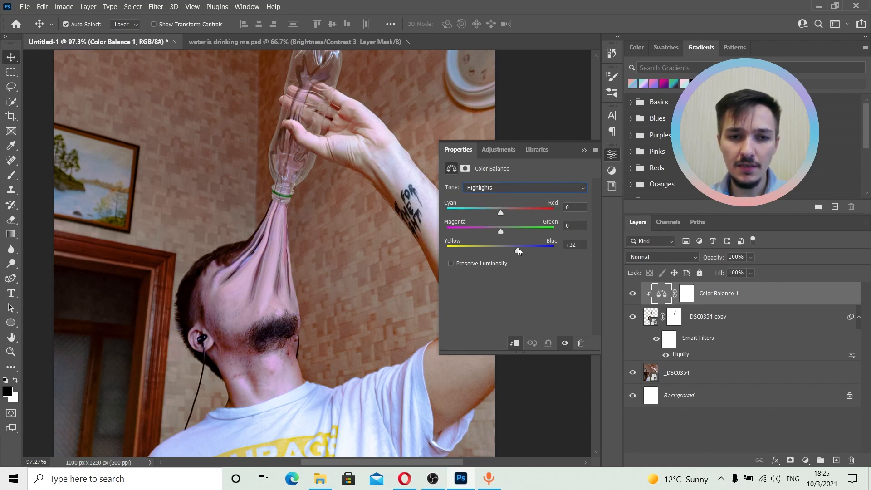
drag(500, 212, 523, 234)
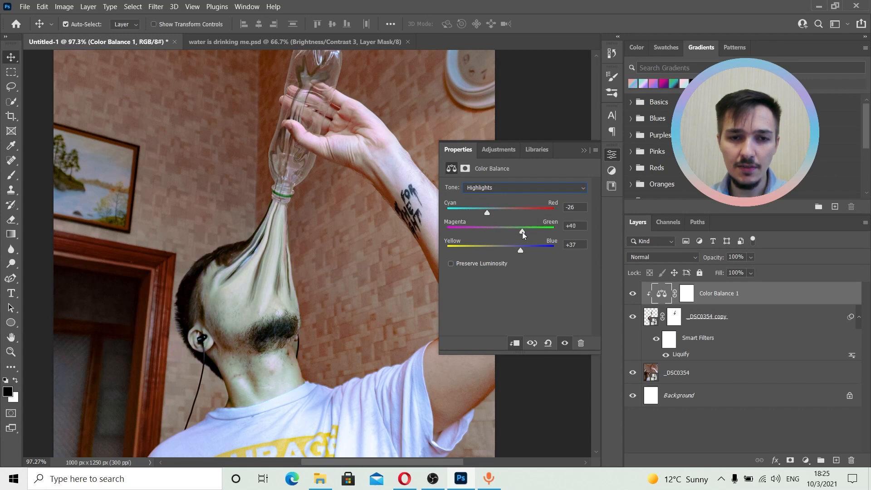
key(ctrl+z)
key(ctrl+z)
key(ctrl+z)
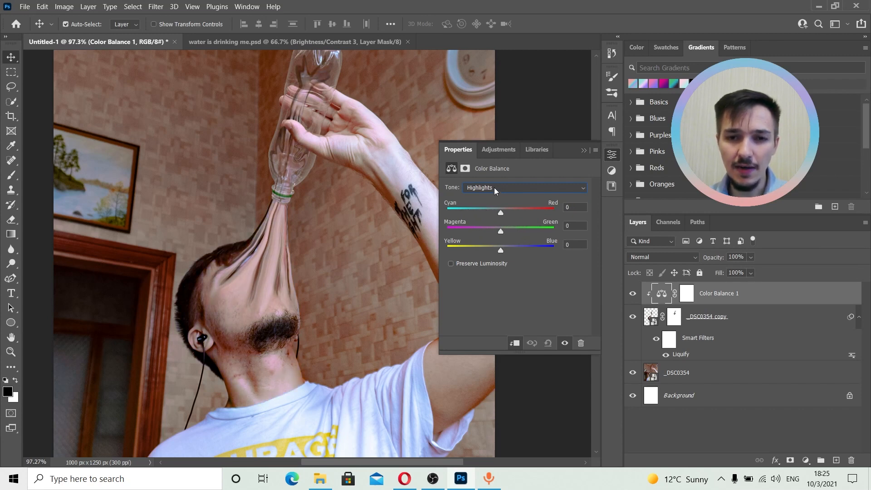
- Set the Color Balance shadows to -32 Cyan/Red and -2 Magenta/Green, and shift them towards blue
click(494, 187)
click(492, 195)
drag(500, 250, 531, 243)
mouse_move(500, 212)
mouse_down()
mouse_move(488, 208)
mouse_move(522, 232)
mouse_move(499, 227)
mouse_up()
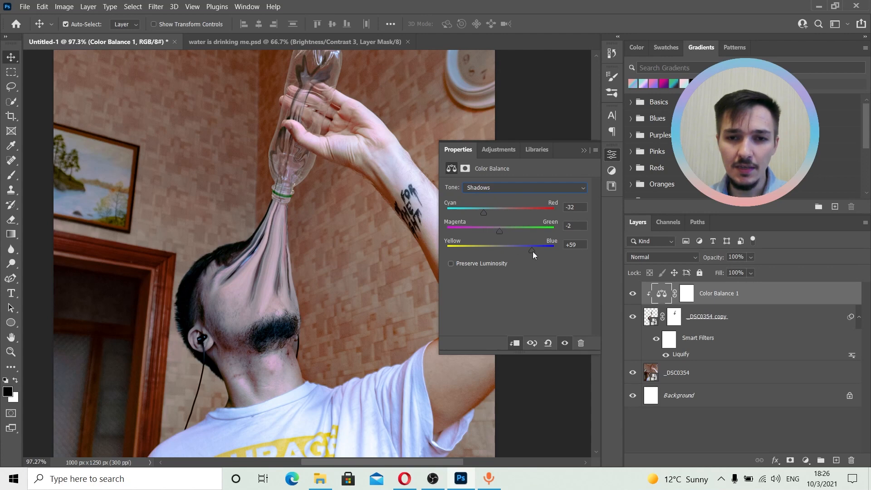
mouse_move(532, 251)
mouse_down()
mouse_move(543, 252)
mouse_move(525, 253)
mouse_up()
- Set the Color Balance highlights to -49 Cyan/Red and +47 Yellow/Blue, and close the adjustment's settings
click(483, 189)
click(487, 214)
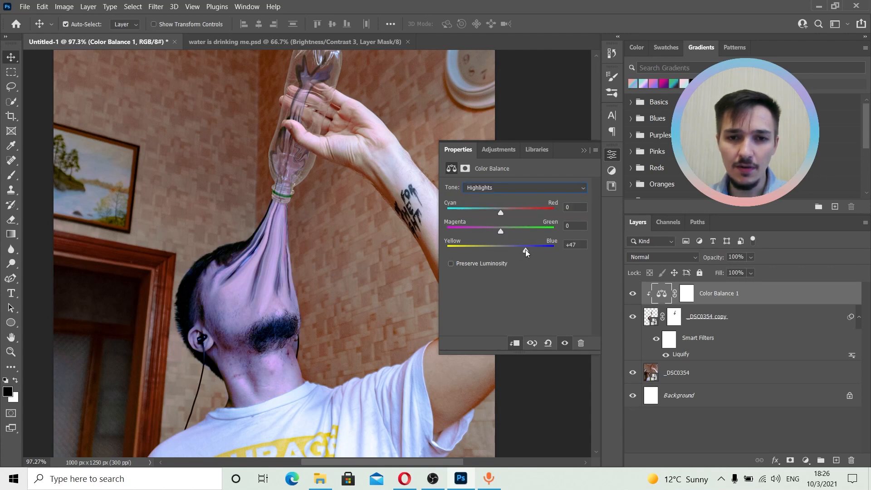
drag(499, 213, 474, 212)
drag(337, 157, 283, 194)
drag(287, 239, 365, 305)
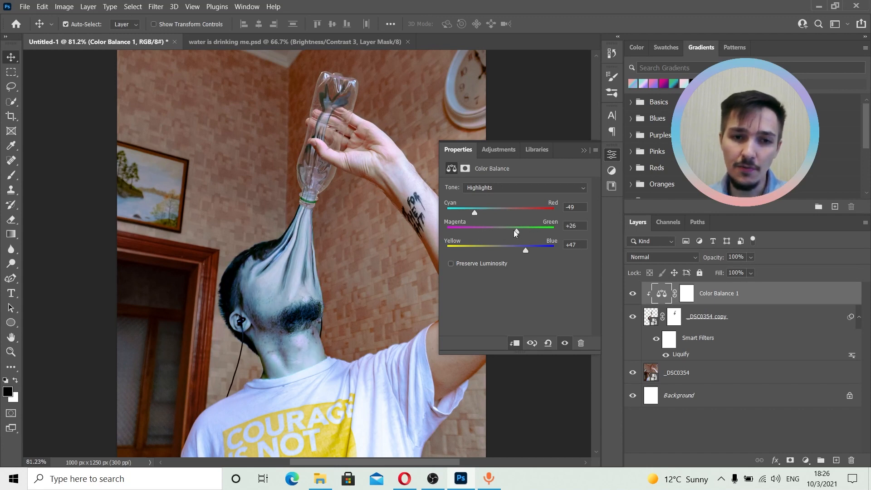
click(583, 149)
- Preview other blend modes on the Color Balance 1 layer and leave it at Normal
drag(325, 278, 360, 210)
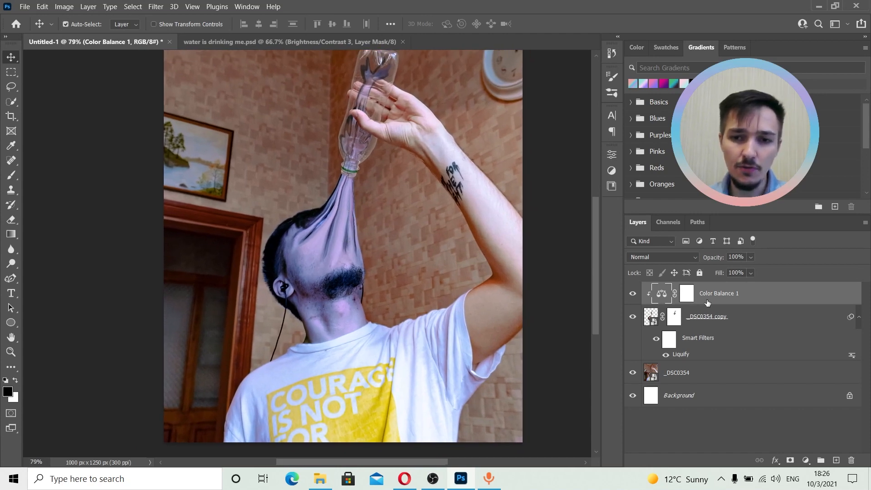
click(664, 257)
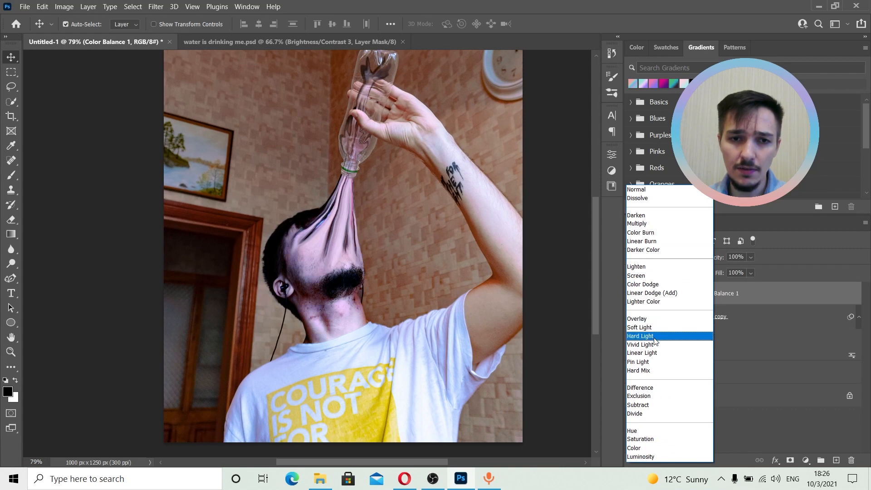
key(Escape)
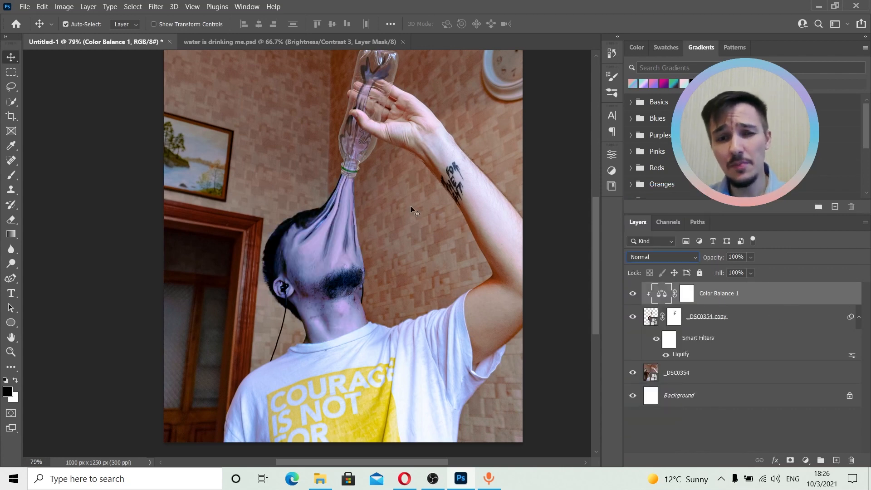
drag(407, 211, 397, 225)
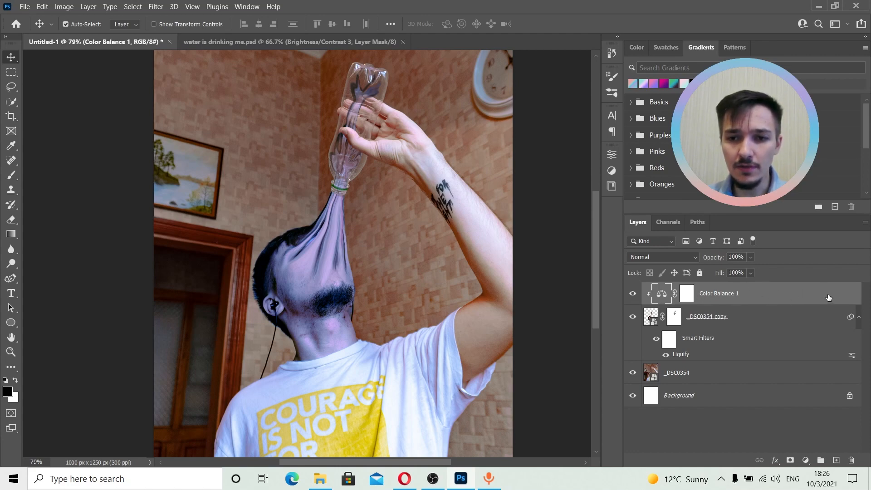
- Open the blending options of the Color Balance 1 layer and move the dialog clear of the image
right_click(769, 299)
click(639, 8)
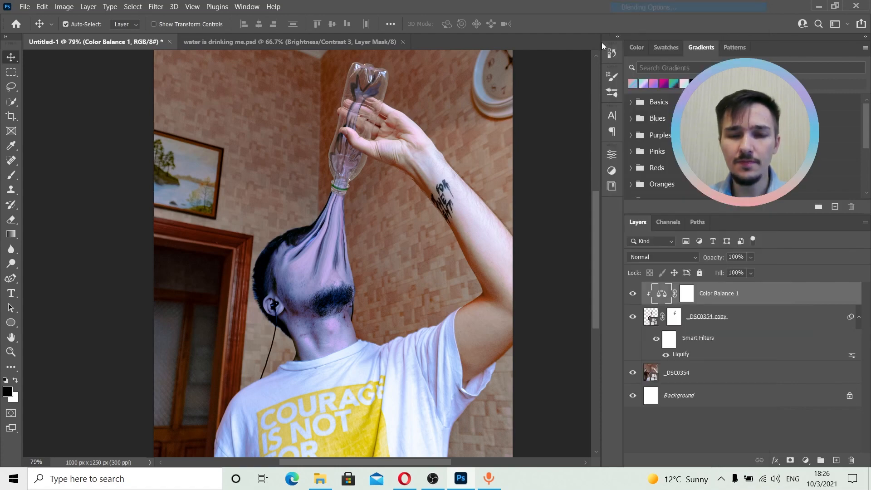
drag(537, 196, 599, 102)
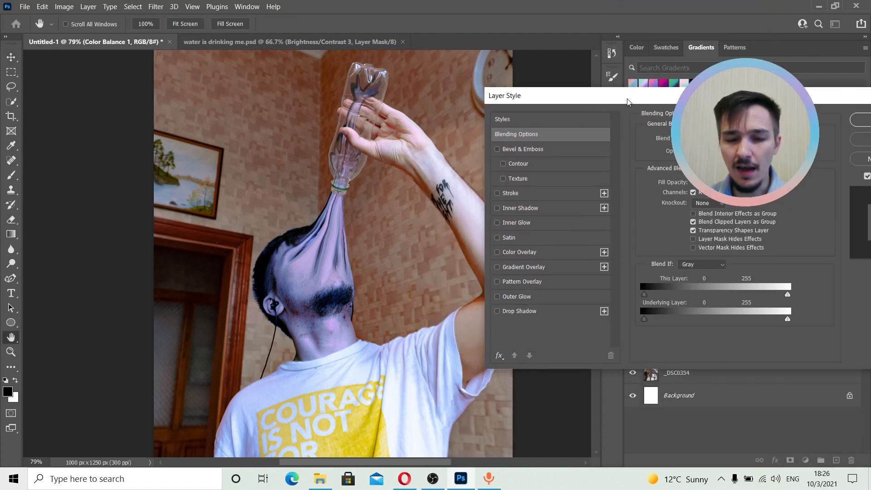
drag(627, 100, 639, 184)
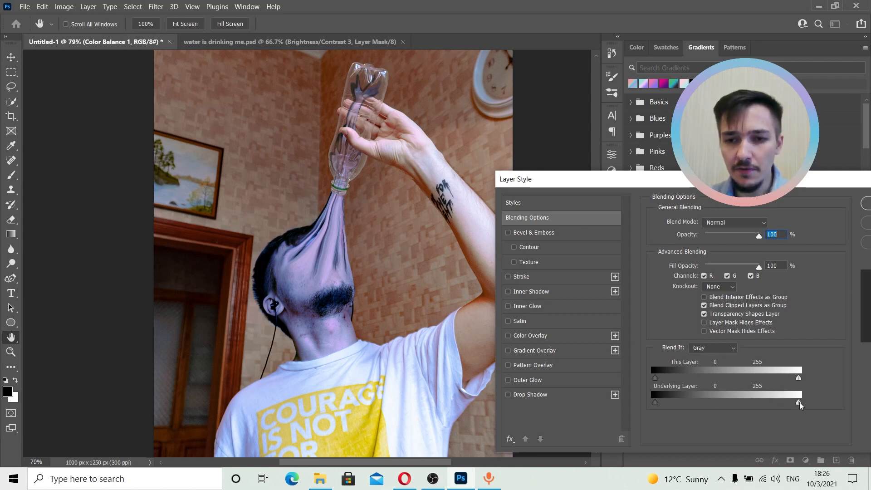
- Try Blend If limits on the underlying layer, with the highlight limit at 148 and then the shadow limit at 172, 165 and 111
drag(800, 405, 739, 410)
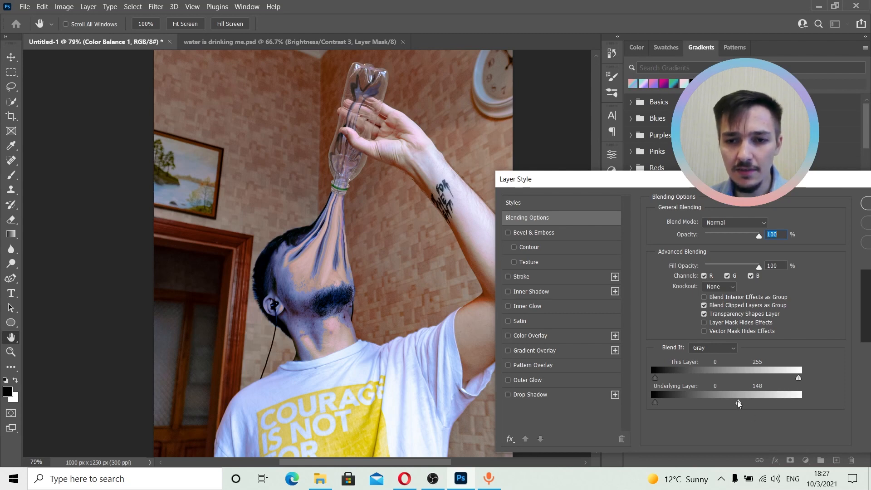
drag(738, 403, 819, 406)
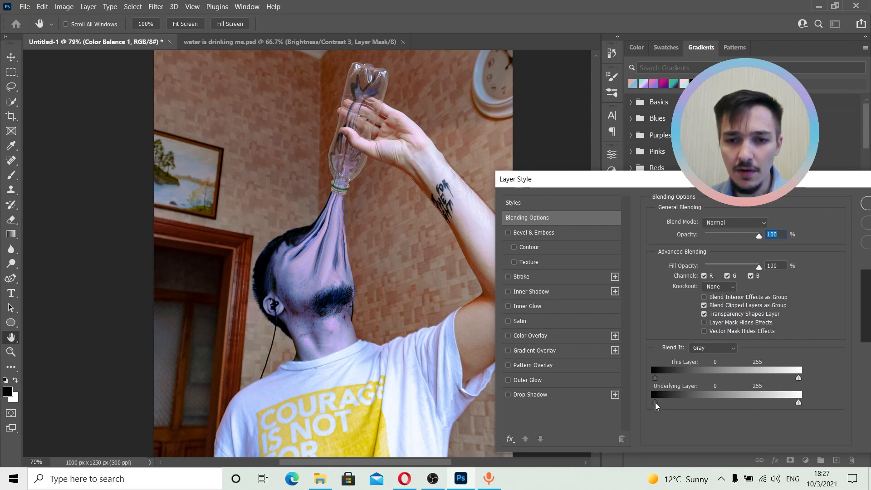
drag(655, 403, 752, 402)
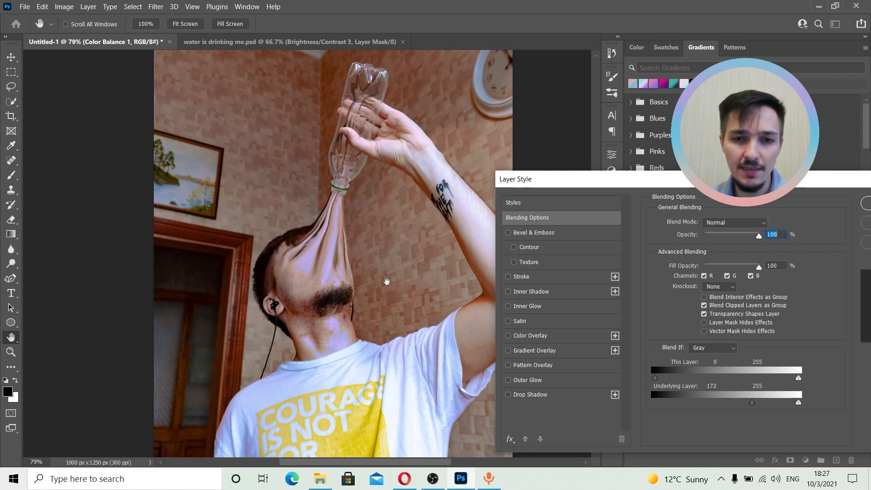
mouse_move(753, 405)
mouse_down()
mouse_move(639, 403)
mouse_move(749, 405)
mouse_up()
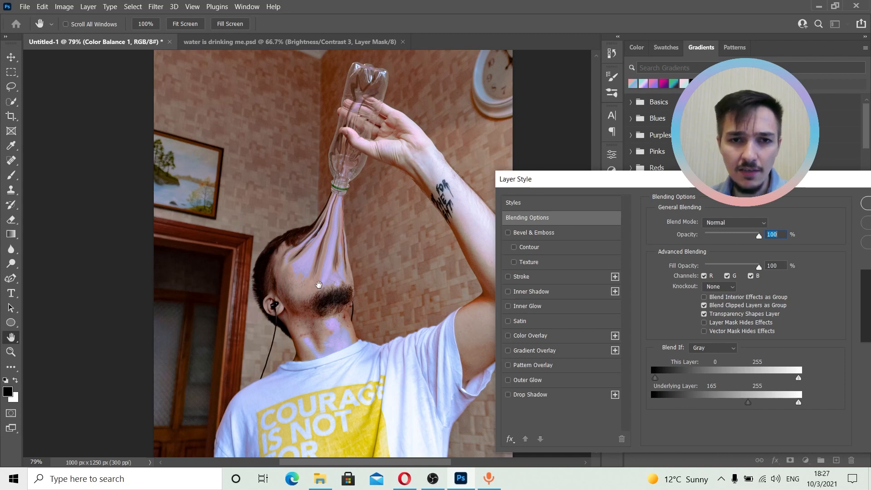
drag(748, 404, 722, 407)
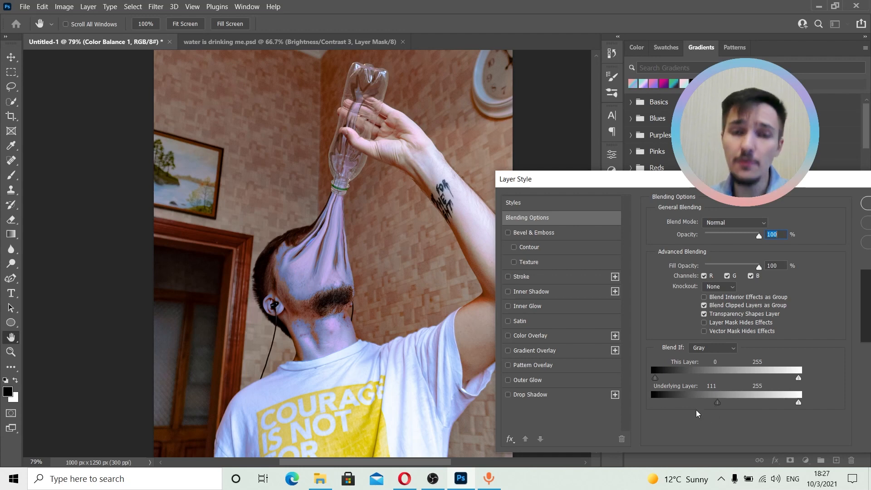
- Split the underlying layer's Blend If shadow limit to 154 / 187 and apply the blending options
key(alt)
drag(717, 405, 774, 405)
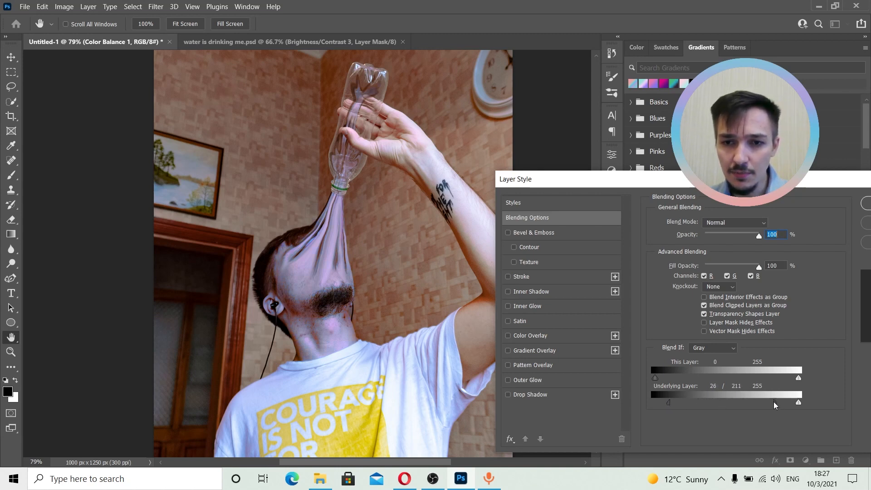
drag(673, 405, 714, 404)
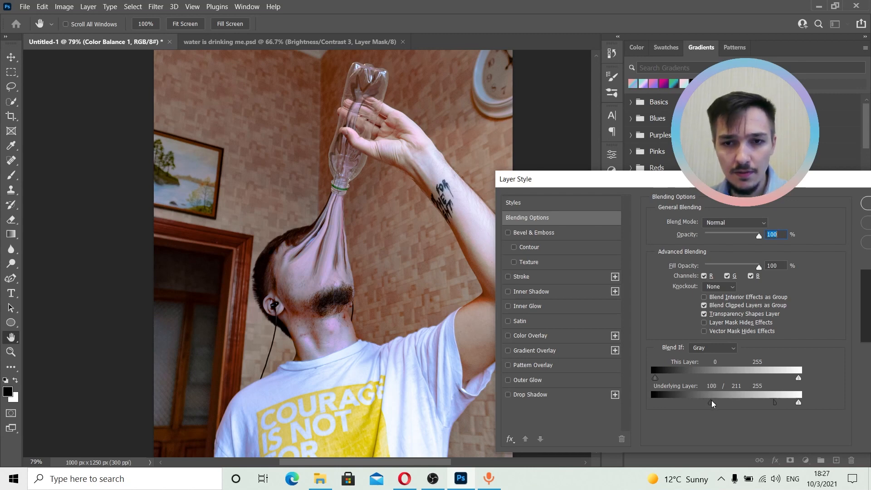
drag(712, 403, 761, 406)
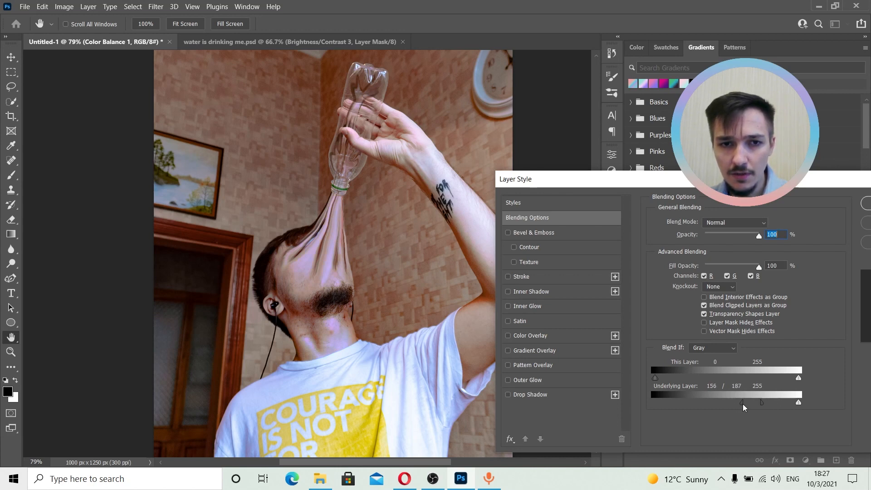
drag(720, 180, 662, 183)
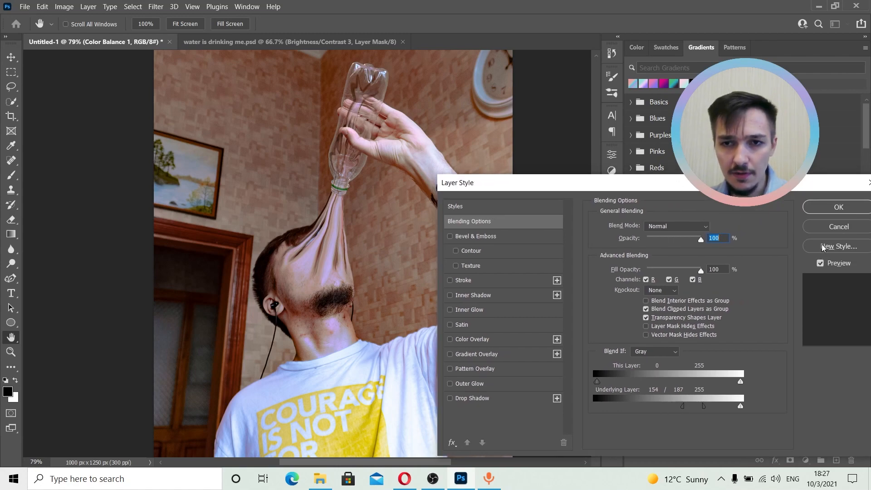
click(821, 263)
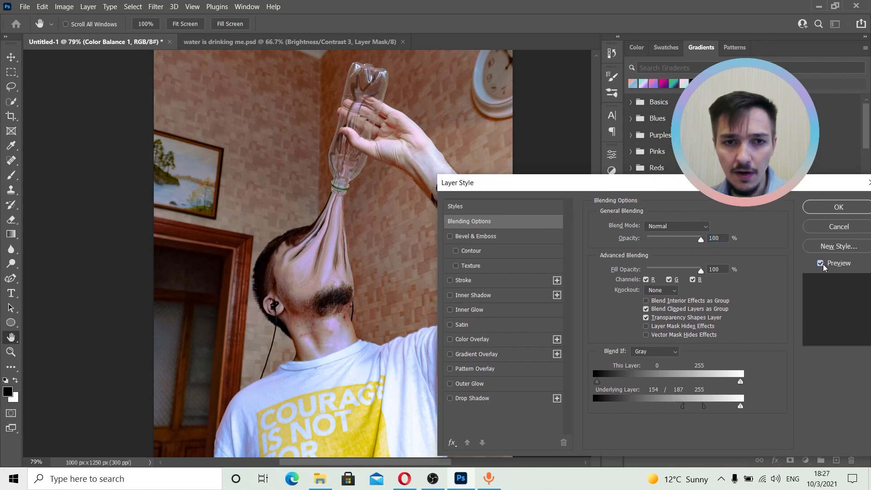
click(837, 208)
- Compare the stretched face with and without the Color Balance 1 layer
scroll(391, 244, down, 2)
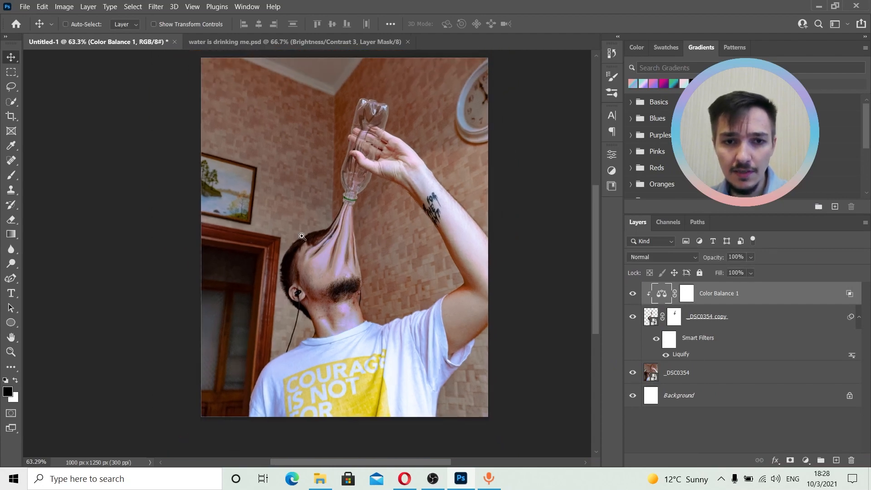
drag(342, 221, 363, 227)
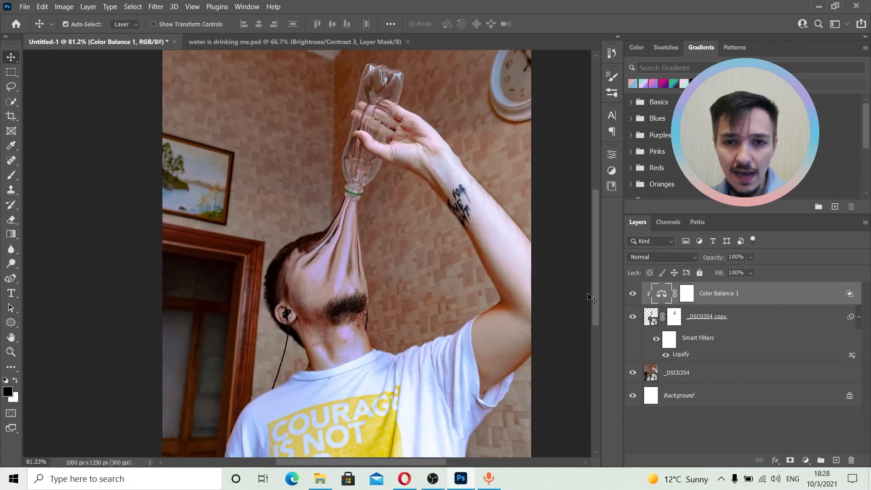
click(632, 294)
click(631, 294)
drag(354, 265, 385, 278)
drag(333, 297, 331, 296)
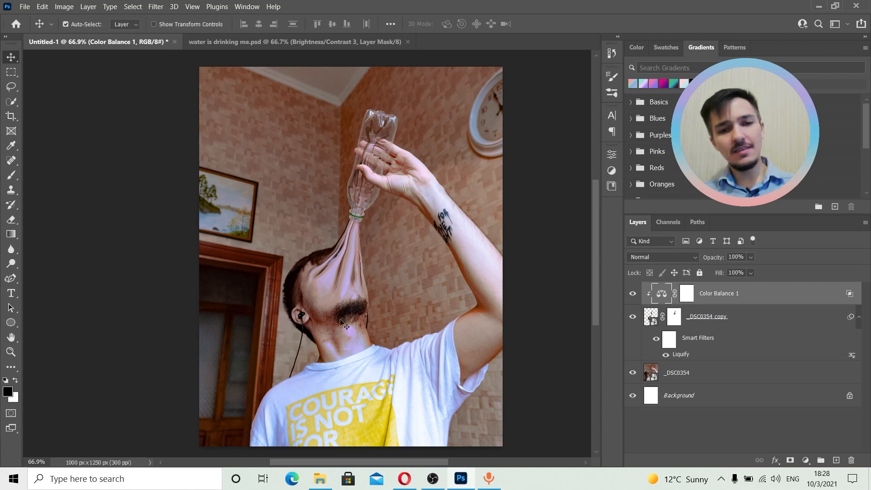
- Add a Brightness/Contrast adjustment layer on top with brightness -150 and invert its mask to black
click(803, 460)
click(797, 301)
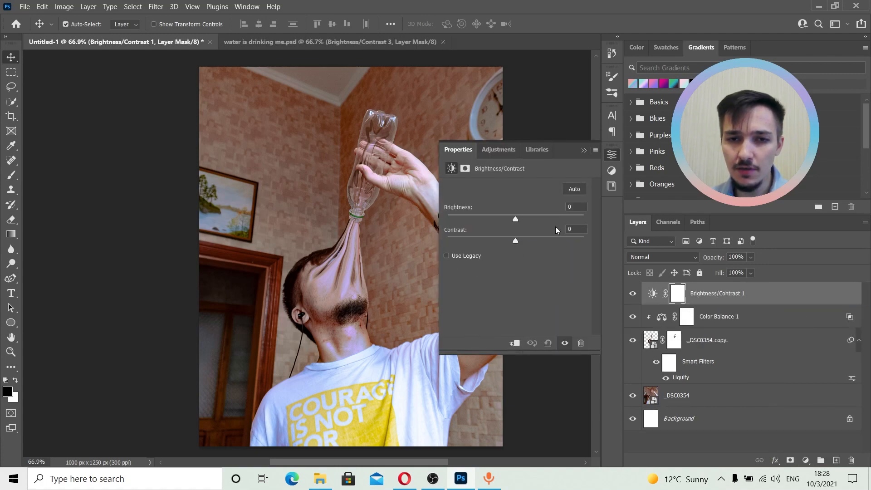
drag(514, 220, 431, 222)
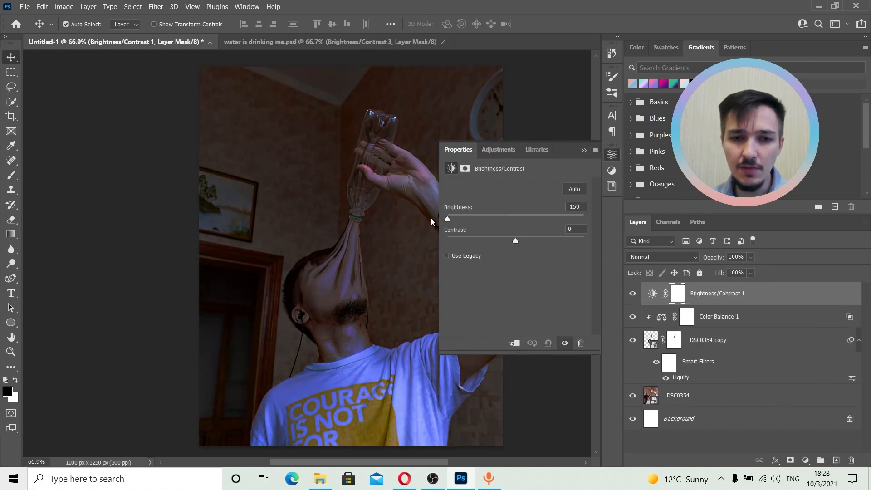
click(584, 151)
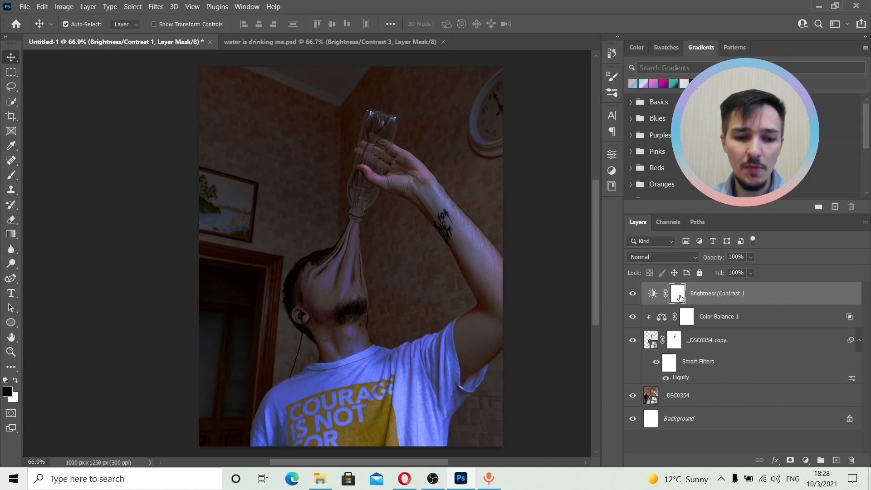
key(ctrl+i)
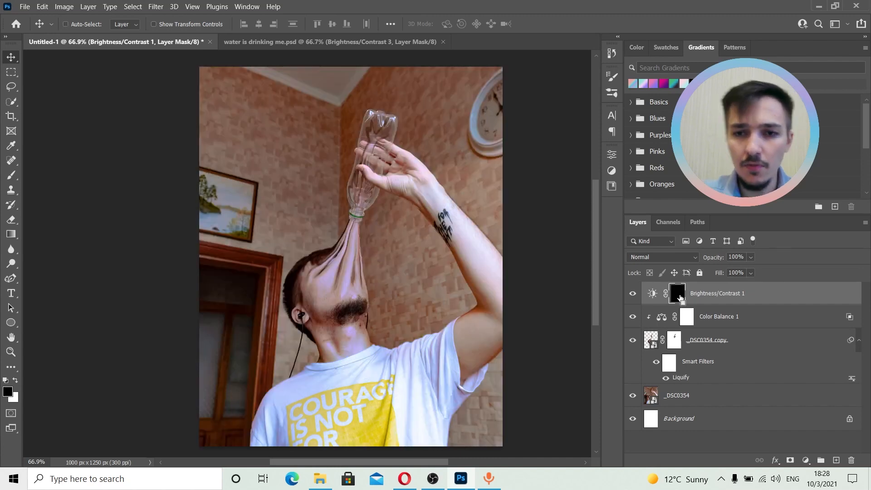
- Set up a soft white Brush with a size of 235 px and 100% opacity for painting on the mask
right_click(8, 177)
click(34, 175)
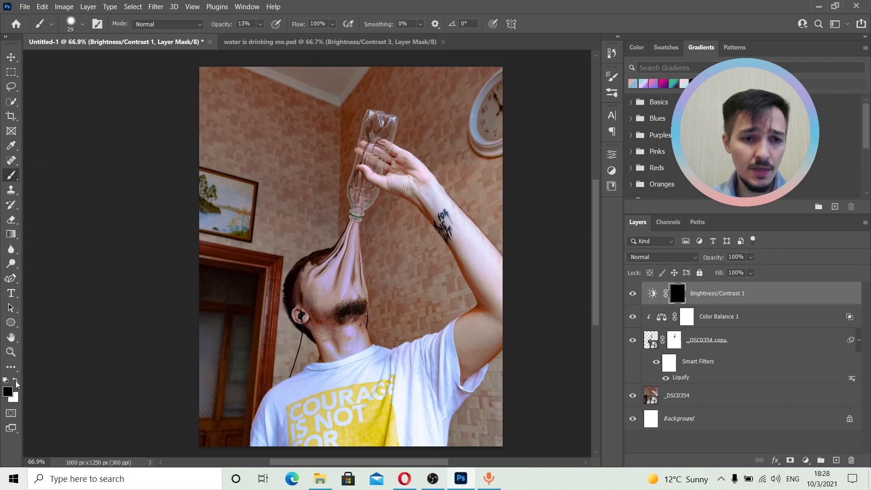
click(16, 382)
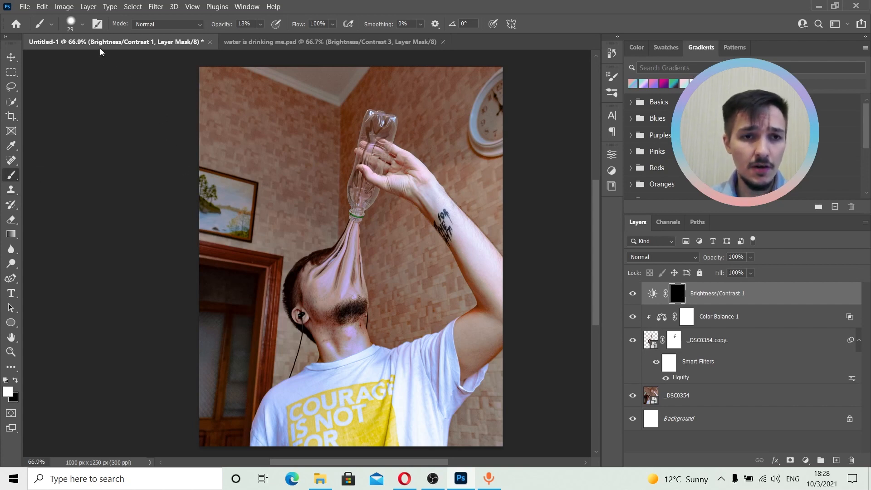
drag(243, 298, 290, 299)
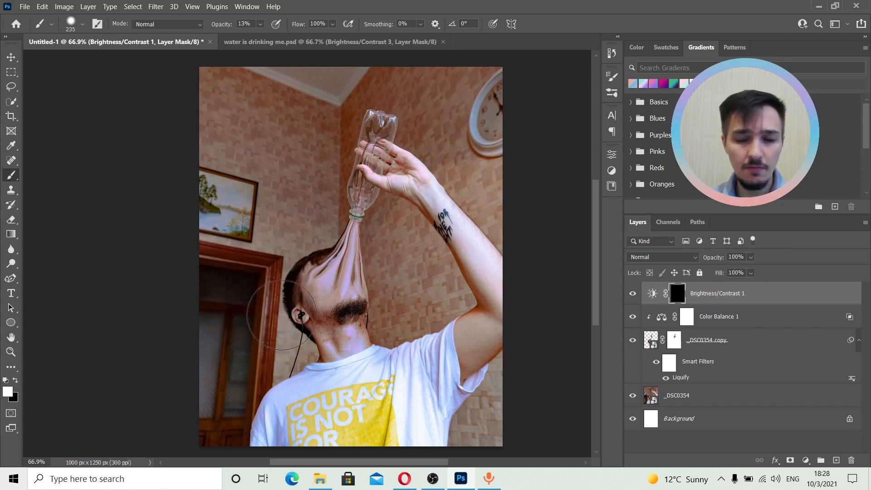
click(83, 26)
drag(95, 87, 46, 84)
click(311, 9)
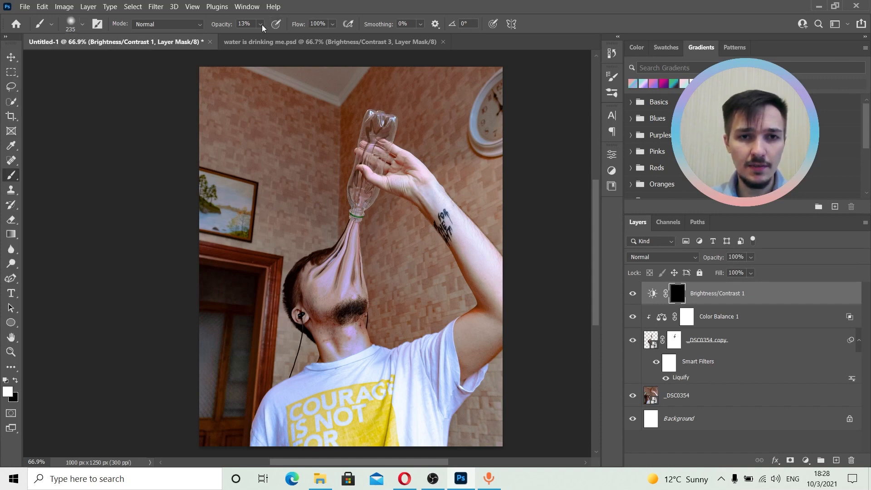
mouse_move(262, 25)
mouse_down()
mouse_move(284, 38)
mouse_move(329, 39)
mouse_up()
click(306, 7)
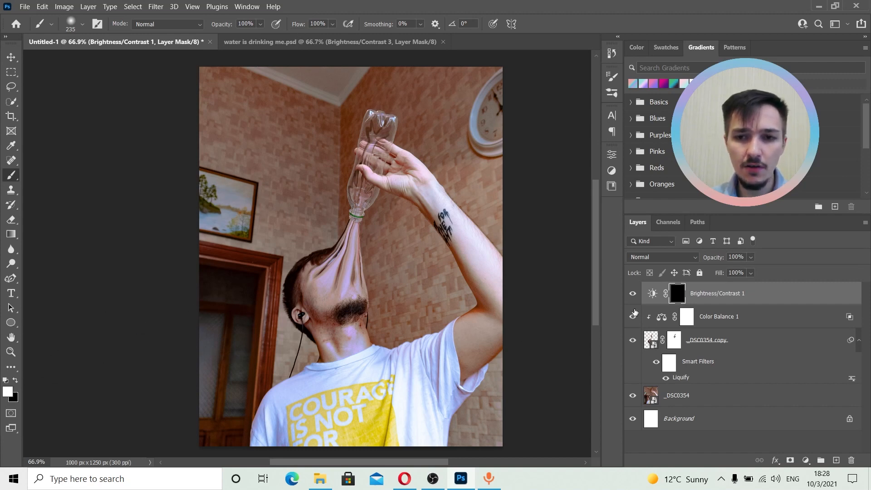
- Paint white on the Brightness/Contrast 1 mask over the doorway behind the man to darken it
mouse_move(219, 314)
mouse_down()
mouse_move(199, 417)
mouse_move(226, 295)
mouse_move(234, 297)
mouse_move(197, 288)
mouse_move(206, 335)
mouse_up()
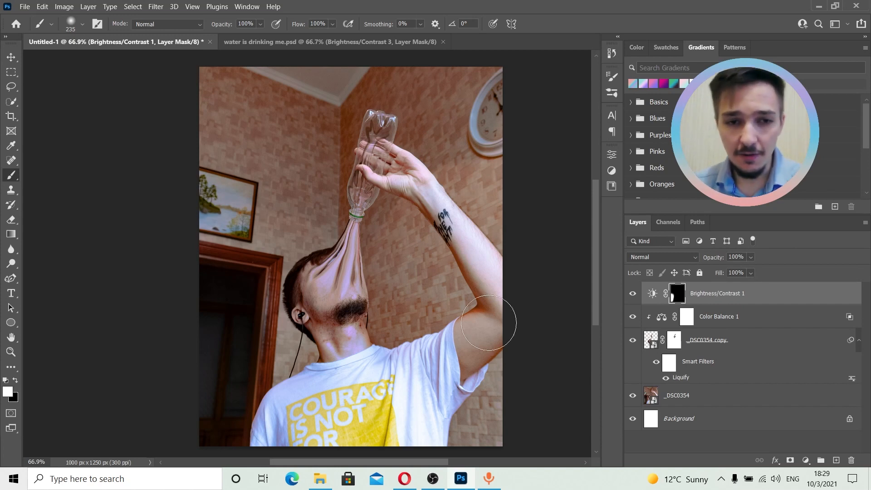
mouse_move(227, 355)
mouse_down()
mouse_move(206, 317)
mouse_move(234, 303)
mouse_up()
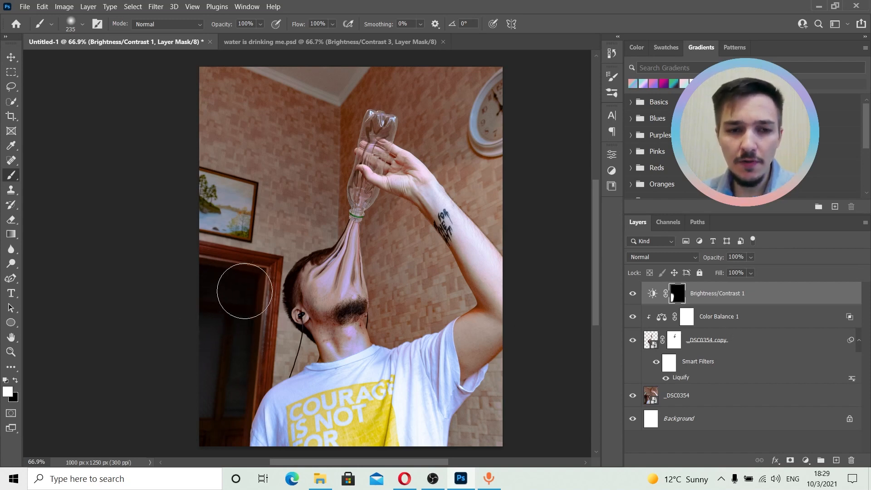
drag(216, 282, 276, 232)
drag(321, 292, 298, 292)
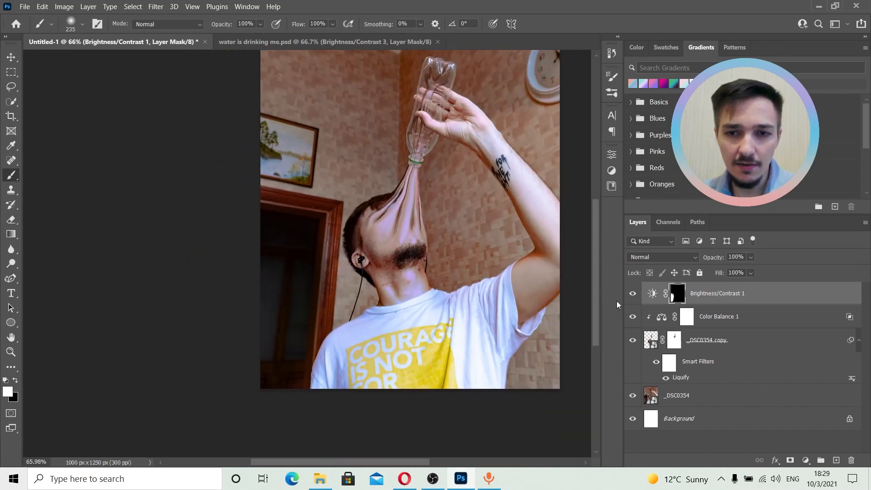
- Fine-tune the Brightness/Contrast 1 adjustment's settings slightly
double_click(653, 295)
mouse_move(469, 219)
mouse_down()
mouse_move(498, 219)
mouse_move(449, 215)
mouse_move(472, 217)
mouse_move(464, 219)
mouse_up()
click(585, 152)
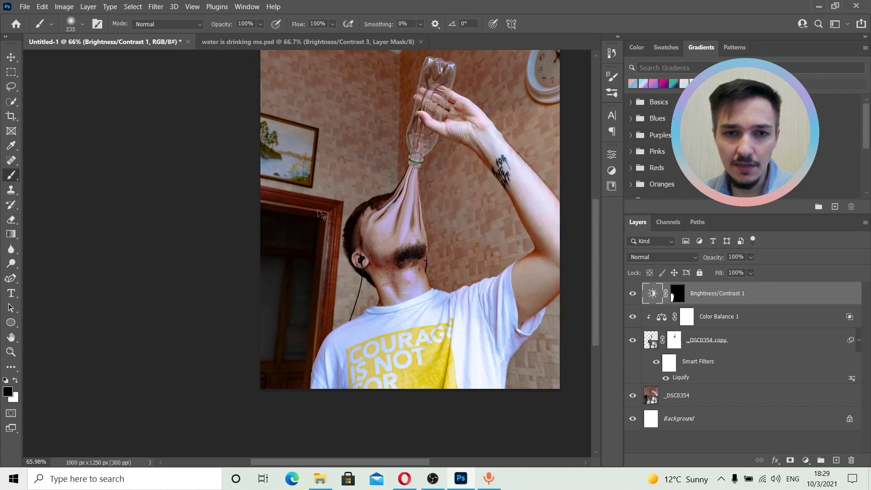
scroll(313, 205, down, 5)
scroll(313, 204, up, 10)
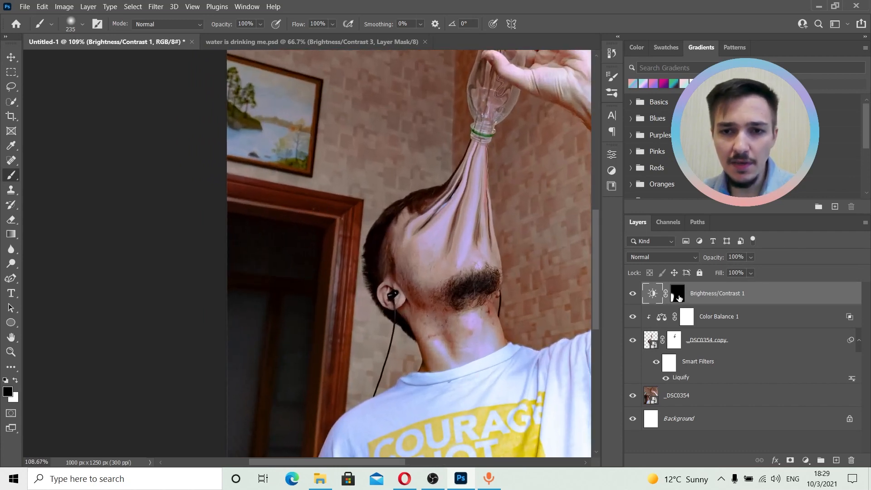
- Paint more white on the Brightness/Contrast 1 mask, extending the darkening over the left wall with a 483 px brush
click(677, 294)
key(x)
scroll(281, 263, down, 3)
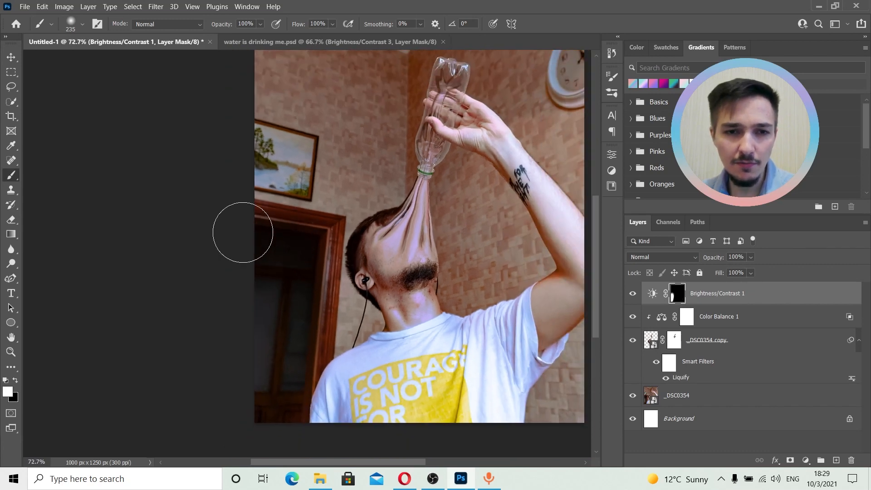
scroll(303, 207, down, 1)
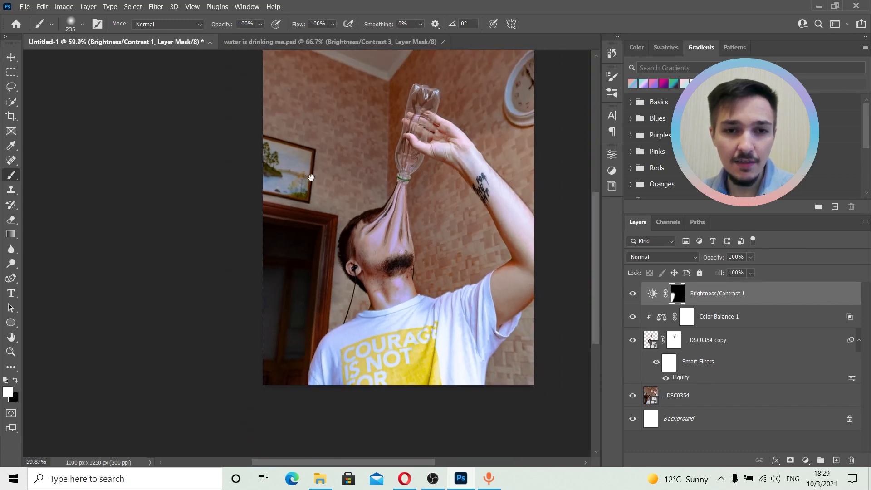
drag(311, 177, 290, 238)
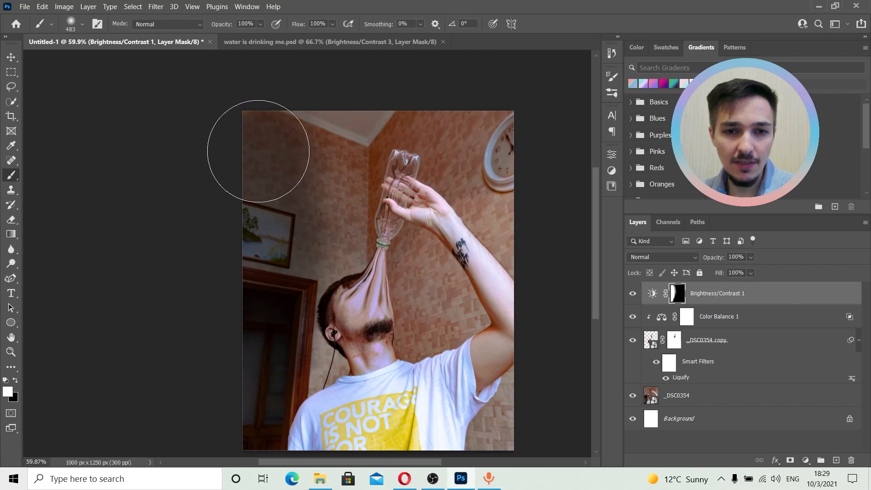
mouse_move(272, 199)
mouse_down()
mouse_move(294, 217)
mouse_move(295, 179)
mouse_move(282, 151)
mouse_up()
- Paint black on the mask over the left wall and around the door frame to remove the darkening there, using a 334 px brush
key(x)
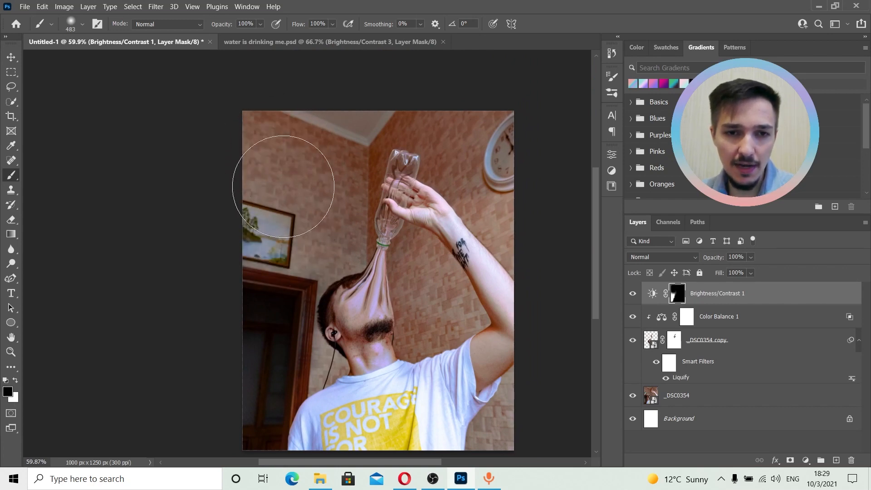
alt+right_click(331, 253)
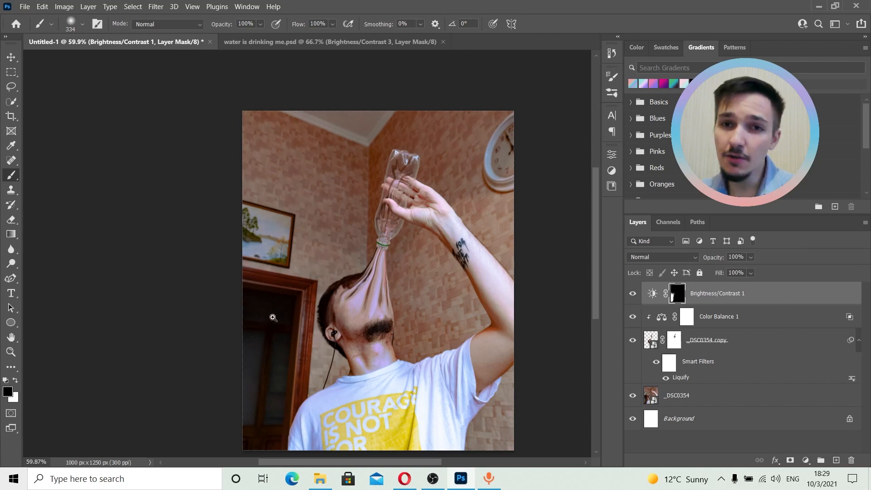
click(264, 331)
- Examine the darkened doorway, the bottle and the stretched face both close up and in the whole image
key(x)
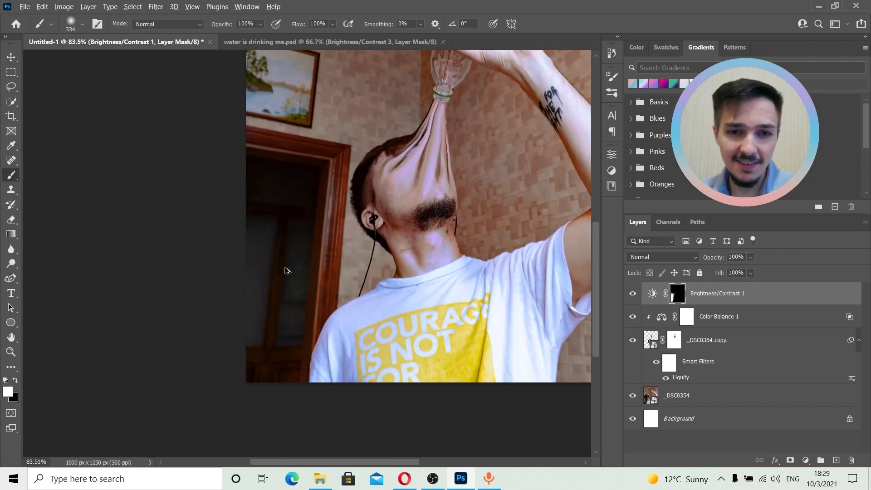
alt+right_click(285, 267)
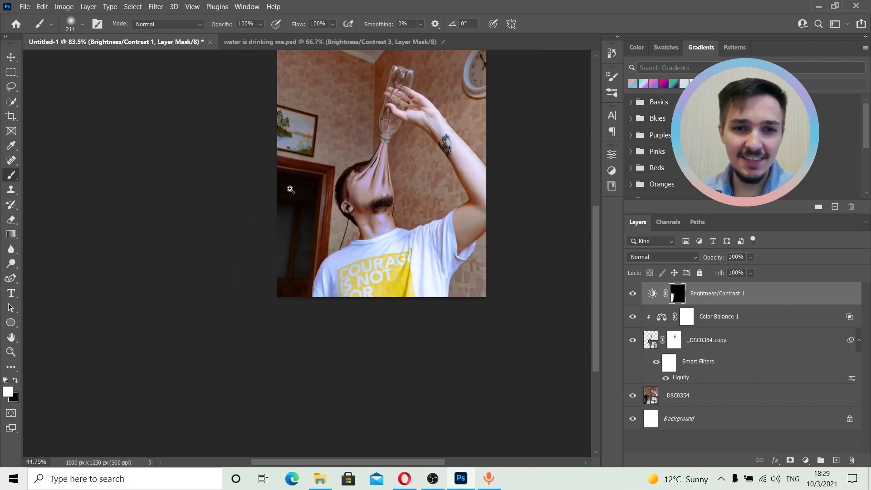
scroll(288, 188, down, 3)
drag(378, 139, 361, 191)
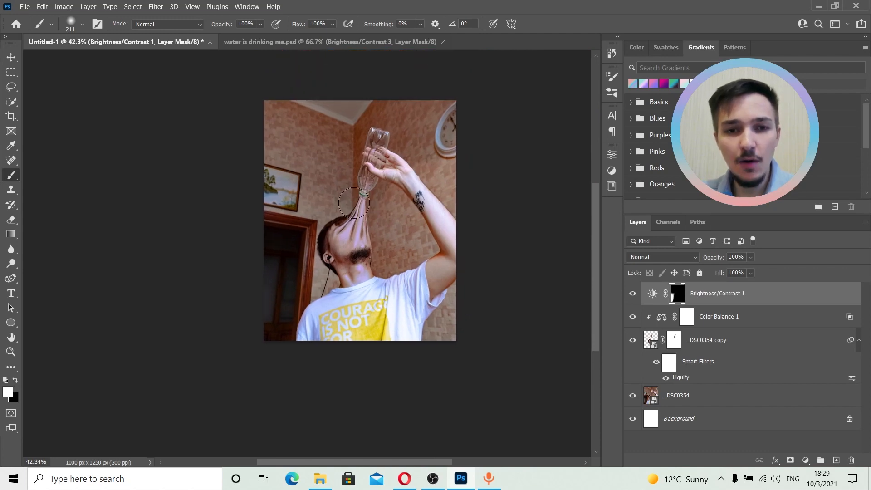
scroll(377, 175, up, 4)
scroll(398, 180, down, 4)
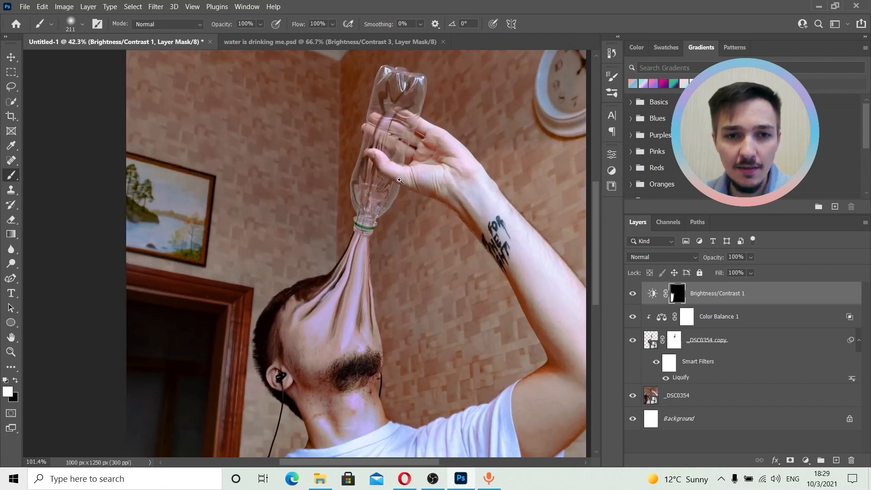
scroll(327, 267, up, 1)
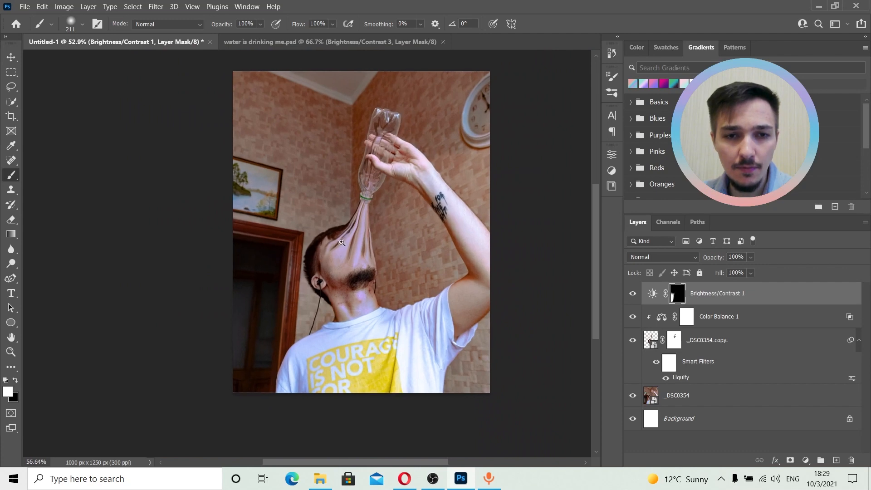
key(v)
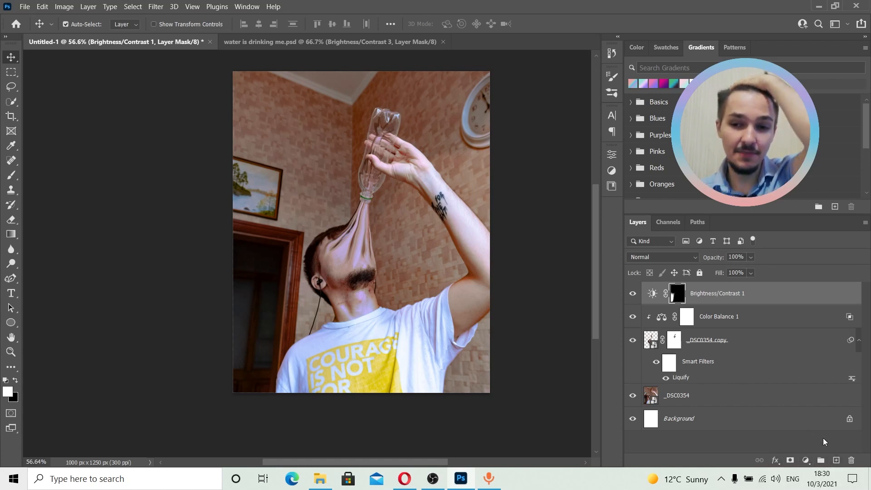
- Add a new layer on top and blur the left wall on it with the Blur tool at 100% strength, sampling all layers
click(836, 462)
key(d)
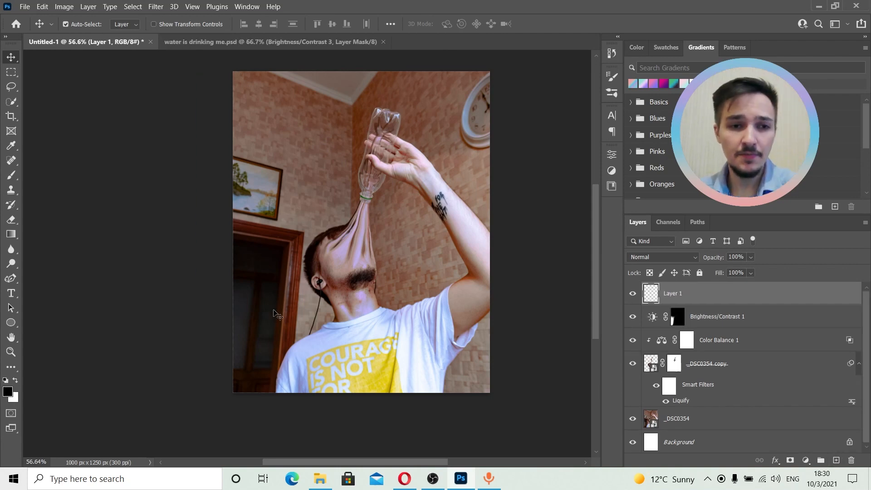
click(10, 253)
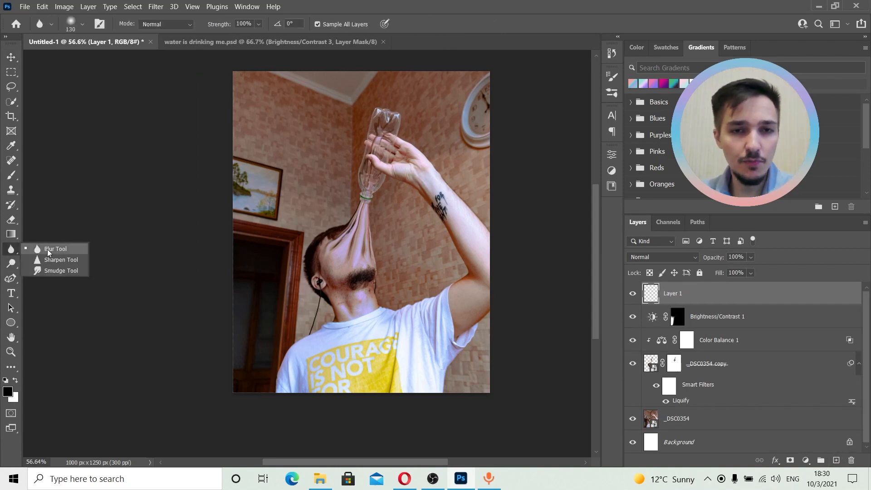
click(48, 252)
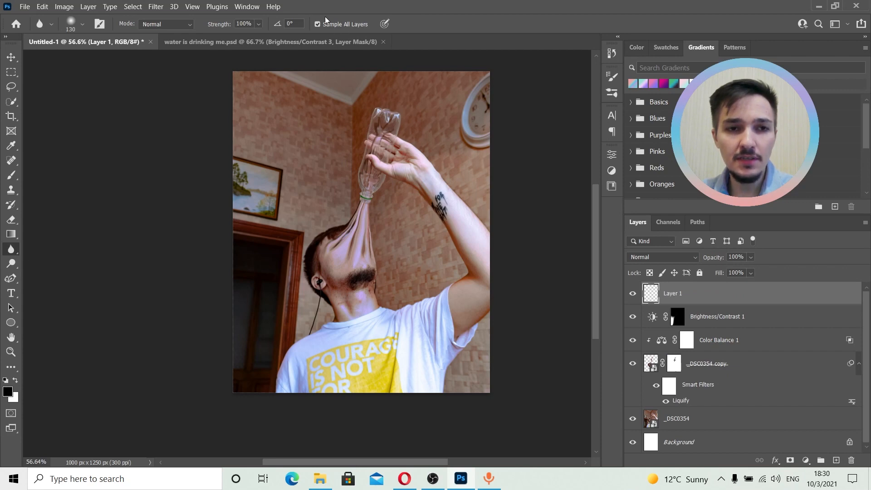
mouse_move(348, 137)
mouse_down()
mouse_move(263, 208)
mouse_move(246, 195)
mouse_move(223, 201)
mouse_move(220, 191)
mouse_move(238, 207)
mouse_move(220, 128)
mouse_move(227, 158)
mouse_move(284, 155)
mouse_move(308, 196)
mouse_move(272, 219)
mouse_move(264, 256)
mouse_up()
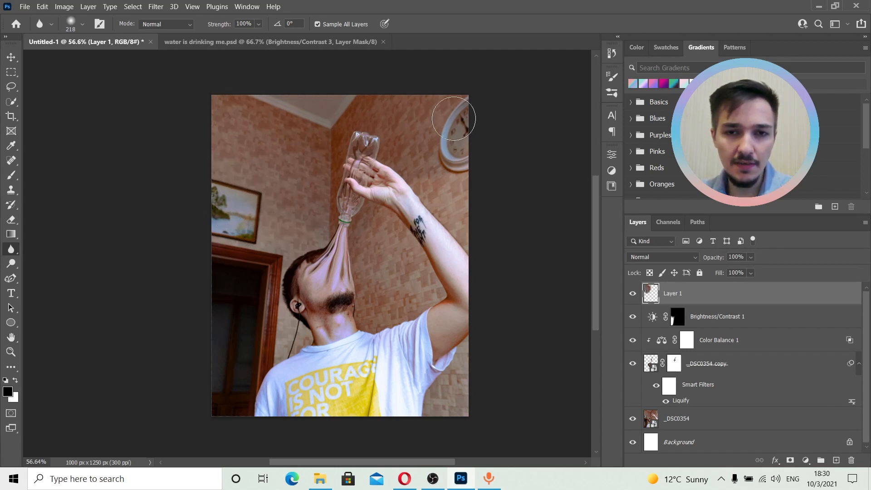
- Blur the clock, the wall between the face and raised arm, and the doorway, enlarging the blur brush to 258 px
mouse_move(454, 119)
mouse_down()
mouse_move(463, 135)
mouse_move(458, 165)
mouse_move(445, 160)
mouse_move(445, 152)
mouse_move(477, 223)
mouse_move(414, 114)
mouse_move(427, 134)
mouse_up()
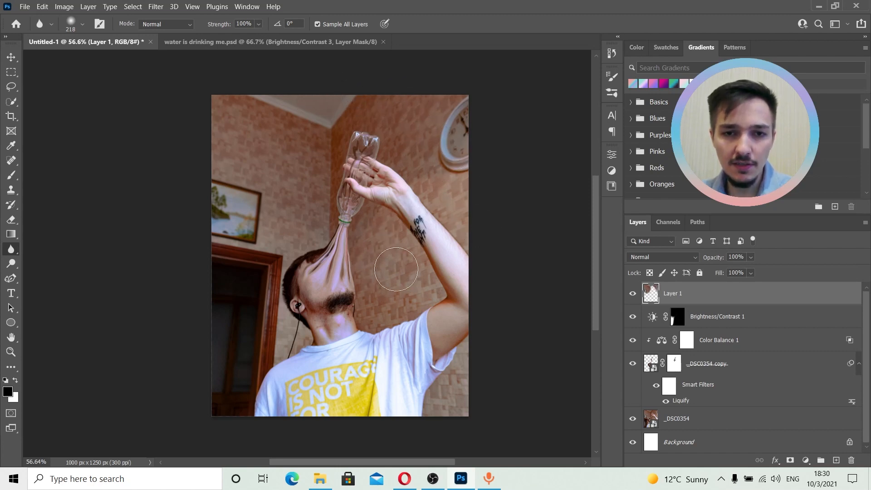
alt+right_click(381, 249)
mouse_move(380, 249)
mouse_down()
mouse_move(403, 272)
mouse_move(395, 238)
mouse_move(411, 282)
mouse_move(410, 297)
mouse_move(379, 303)
mouse_move(384, 245)
mouse_move(383, 296)
mouse_up()
alt+right_click(230, 282)
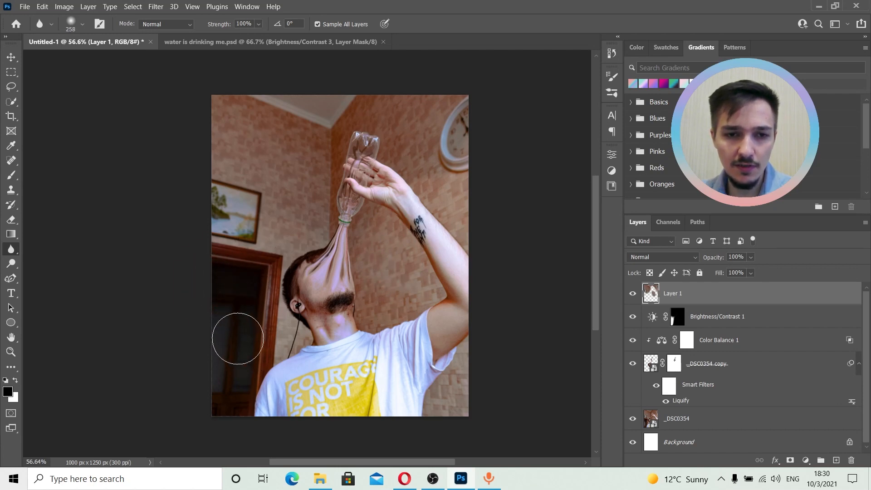
drag(223, 289, 219, 265)
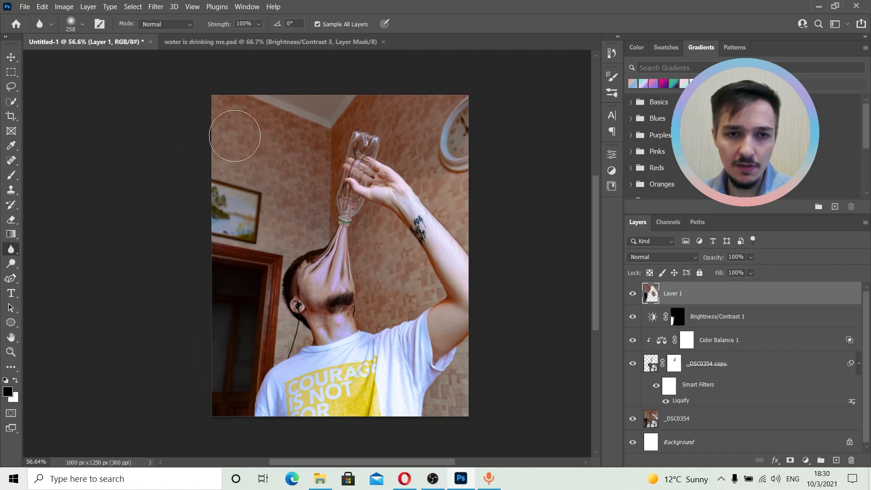
- Blur the wall below the elbow, beside the forearm and next to the bottle neck with a 136 px brush
alt+right_click(262, 331)
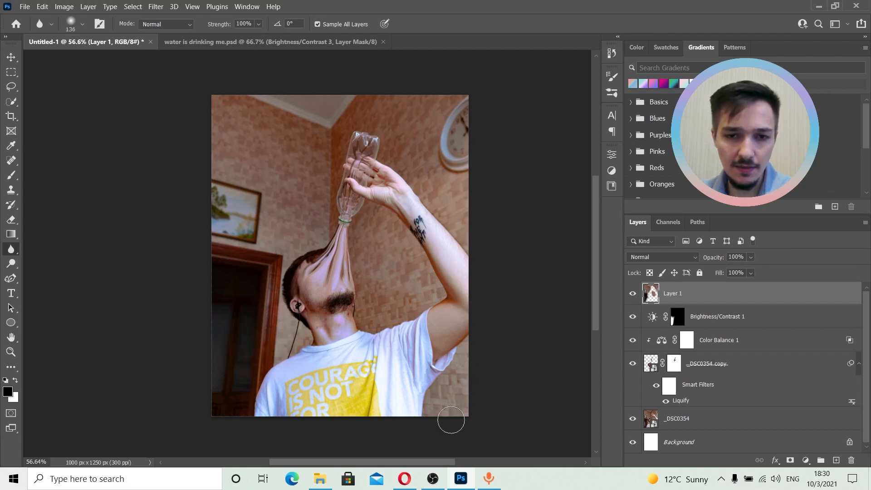
mouse_move(463, 369)
mouse_down()
mouse_move(457, 396)
mouse_move(433, 423)
mouse_up()
mouse_move(464, 219)
mouse_down()
mouse_move(459, 165)
mouse_move(432, 101)
mouse_up()
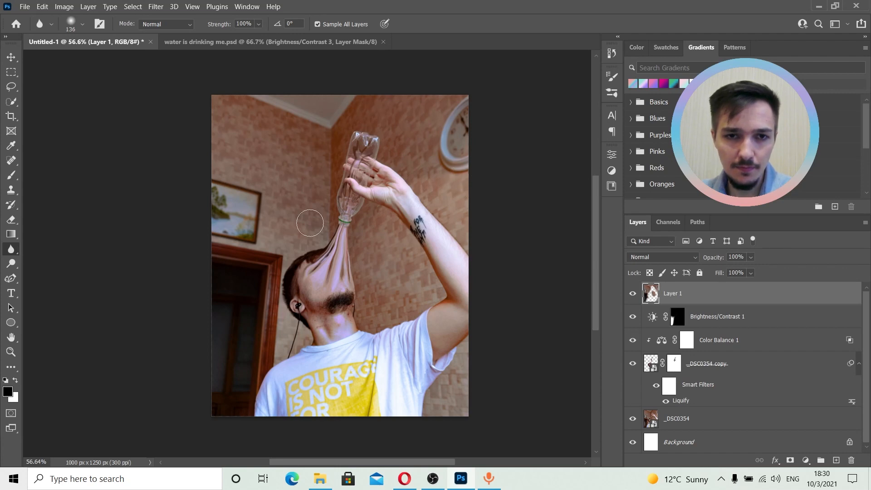
drag(316, 208, 349, 229)
- Compare the background wall and picture frame with and without the blur on Layer 1, close up and in the whole image
drag(364, 173, 399, 180)
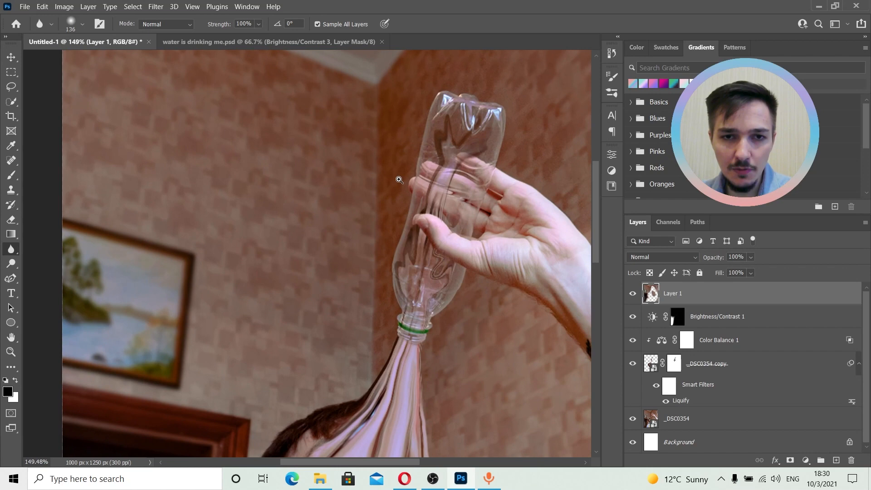
click(632, 294)
mouse_move(142, 301)
mouse_down()
mouse_move(173, 302)
mouse_move(365, 229)
mouse_up()
click(632, 294)
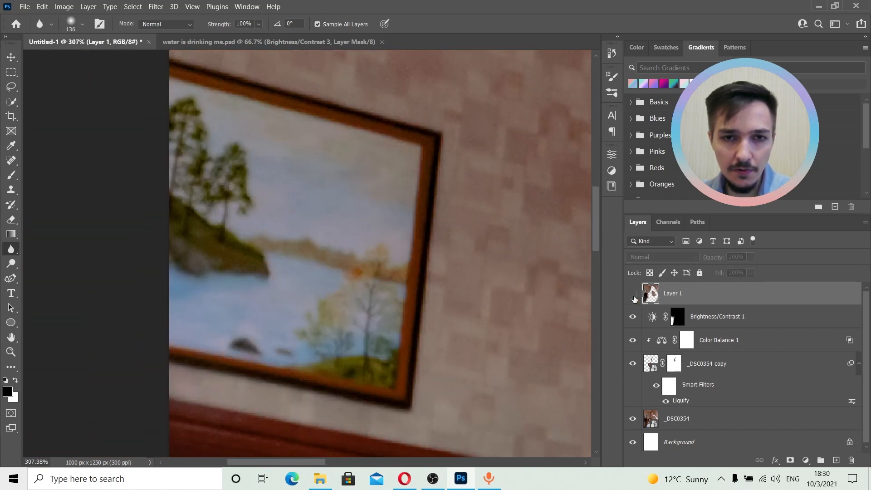
click(632, 293)
drag(407, 211, 338, 198)
drag(485, 236, 416, 231)
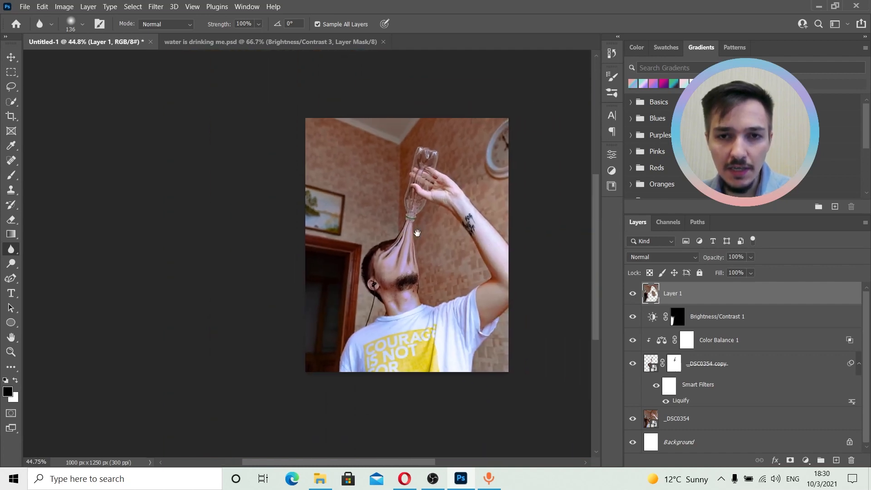
drag(412, 192, 421, 194)
key(v)
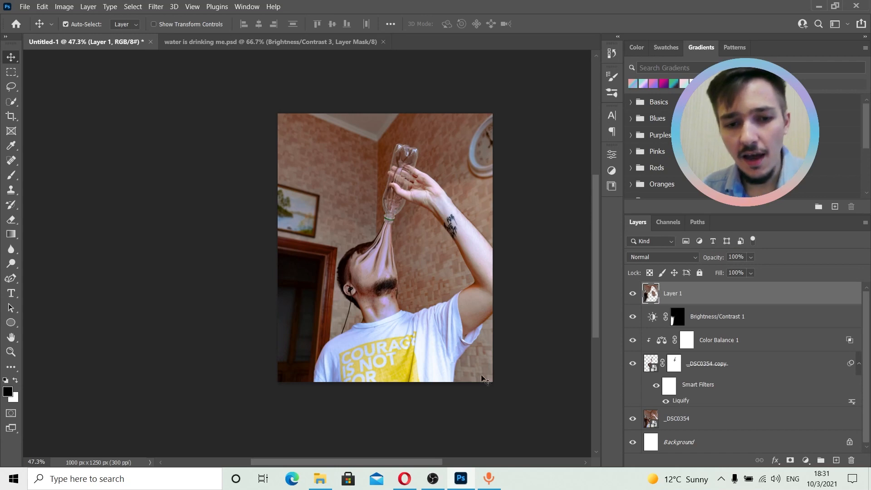
click(319, 478)
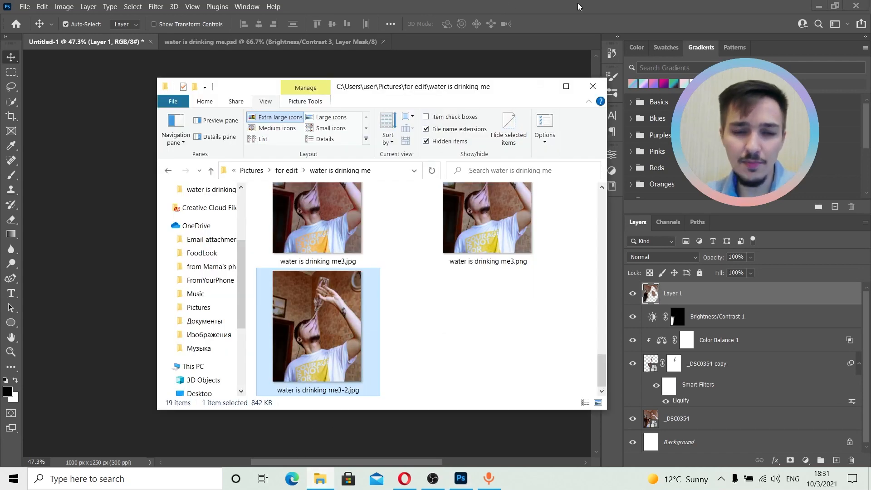
click(550, 50)
scroll(747, 338, down, 1)
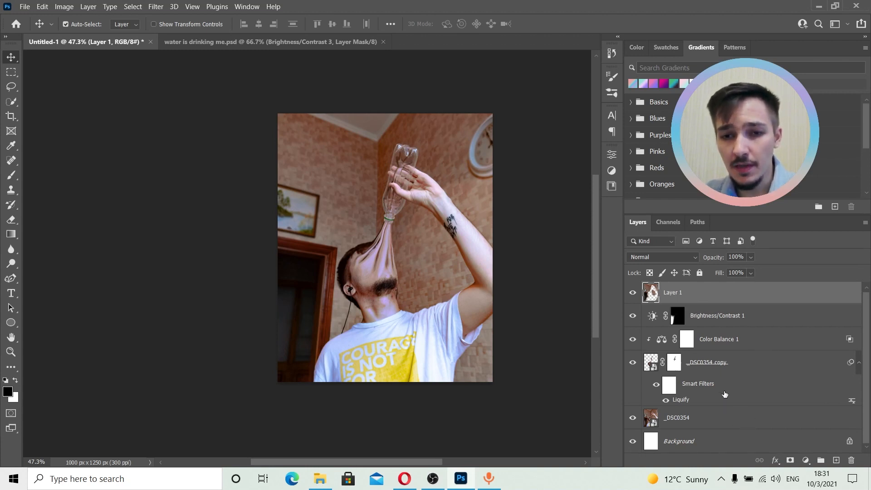
- Convert the _DSC0354 copy layer with its mask and Liquify filter into a smart object
click(723, 363)
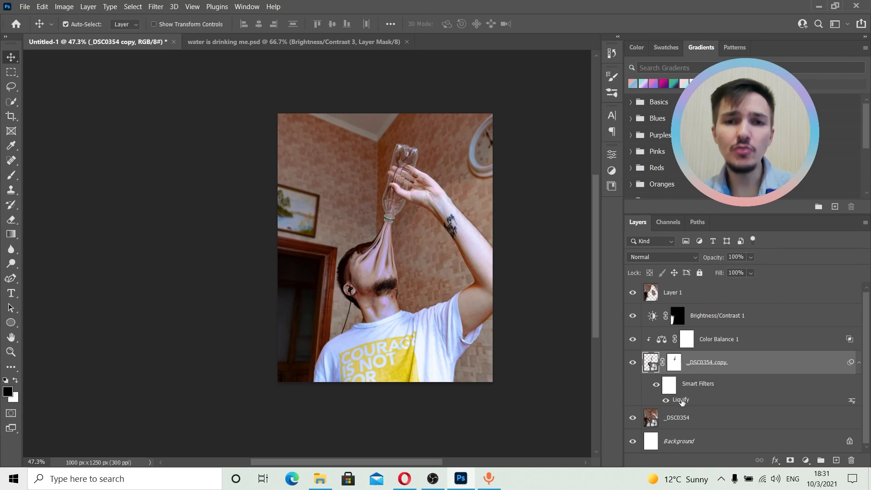
right_click(766, 371)
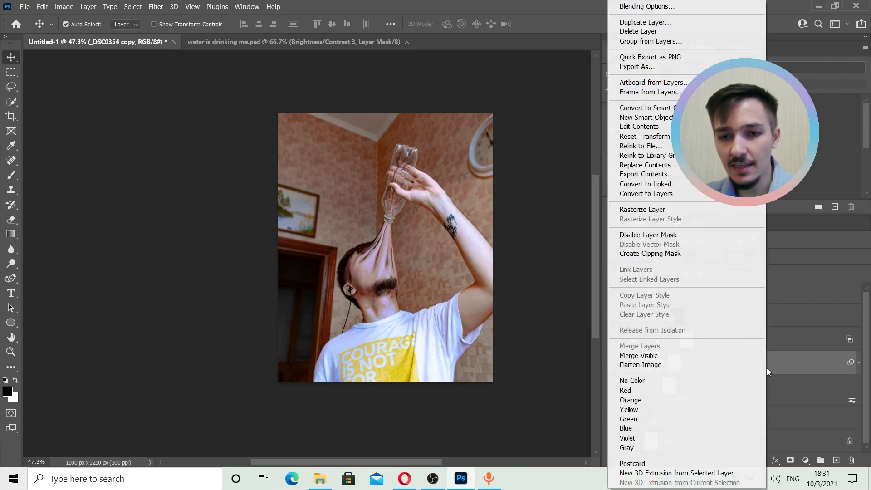
click(660, 110)
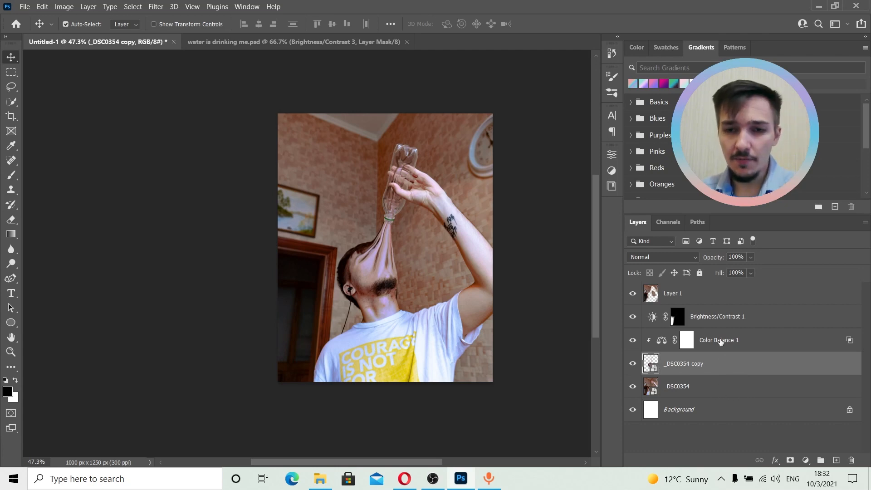
- Combine all layers from Layer 1 down to _DSC0354, leaving out Background, into one smart object
click(716, 293)
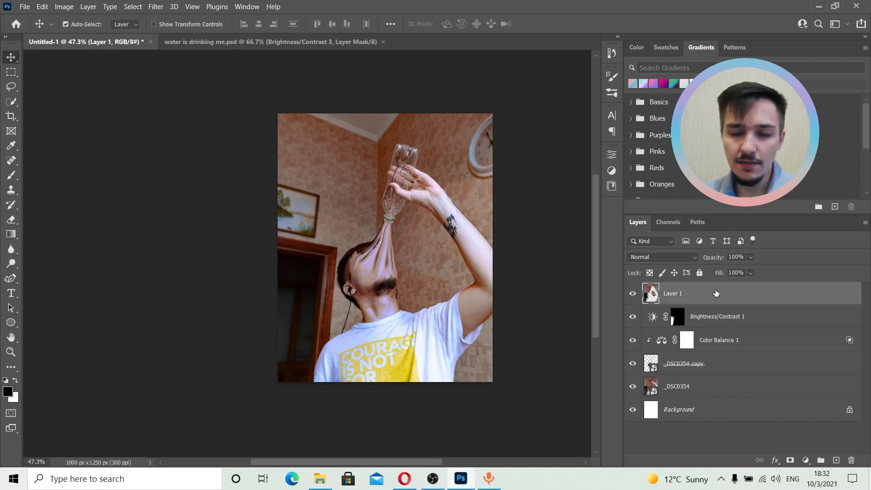
shift+click(711, 387)
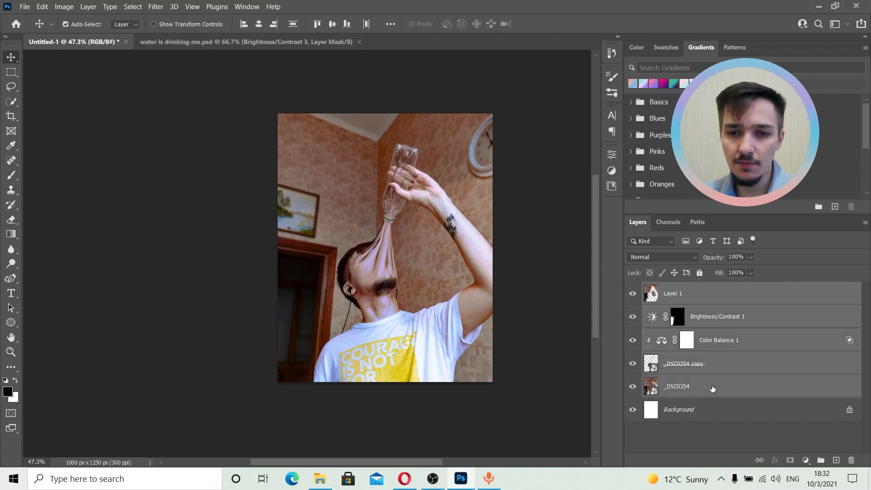
right_click(775, 321)
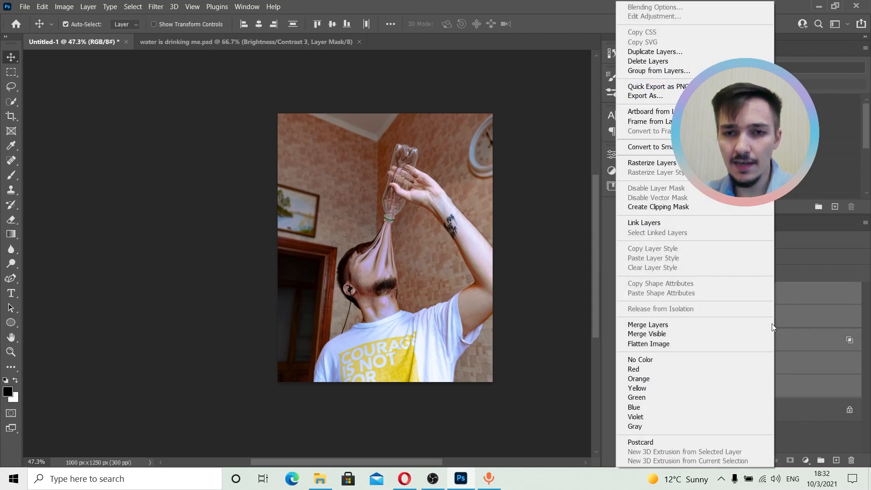
click(633, 148)
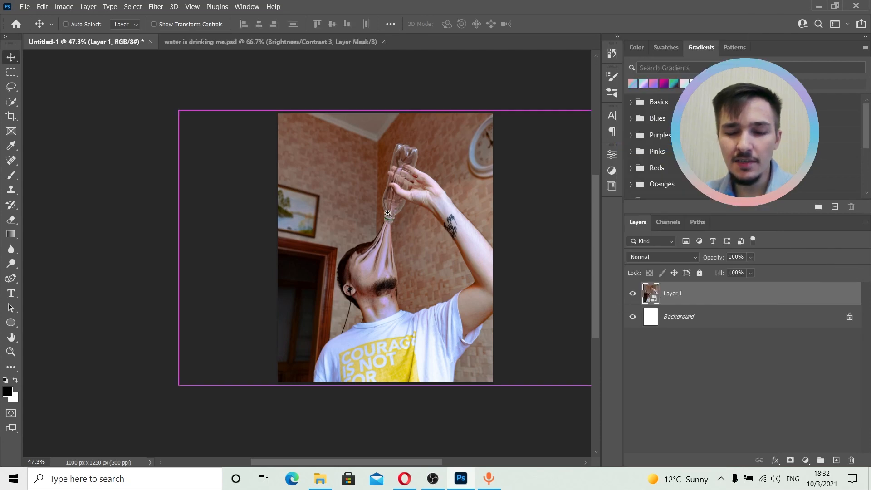
- Start the Camera Raw Filter on the Layer 1 smart object and set Contrast to +28 and Dehaze to +55
scroll(389, 208, down, 1)
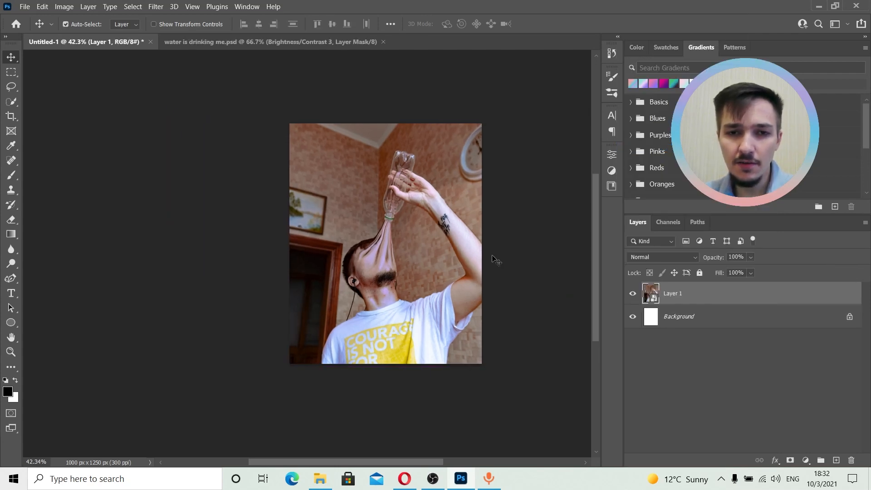
scroll(395, 209, up, 3)
click(156, 7)
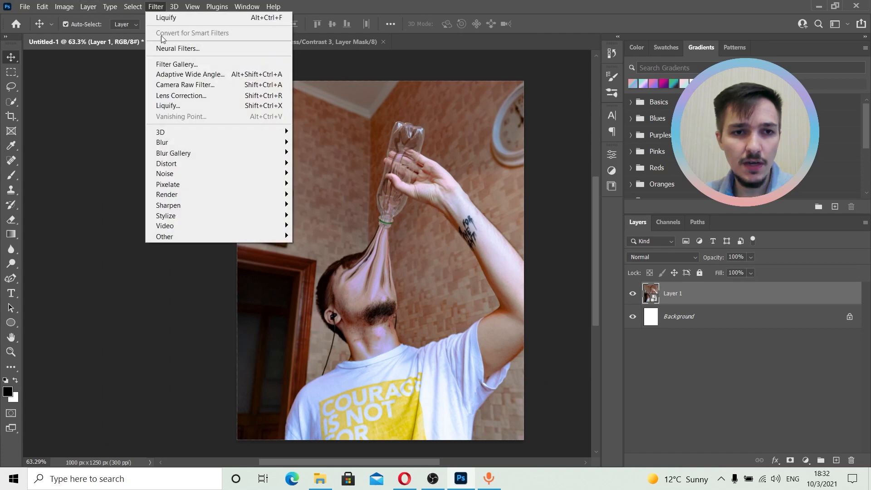
click(172, 88)
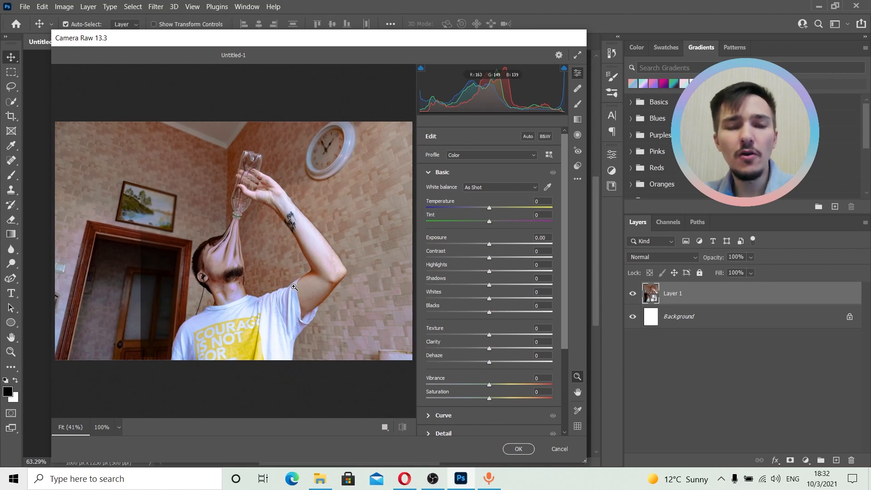
scroll(251, 255, up, 3)
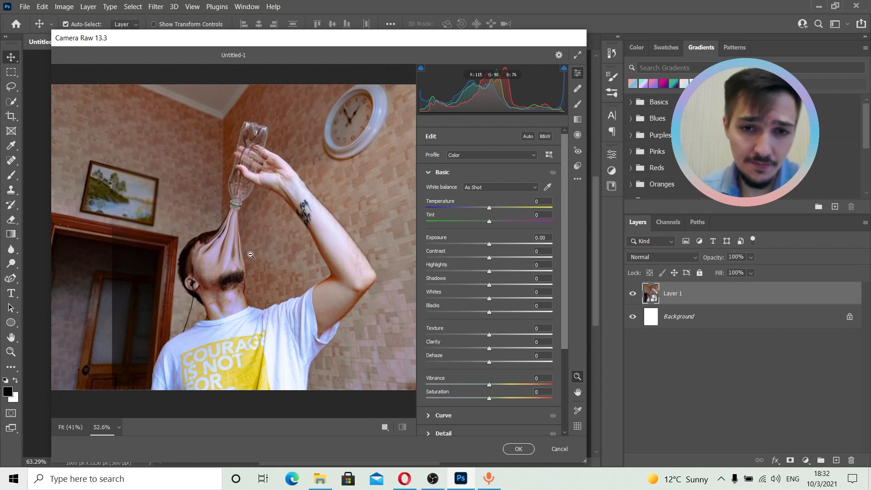
drag(489, 258, 507, 254)
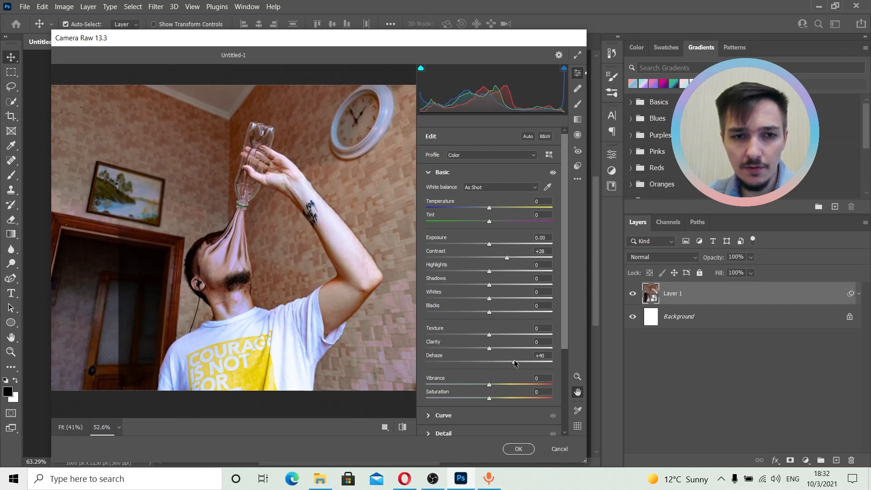
drag(515, 362, 524, 362)
drag(244, 252, 259, 257)
scroll(266, 251, up, 4)
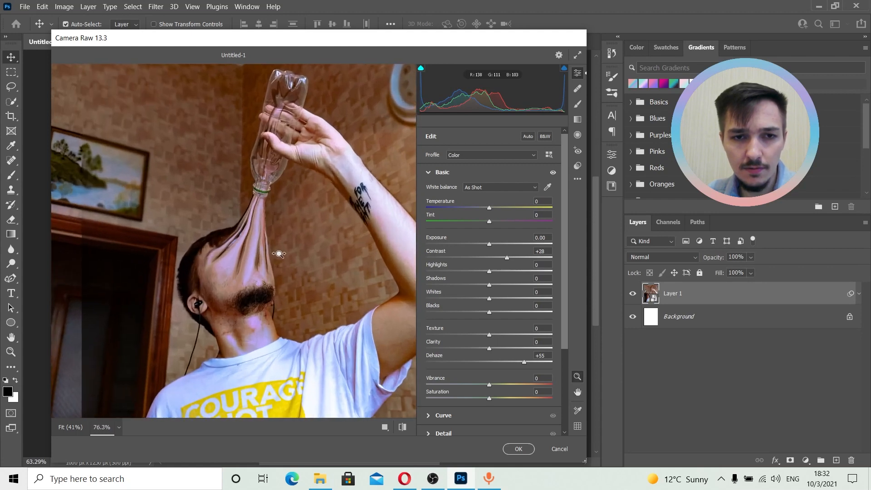
- Try Contrast and Dehaze at their extremes, then set Contrast to -53, Dehaze to +65 and Vibrance to +51
drag(490, 257, 425, 260)
drag(523, 358, 573, 366)
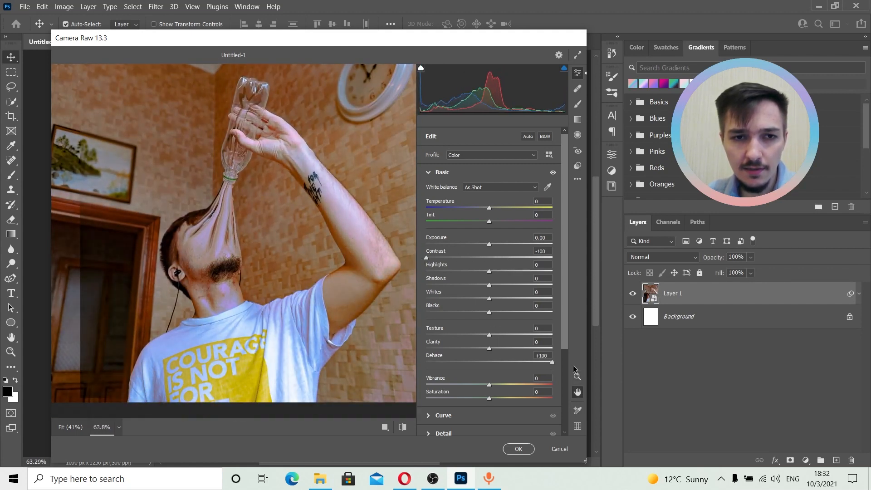
drag(495, 385, 521, 385)
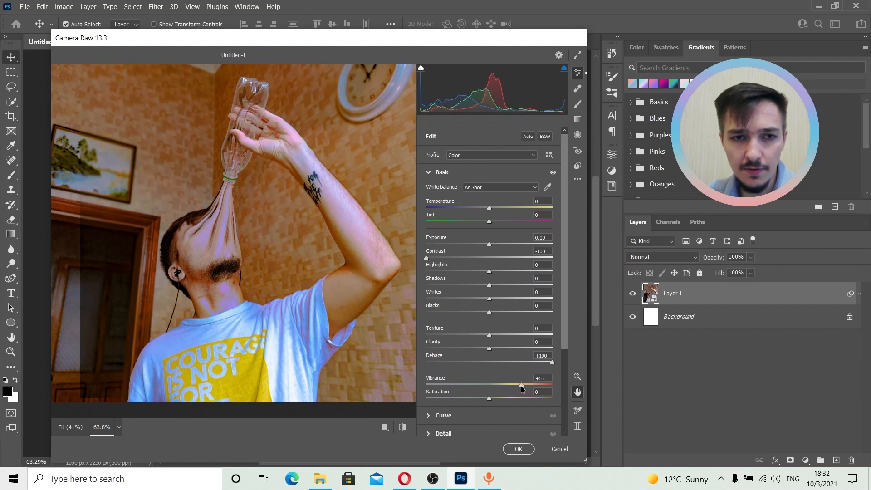
drag(426, 257, 451, 257)
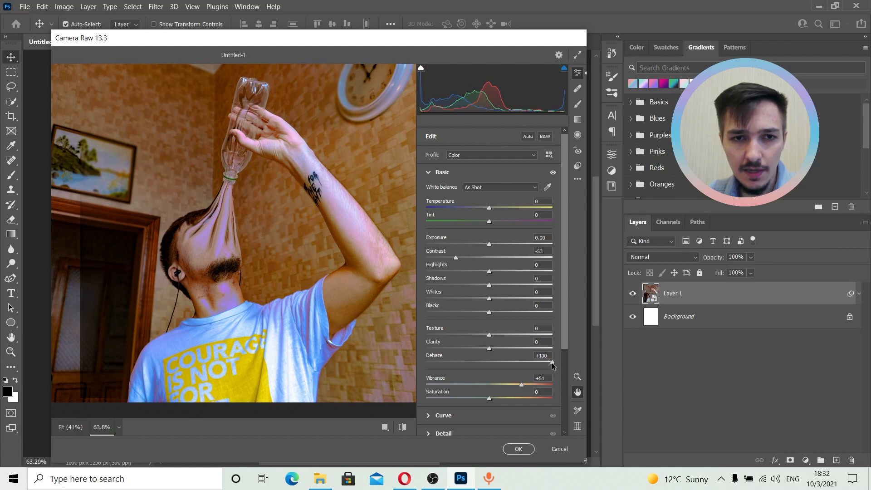
drag(552, 363, 529, 361)
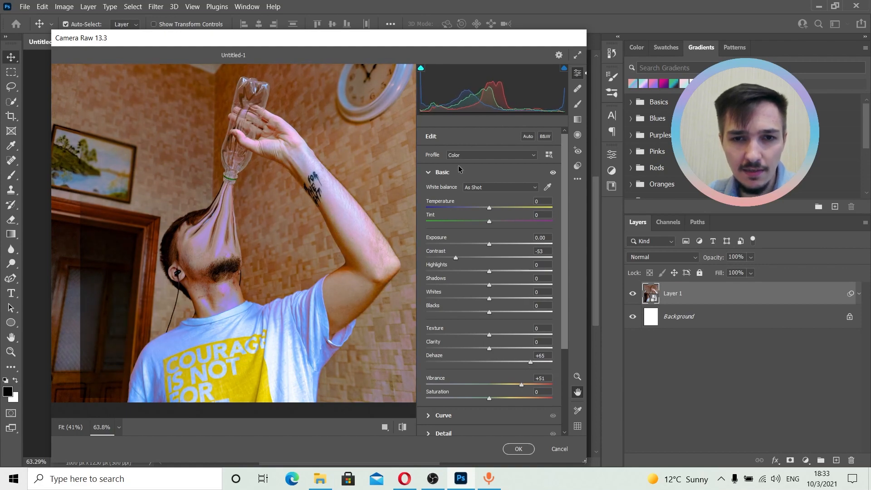
- Set the Temperature to -5, the Tint to +24 and the Texture to +63
mouse_move(489, 210)
mouse_down()
mouse_move(476, 211)
mouse_move(517, 213)
mouse_move(489, 209)
mouse_move(504, 223)
mouse_move(484, 208)
mouse_up()
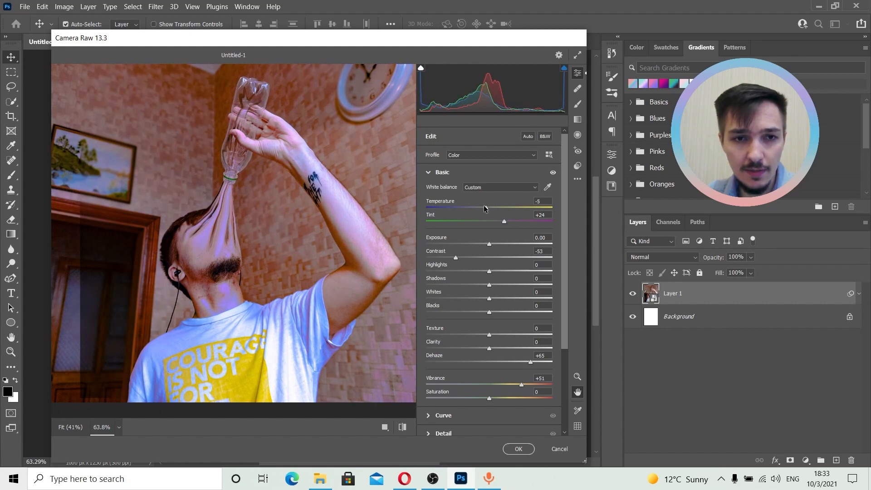
scroll(512, 267, down, 3)
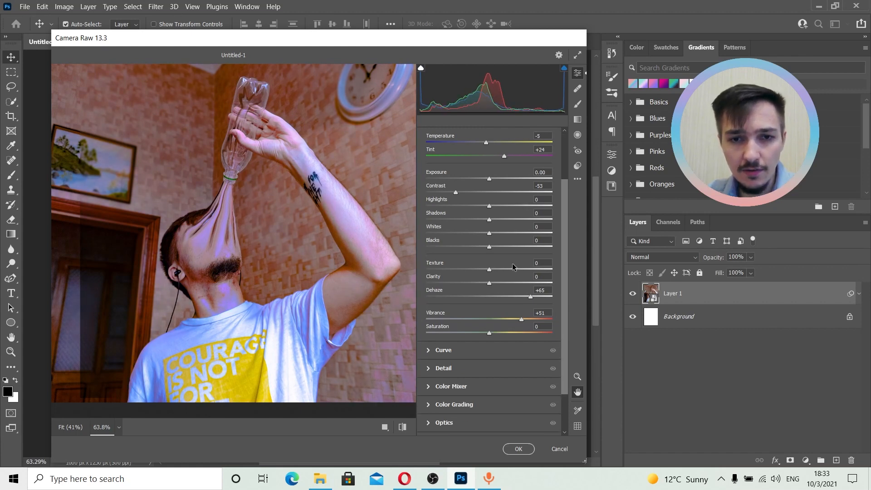
drag(489, 270, 510, 261)
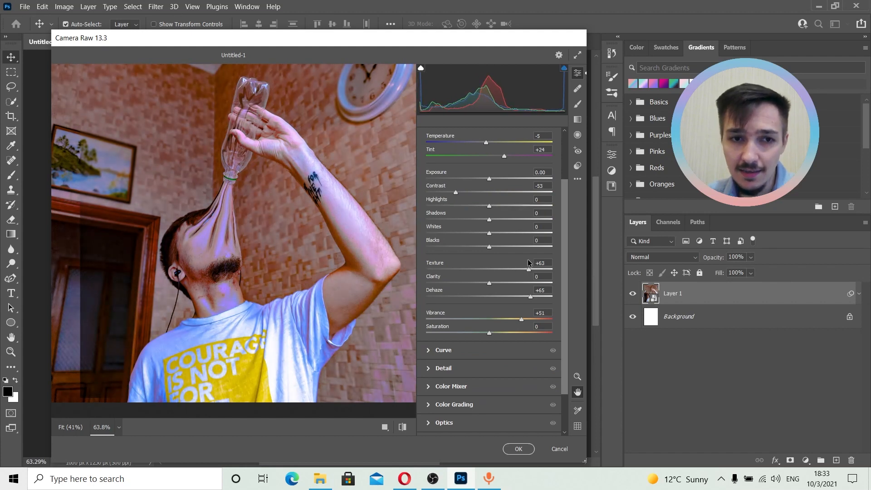
- Test Noise Reduction at 100 and 0 on a close-up of the face, and settle on 47
click(429, 350)
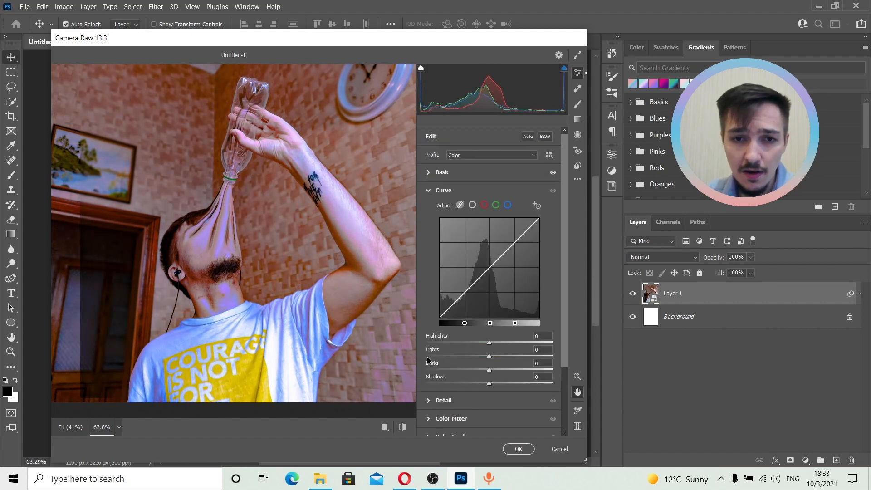
click(430, 192)
click(426, 210)
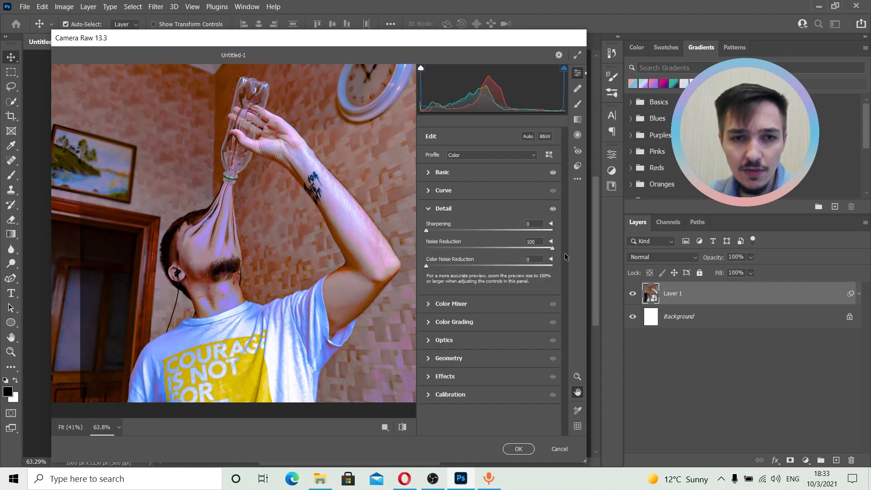
drag(193, 251, 266, 242)
key(z)
drag(483, 253, 409, 246)
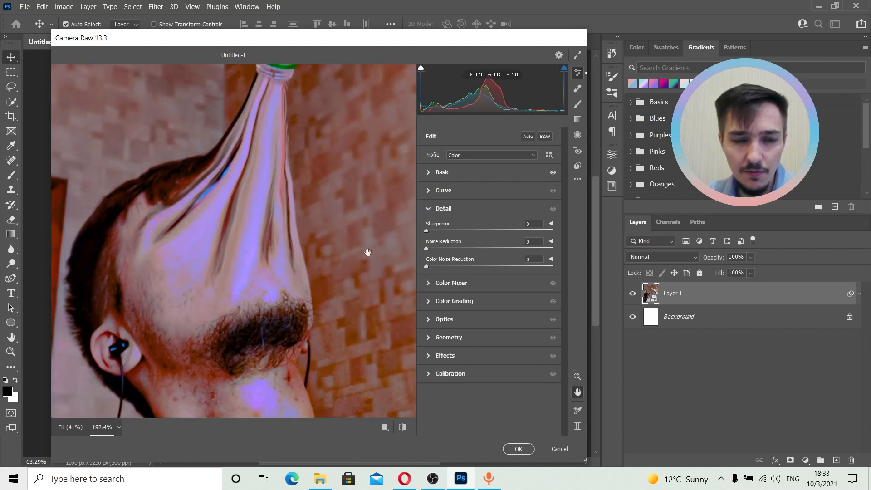
drag(475, 248, 555, 250)
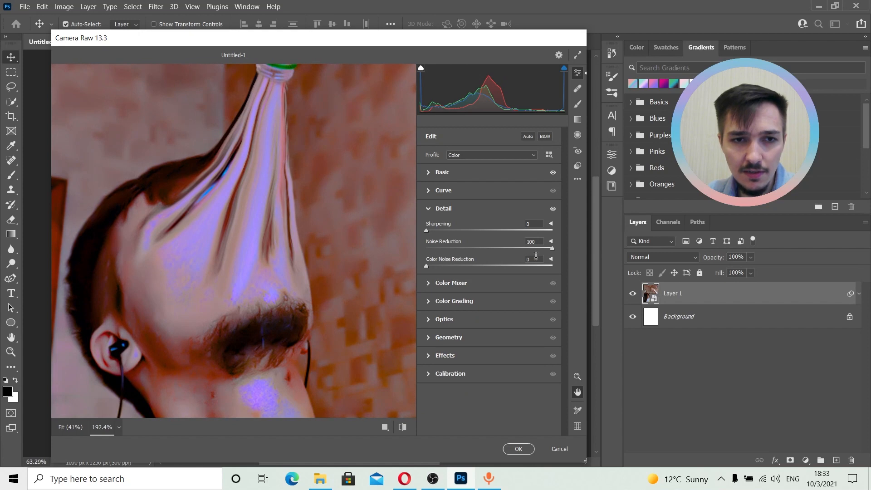
mouse_move(236, 235)
mouse_down()
mouse_move(264, 237)
mouse_move(191, 224)
mouse_move(247, 232)
mouse_up()
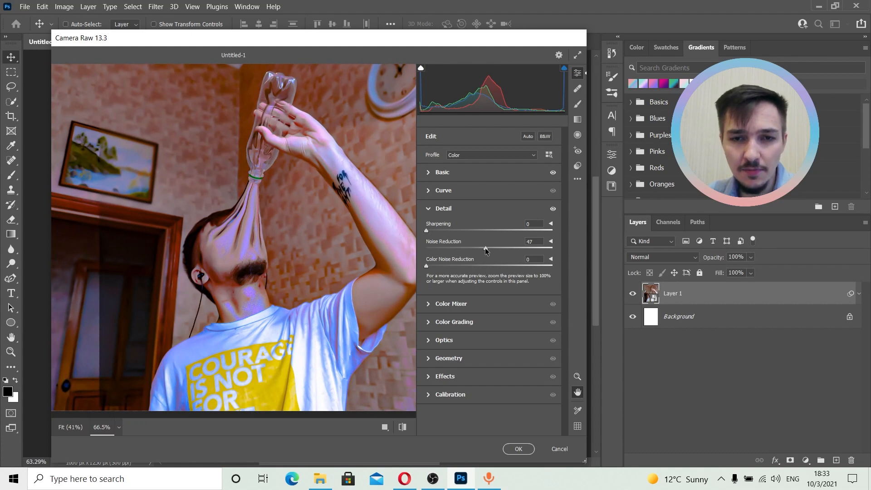
- Readjust the basic settings to Contrast +19, Dehaze -2 and Vibrance +55
click(431, 174)
drag(524, 361, 518, 363)
click(492, 362)
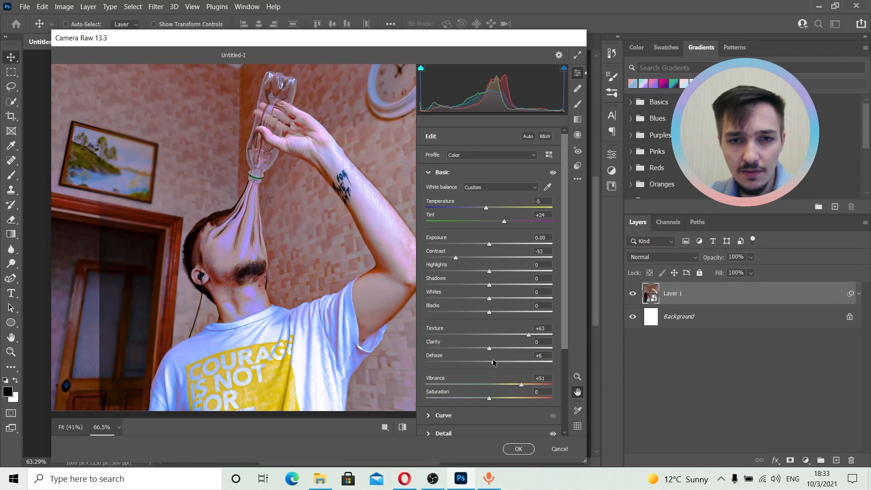
drag(455, 257, 426, 258)
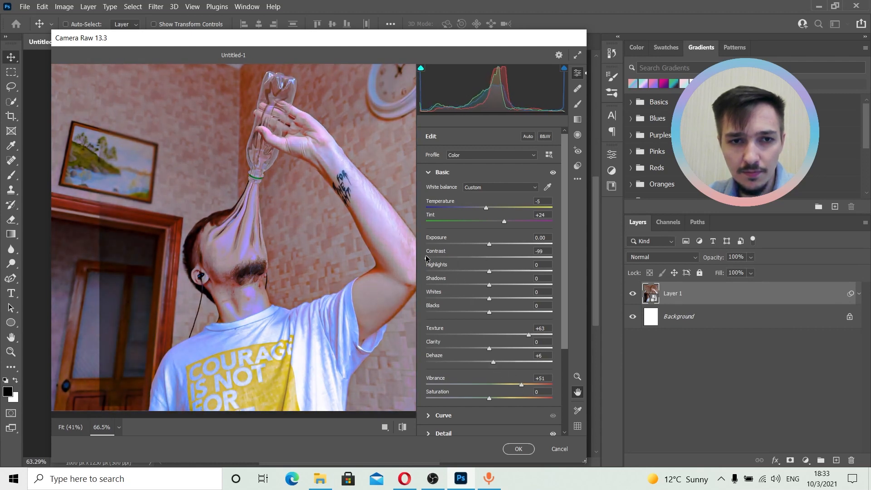
click(493, 257)
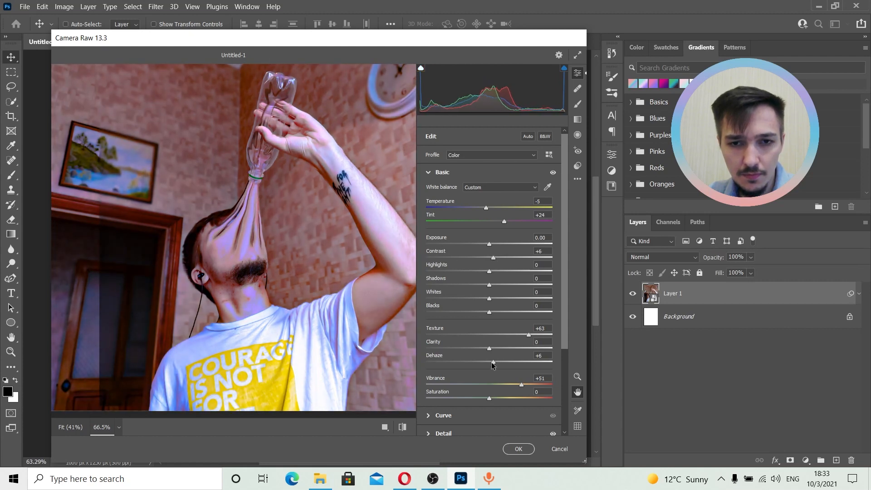
drag(491, 362, 522, 386)
drag(492, 257, 499, 262)
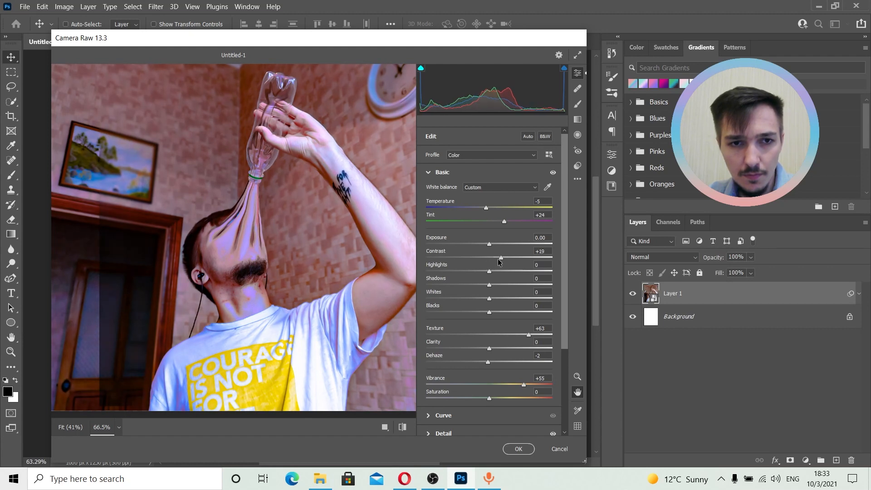
- Shift the hue of the Reds to -100 in the HSL Color Mixer
scroll(424, 366, down, 5)
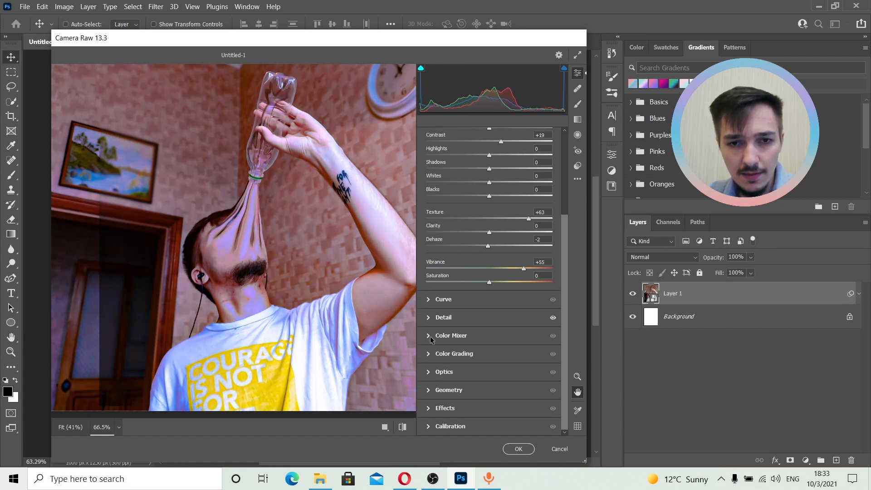
click(428, 335)
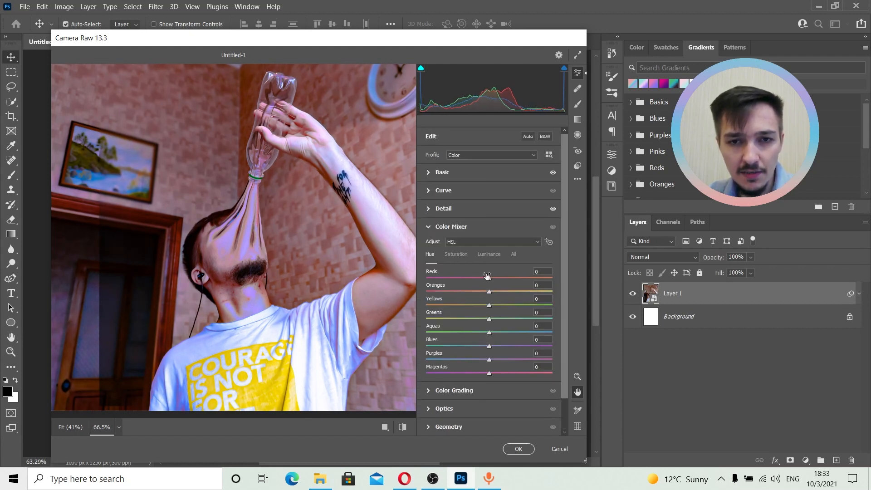
drag(489, 280, 422, 277)
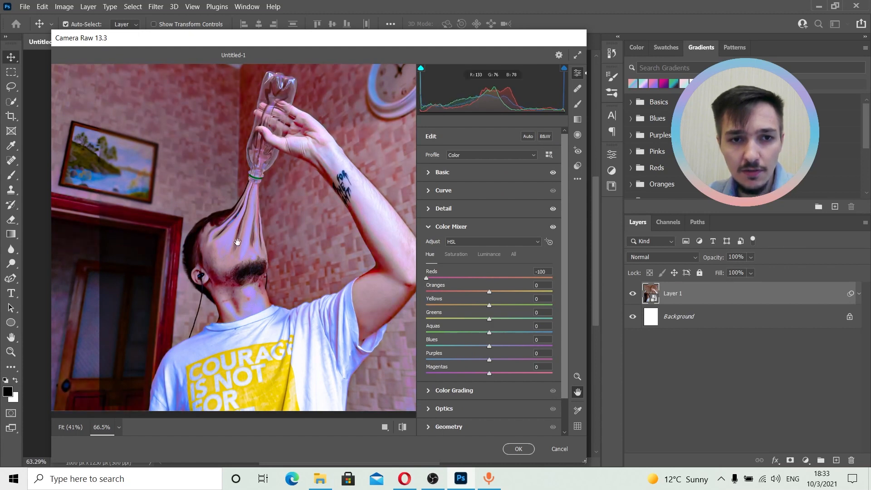
drag(217, 233, 254, 230)
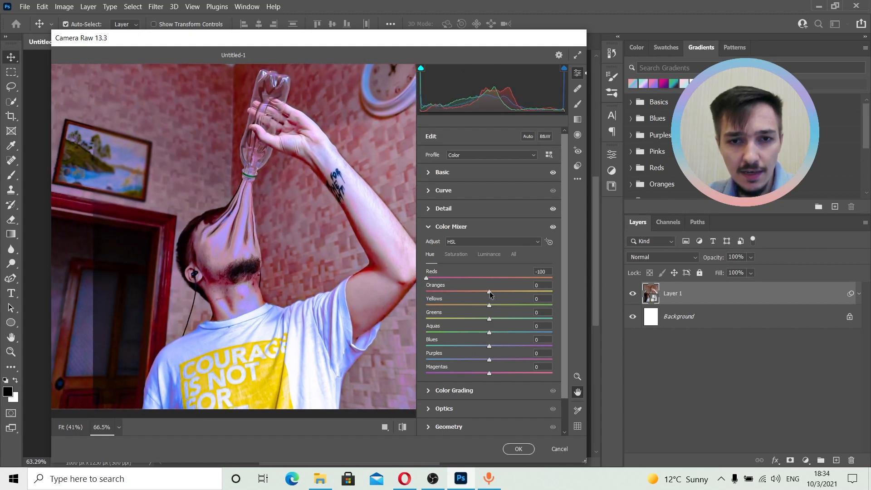
- Set the remaining hues to Oranges 0, Yellows -33, Greens -99, Aquas +100, Blues -4, Purples +37 and Magentas -67
drag(489, 291, 471, 308)
double_click(442, 292)
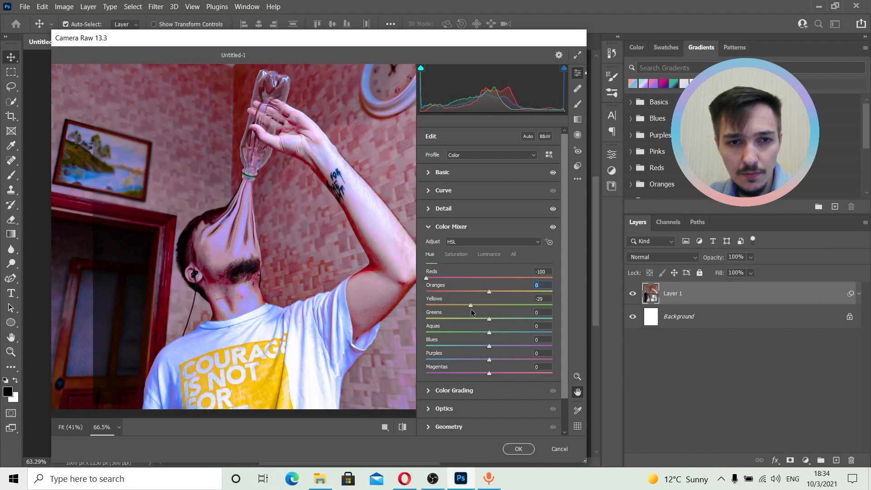
drag(552, 318, 436, 316)
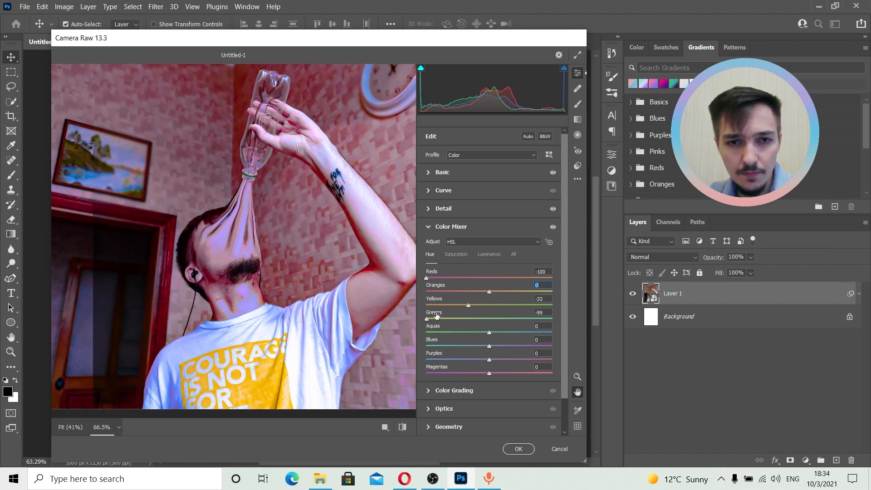
drag(489, 334, 551, 327)
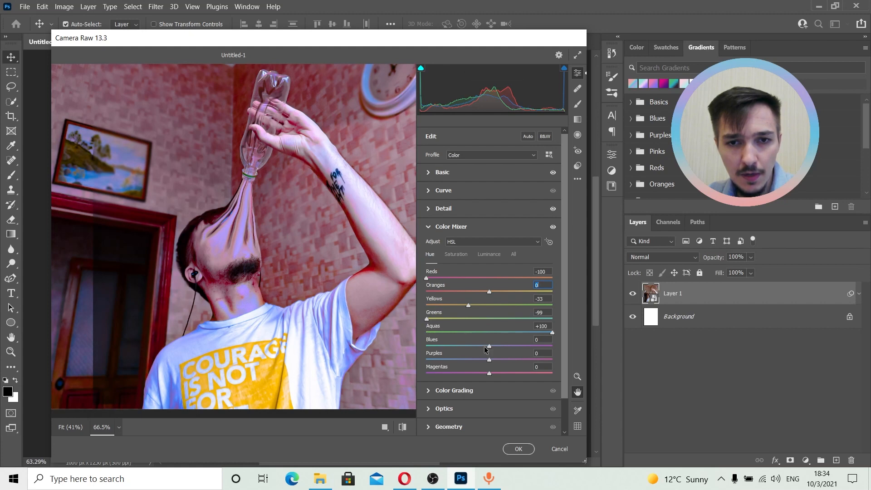
drag(489, 347, 447, 374)
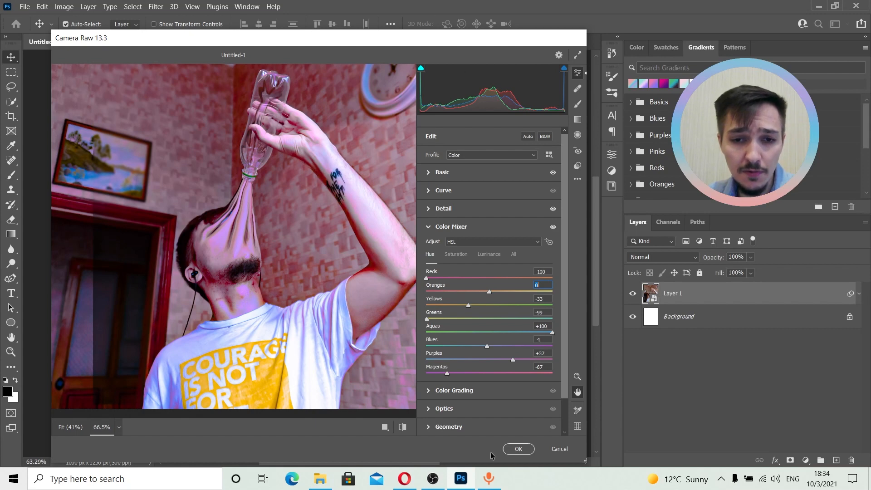
- Compare the face and bottle in a side-by-side before/after view and set the Reds hue to -1
click(385, 427)
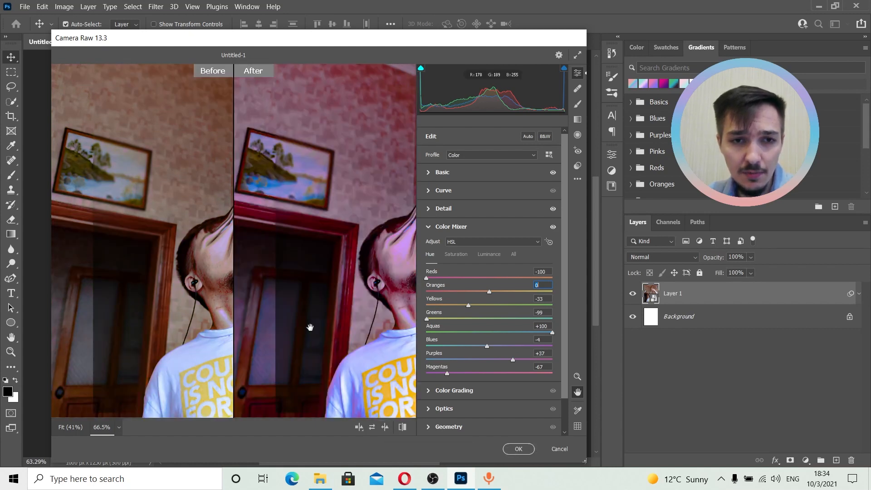
drag(335, 283, 251, 255)
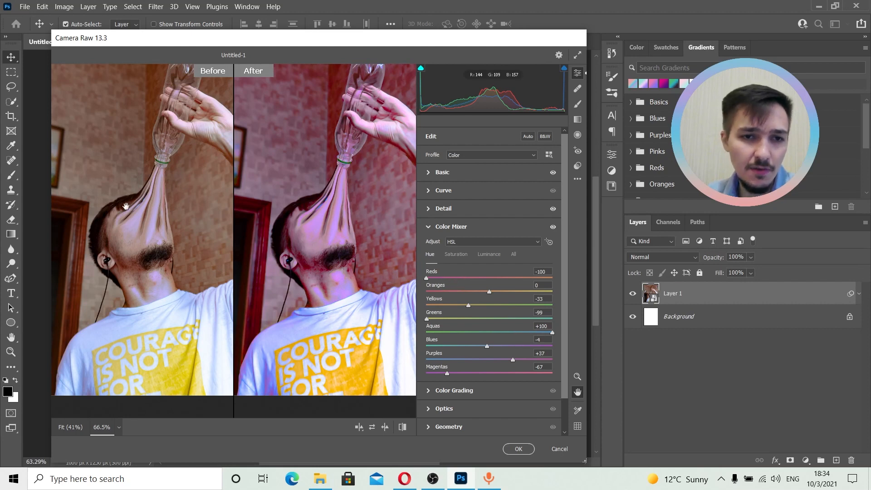
drag(479, 278, 488, 278)
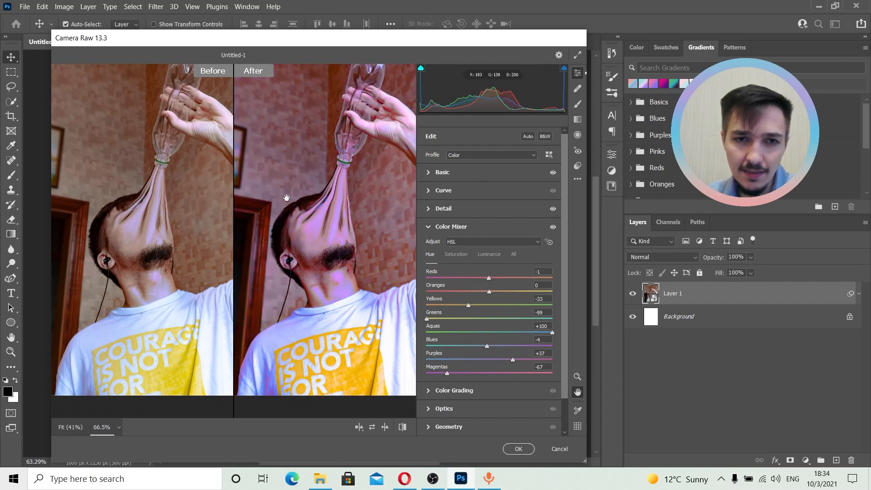
- Reduce the Vibrance to +32 and apply the Camera Raw adjustments to Layer 1
click(432, 172)
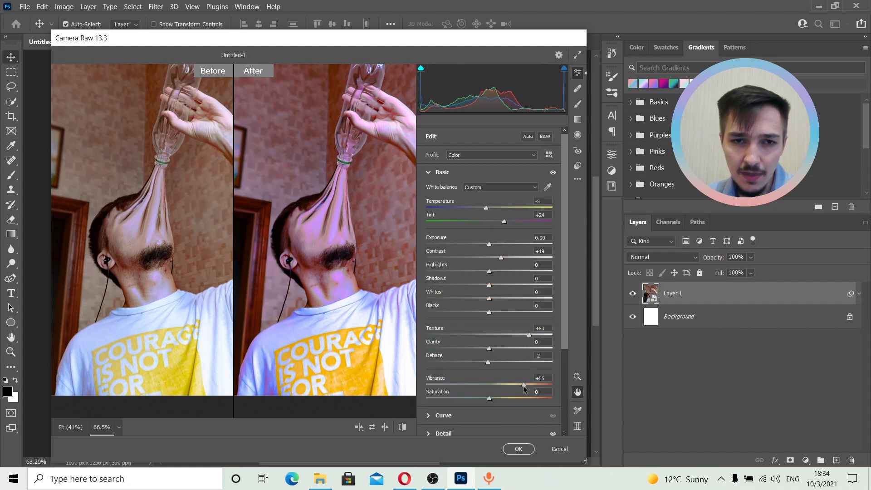
drag(524, 386, 509, 385)
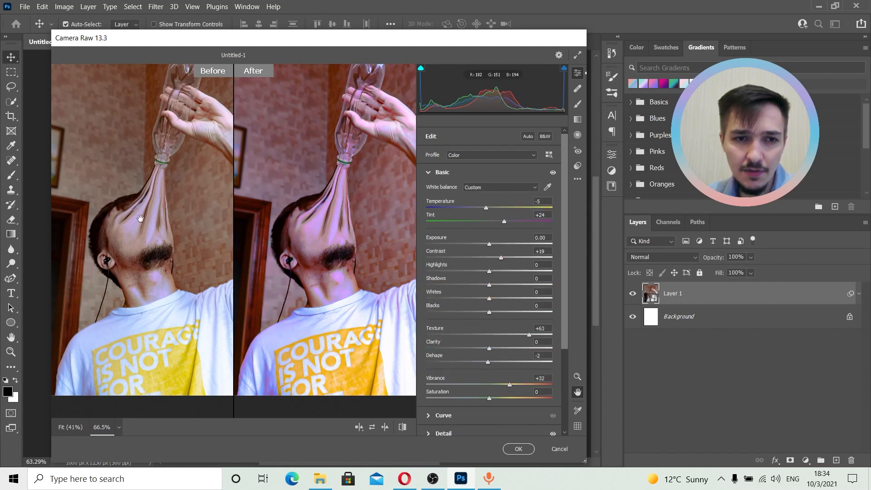
click(519, 449)
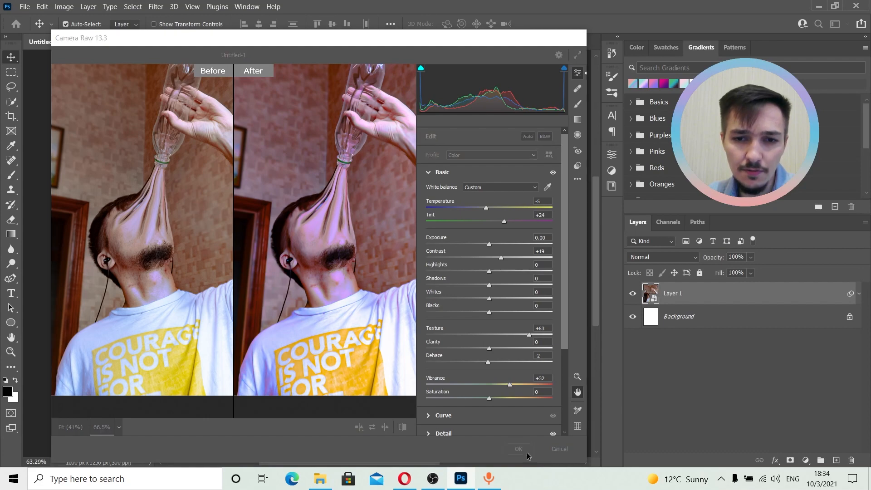
scroll(409, 286, down, 2)
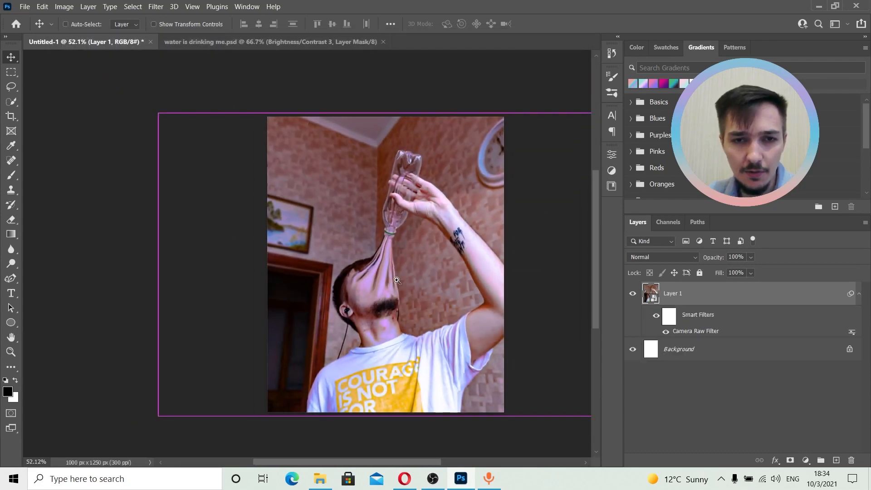
drag(411, 291, 388, 287)
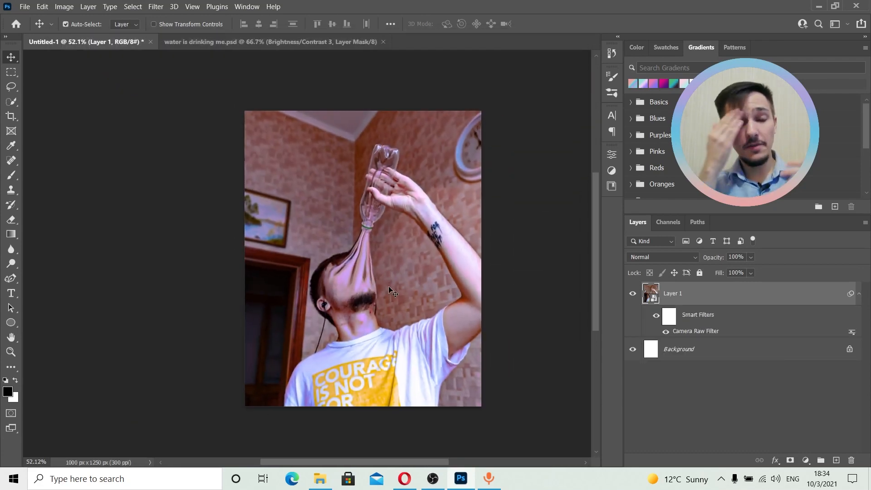